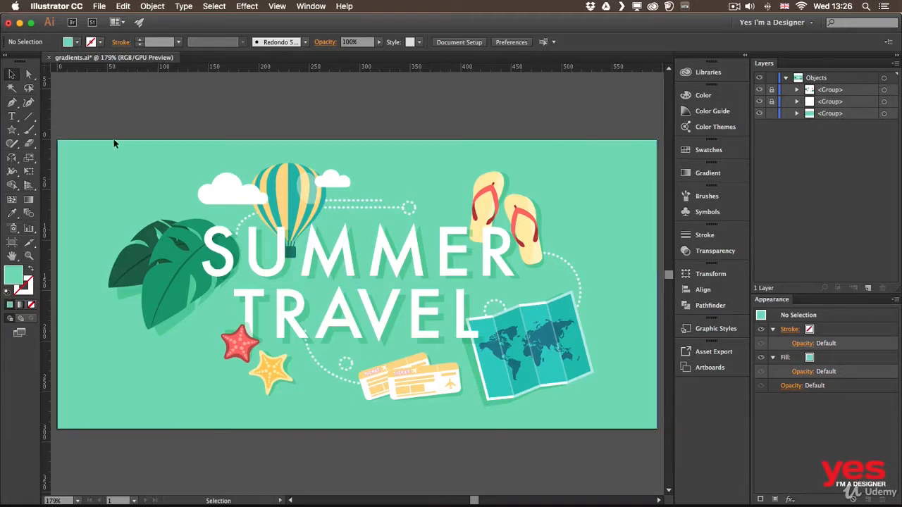
Select the green background group and hide the two locked groups above it
left_click(123, 167)
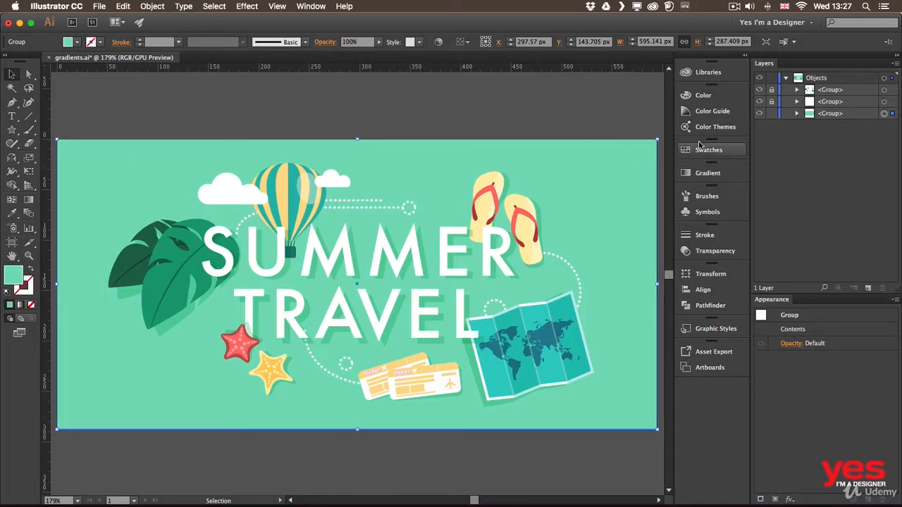
left_click(759, 102)
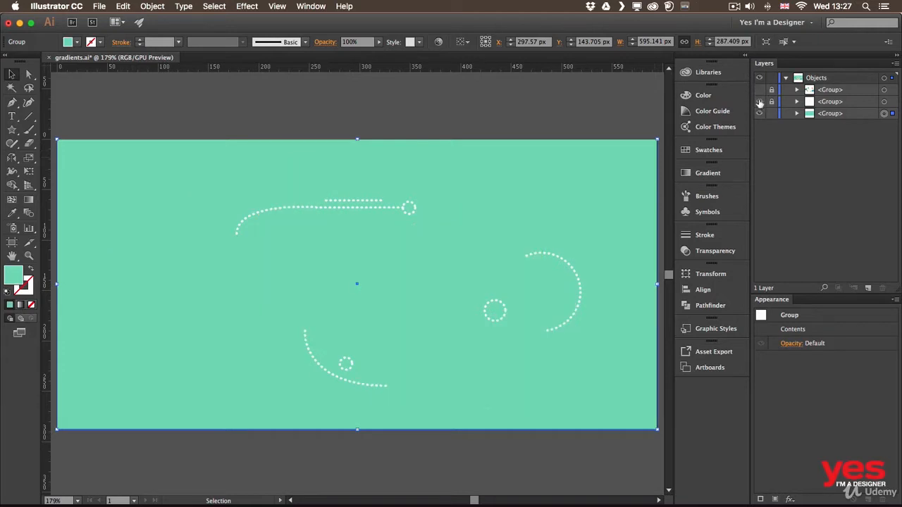
left_click(759, 101)
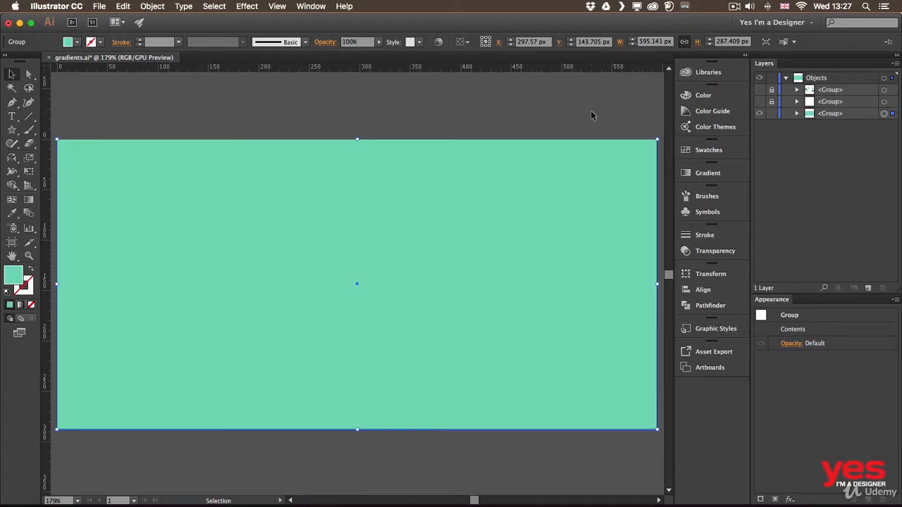
Fill the selected background with the default white-to-black linear gradient
left_click(708, 173)
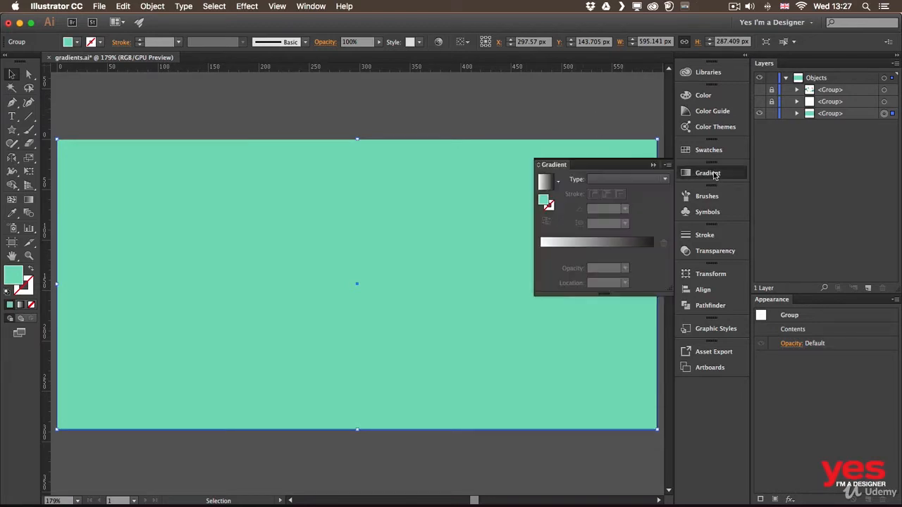
left_click(557, 181)
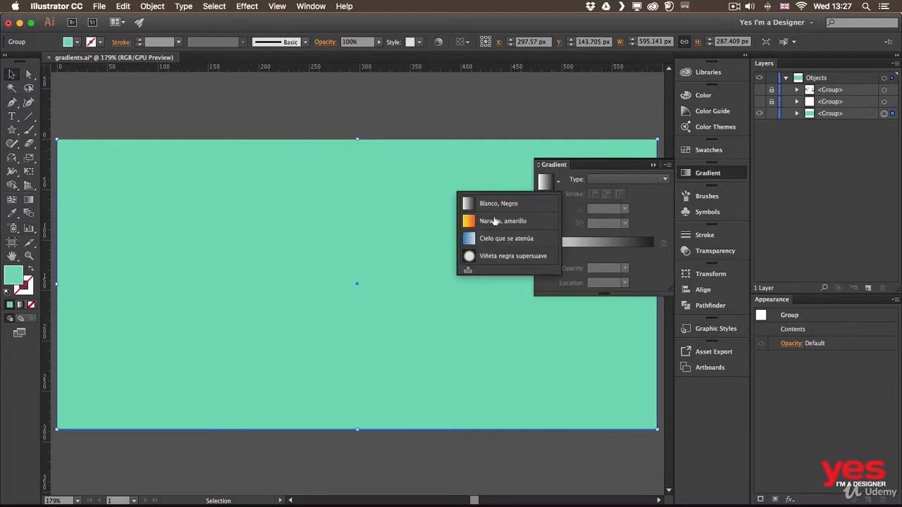
left_click(654, 208)
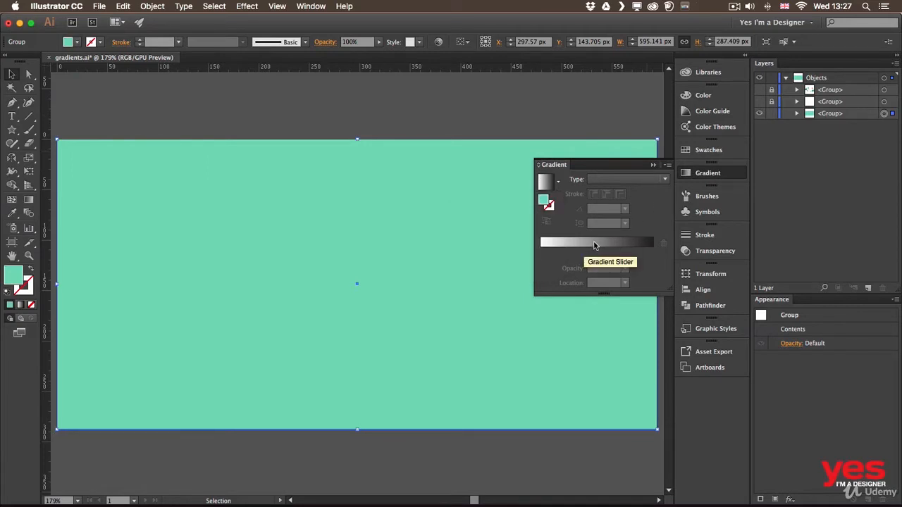
left_click(594, 245)
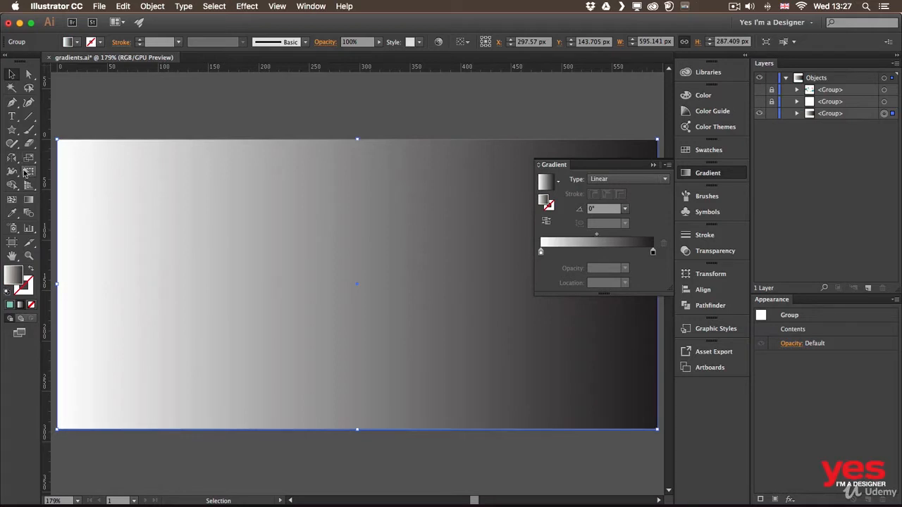
Try the orange-yellow, fading blue sky and vignette gradient swatches on the background, finishing with the white-to-black swatch
left_click(30, 201)
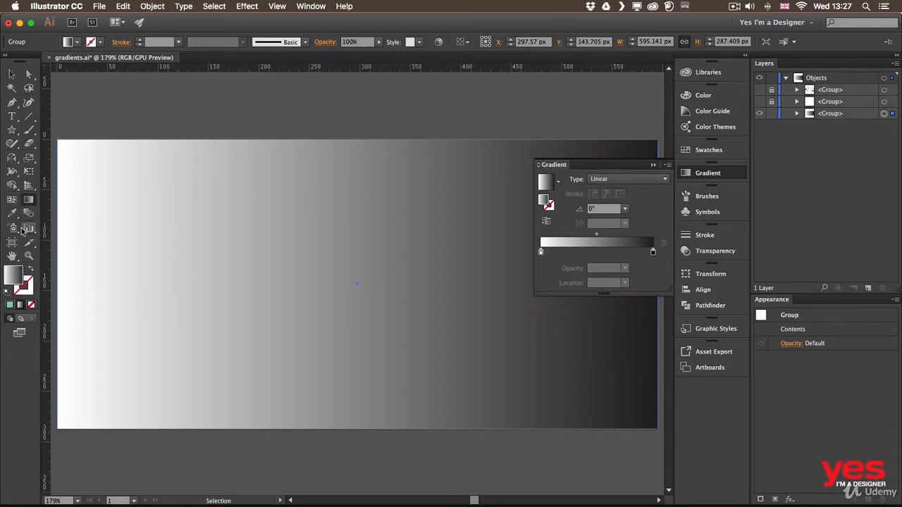
left_click(687, 150)
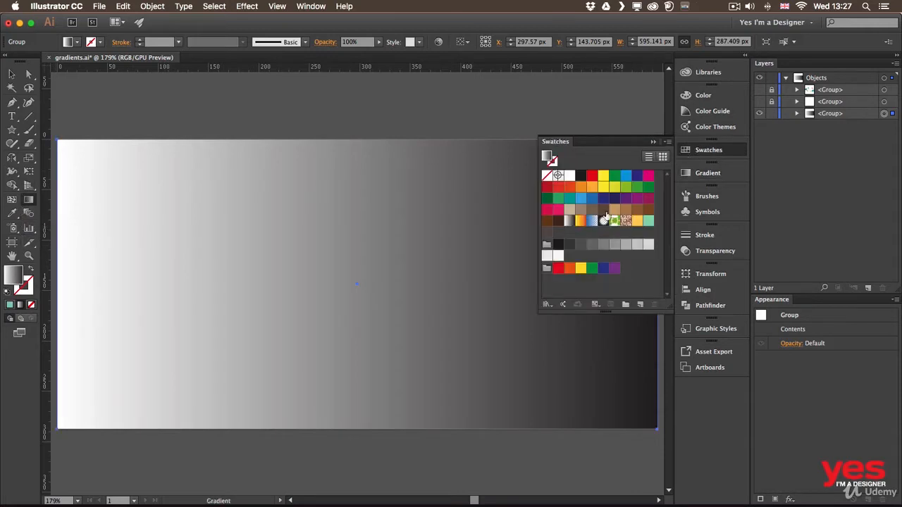
left_click(579, 221)
left_click(592, 221)
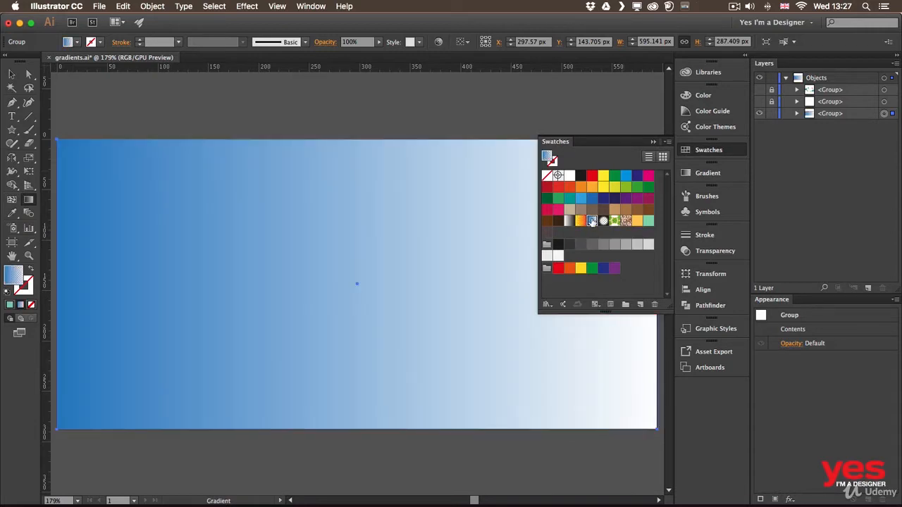
left_click(603, 221)
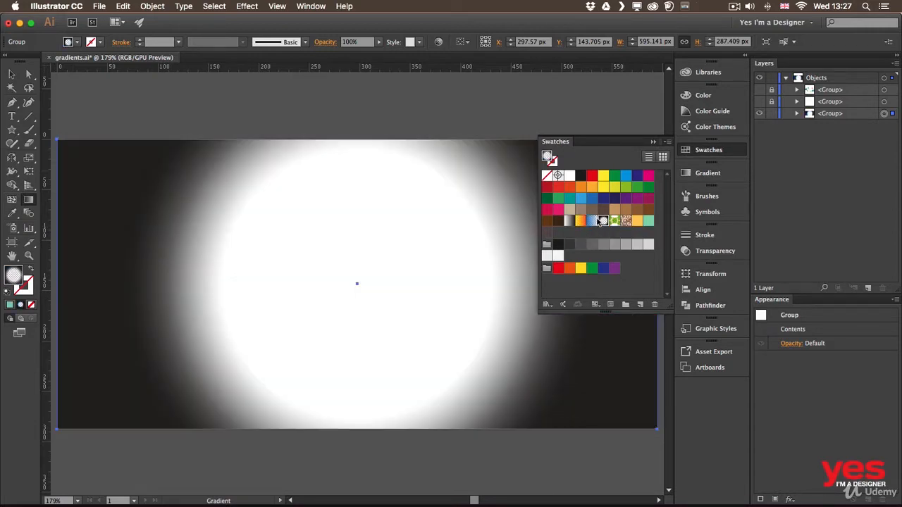
left_click(568, 222)
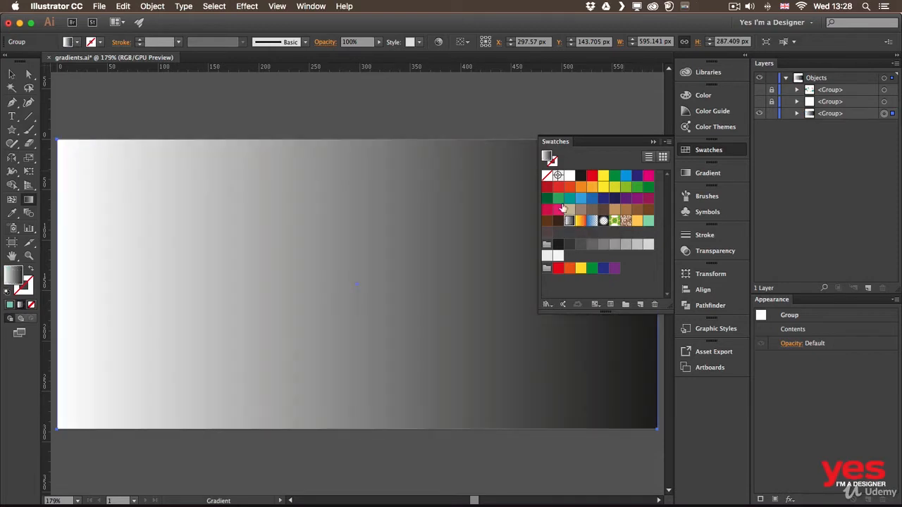
Try the Radial type on the background gradient and switch it back to Linear
left_click(699, 174)
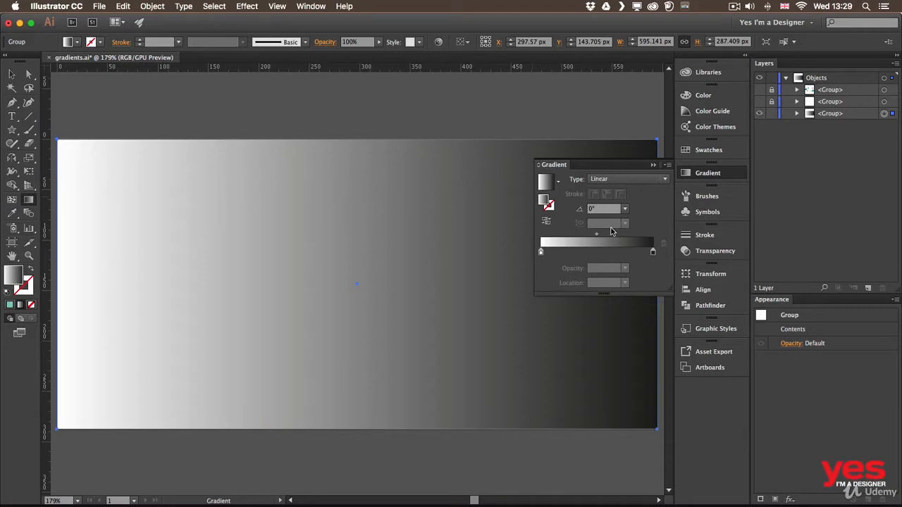
left_click(631, 182)
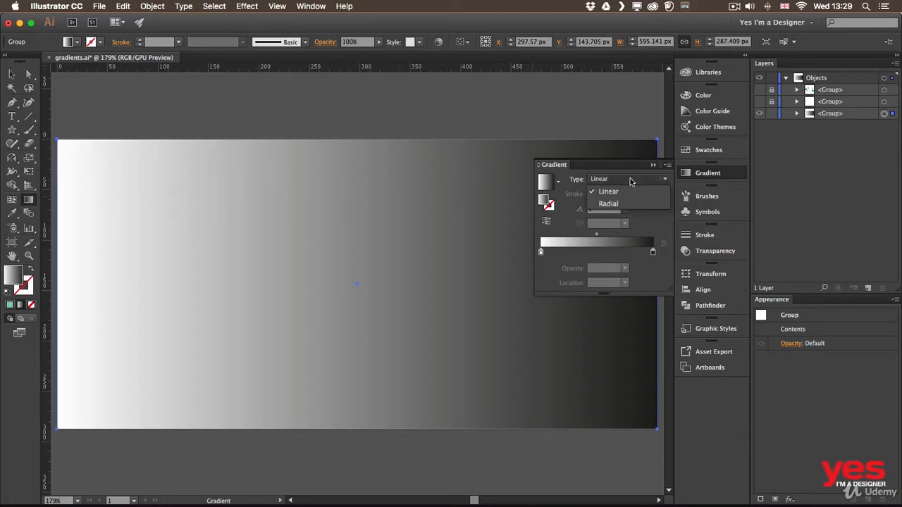
left_click(617, 203)
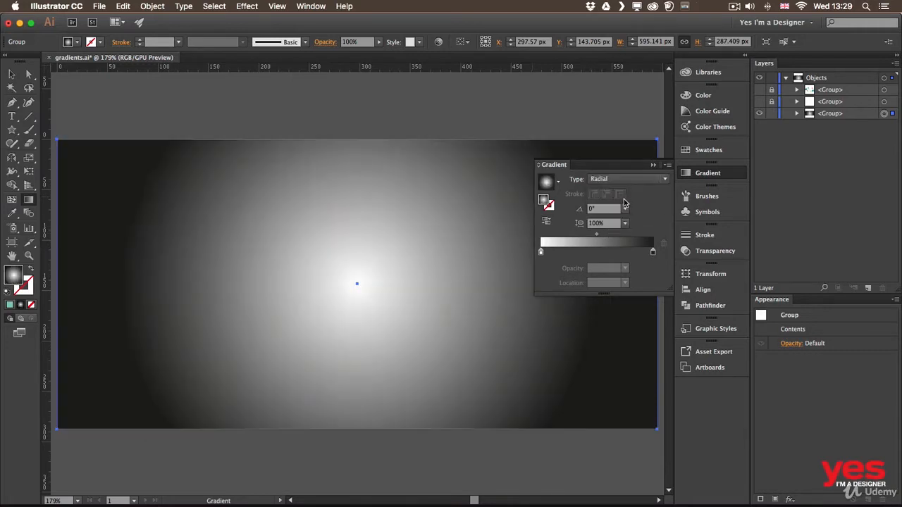
left_click(620, 181)
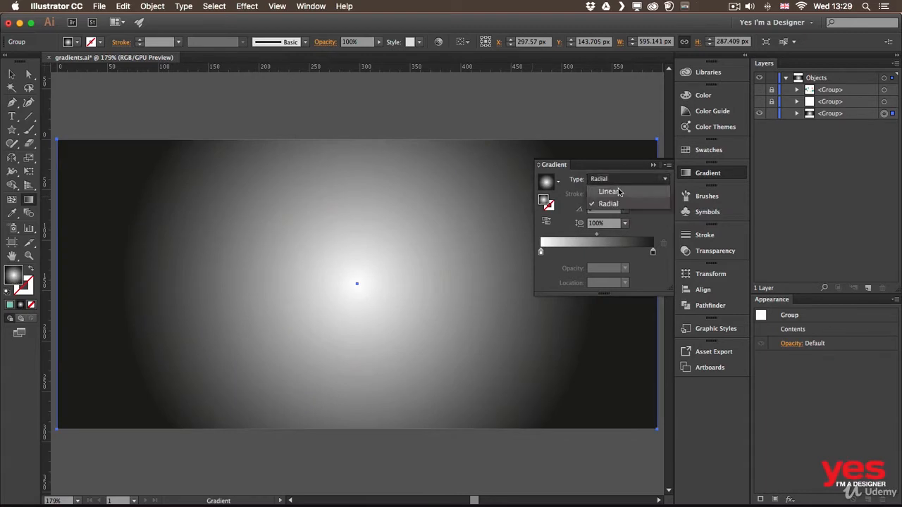
left_click(624, 192)
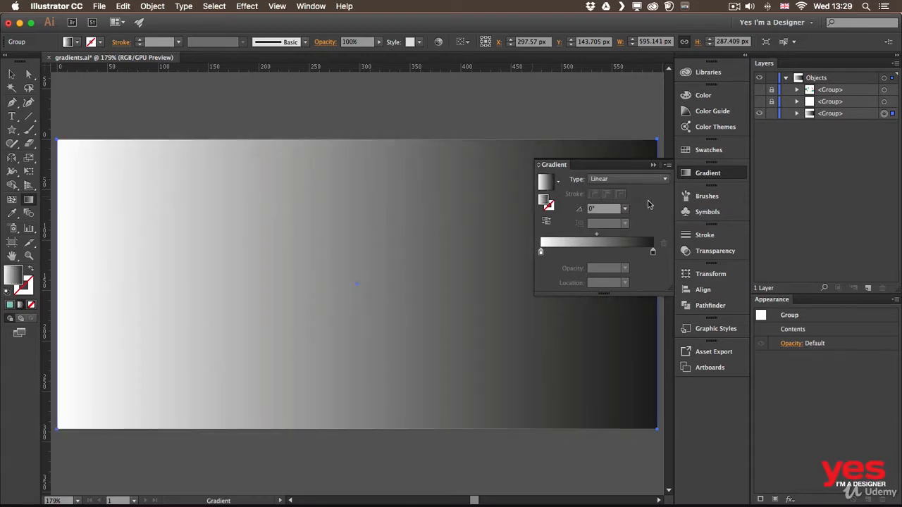
Reverse the background gradient twice and shift its midpoint to about 48%
left_click(545, 222)
left_click(545, 223)
mouse_move(596, 237)
left_mouse_down()
mouse_move(557, 240)
mouse_move(623, 240)
mouse_move(565, 240)
mouse_move(604, 237)
mouse_move(594, 237)
left_mouse_up()
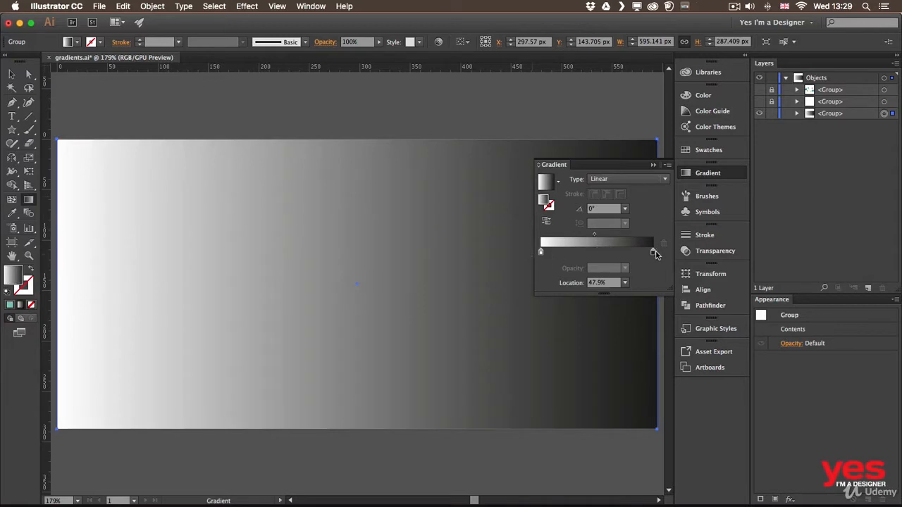
Set the gradient's start stop to red and end stop to Cian CMYK, with the midpoint at about 50%
left_click(540, 253)
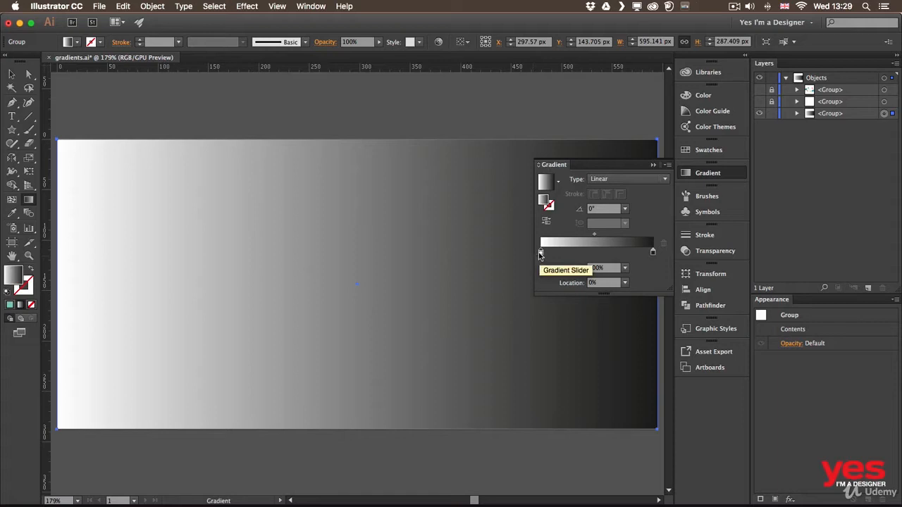
double_click(541, 253)
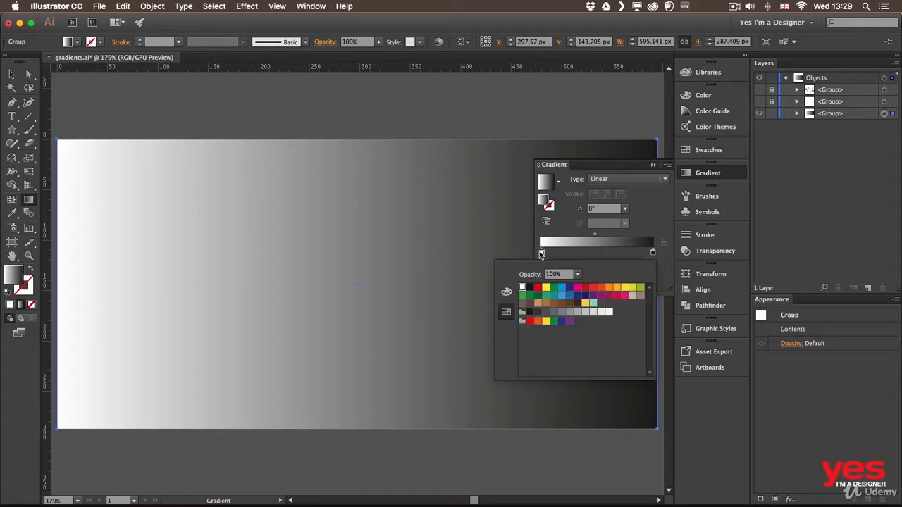
left_click(538, 287)
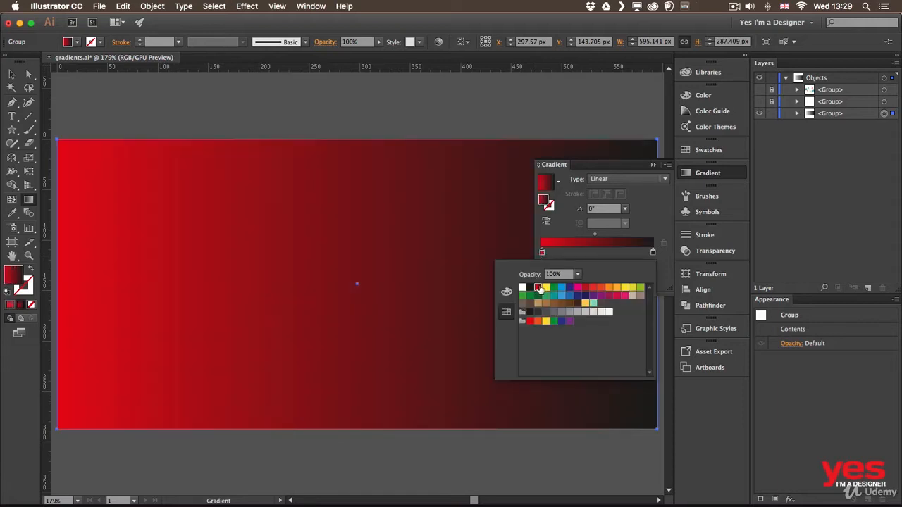
double_click(654, 252)
left_click(561, 289)
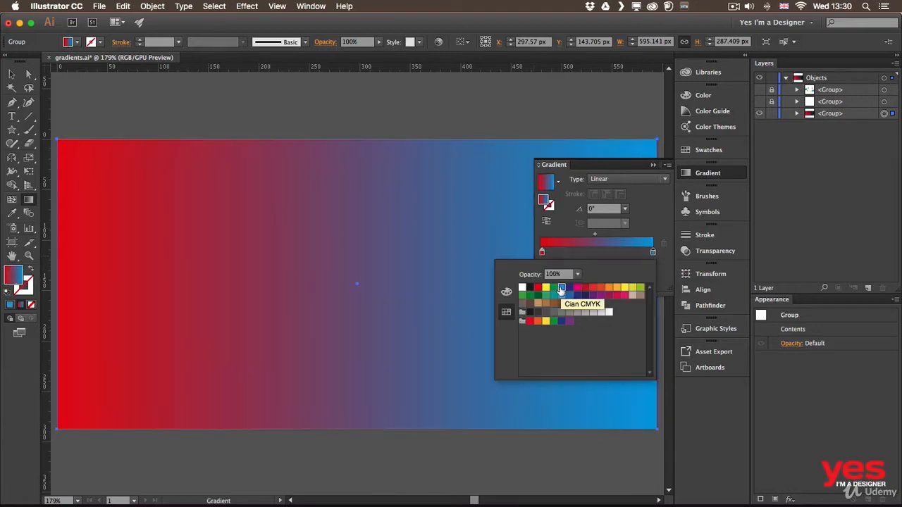
left_click(594, 238)
mouse_move(595, 237)
left_mouse_down()
mouse_move(565, 240)
mouse_move(621, 240)
mouse_move(583, 238)
mouse_move(597, 238)
left_mouse_up()
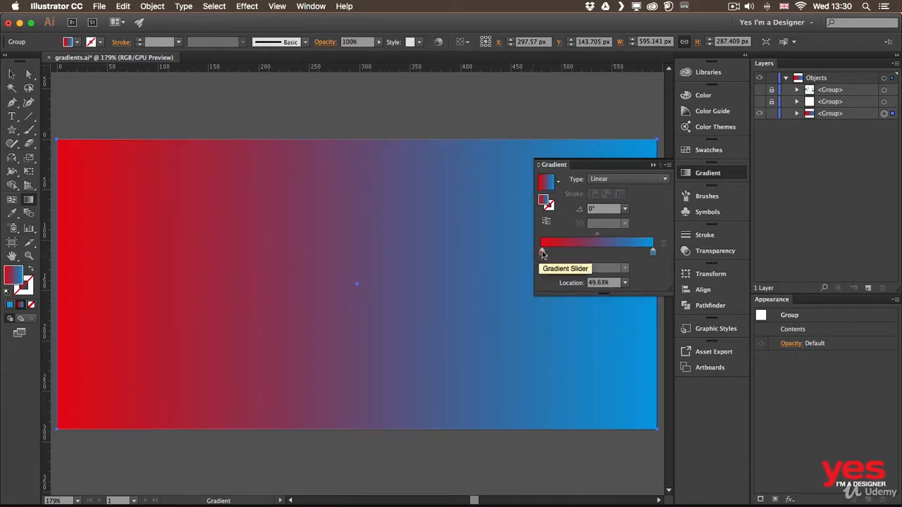
Move the gradient's red stop to about 28% and its cyan stop to about 66%
left_click_drag(541, 254, 572, 252)
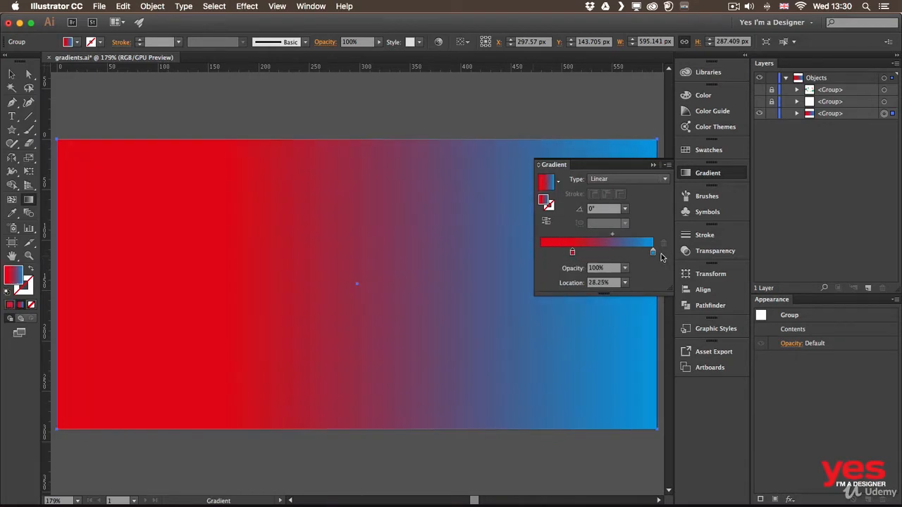
left_click(653, 252)
left_click_drag(652, 253, 614, 253)
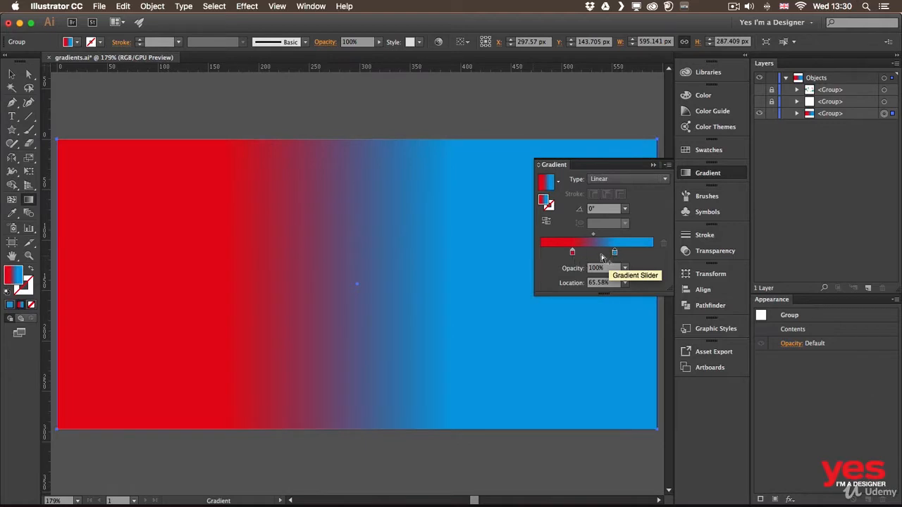
left_click(614, 253)
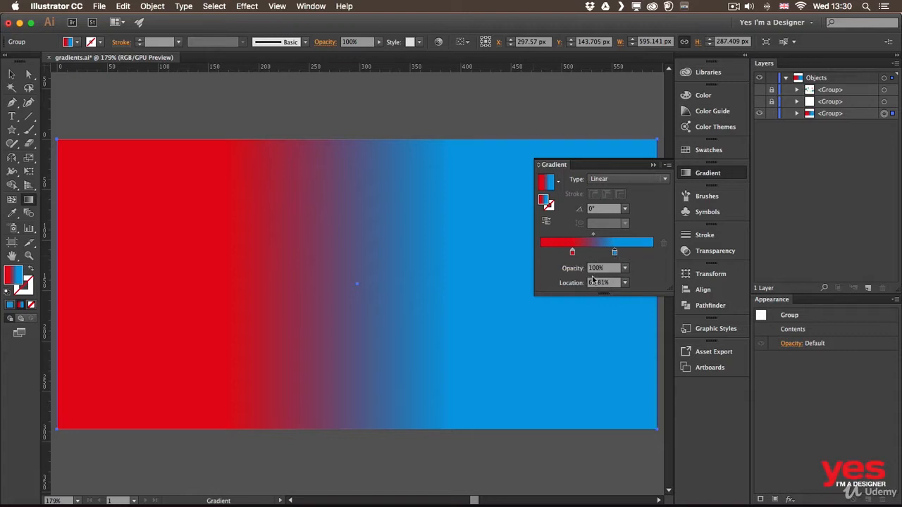
Set the cyan stop's opacity to 10% and shift the background upward partly off the artboard
left_click(624, 269)
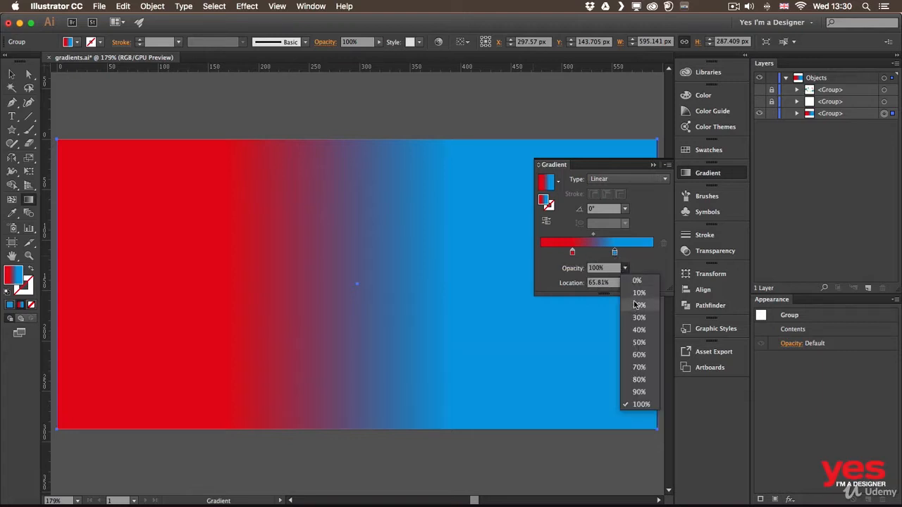
left_click(639, 292)
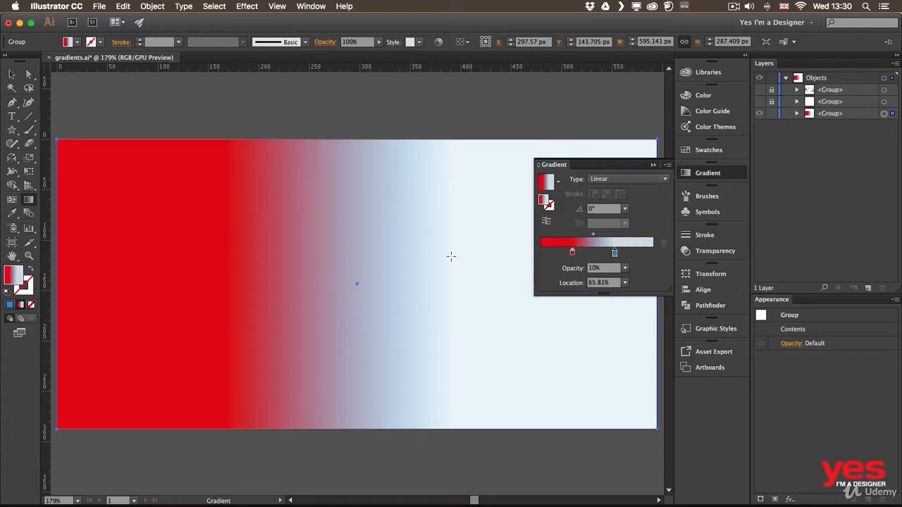
left_click_drag(369, 236, 363, 208)
left_click(368, 197, "shift")
left_click_drag(334, 181, 334, 162)
left_click(330, 92)
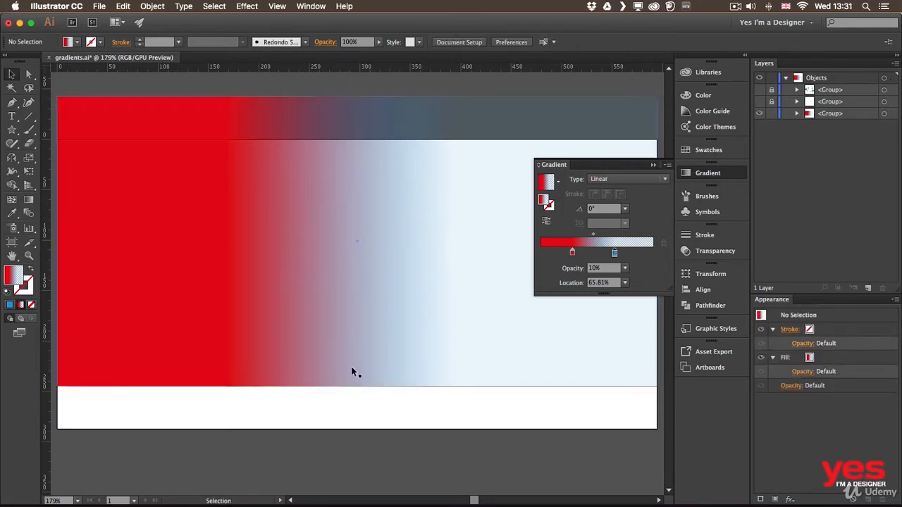
Undo the background's move and the cyan stop's opacity change
key("super+z")
key("super+z")
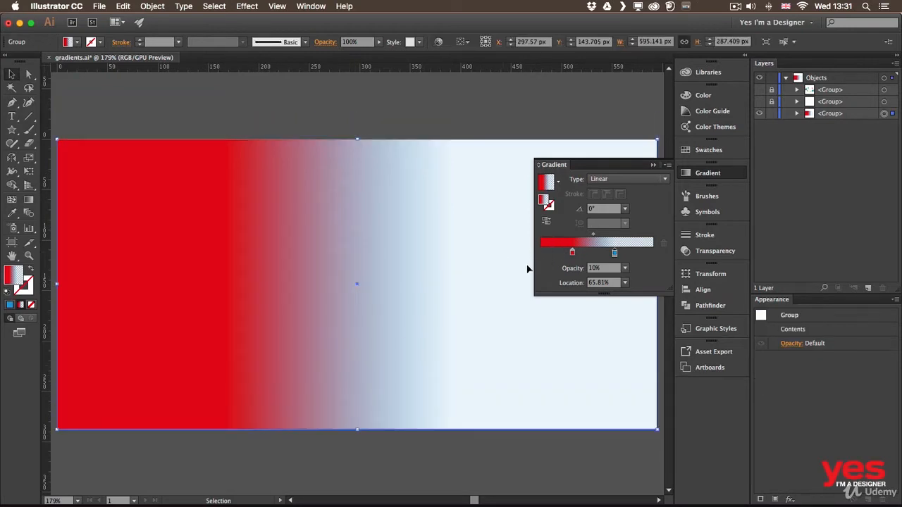
key("super+z")
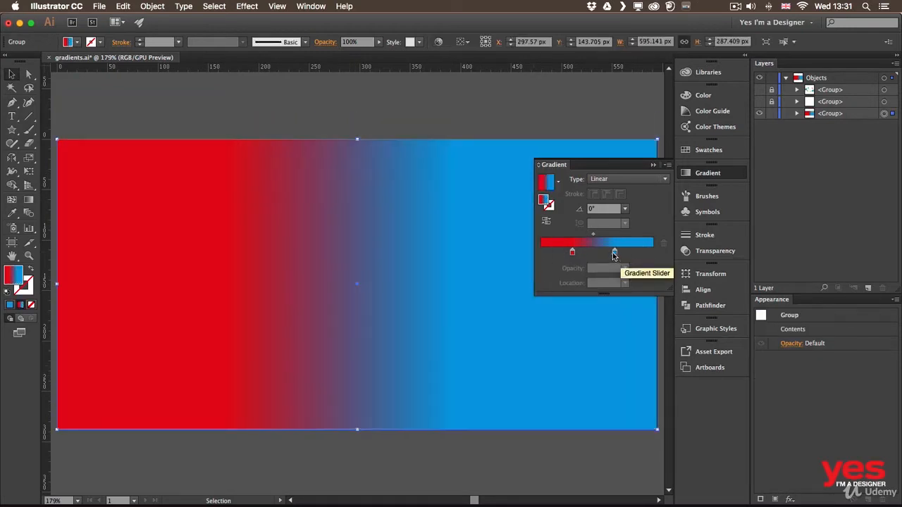
Spread the gradient across the whole background by placing the red stop at 0% and the cyan stop at 100%
left_click_drag(615, 253, 630, 253)
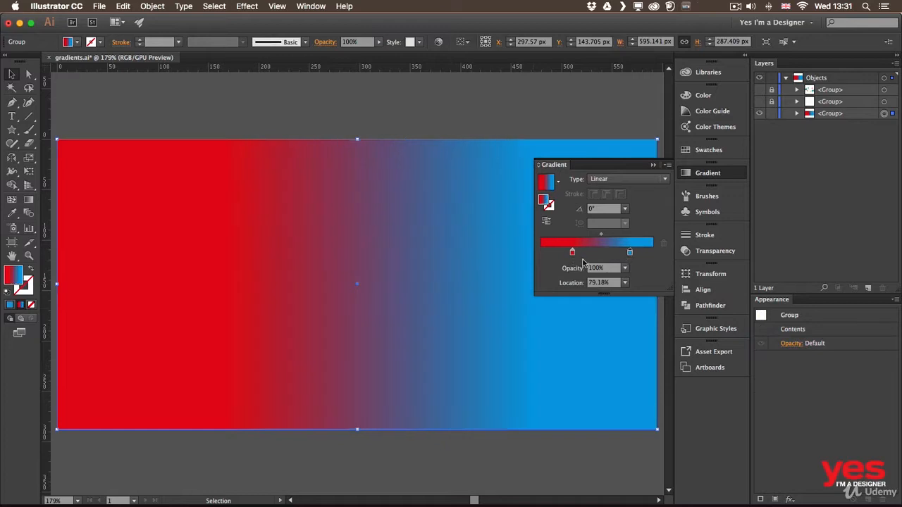
left_click_drag(572, 252, 538, 253)
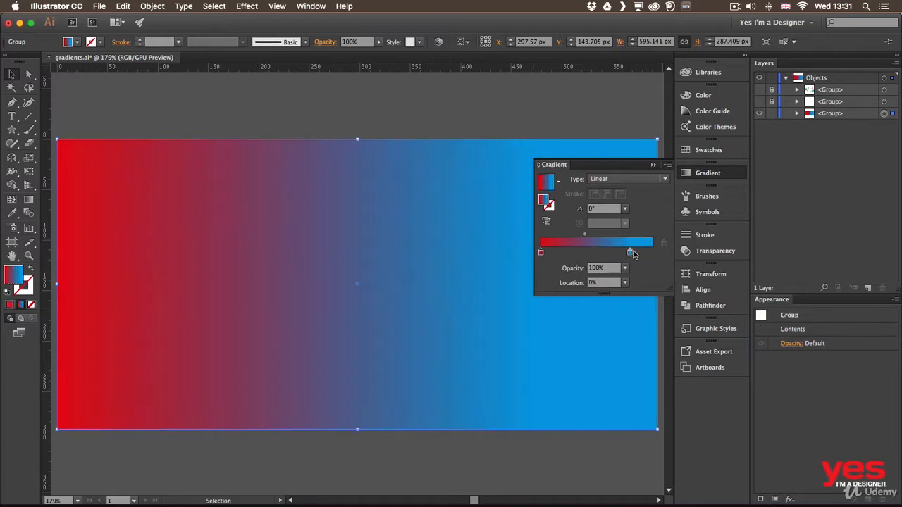
left_click_drag(629, 252, 654, 252)
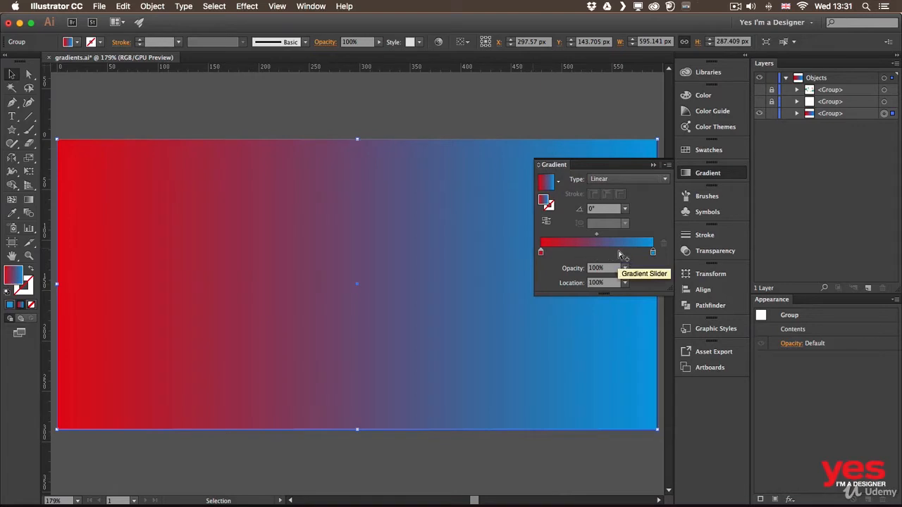
Add an orange colour stop to the linear gradient at about 34.74%, between the red and blue stops
left_click(580, 252)
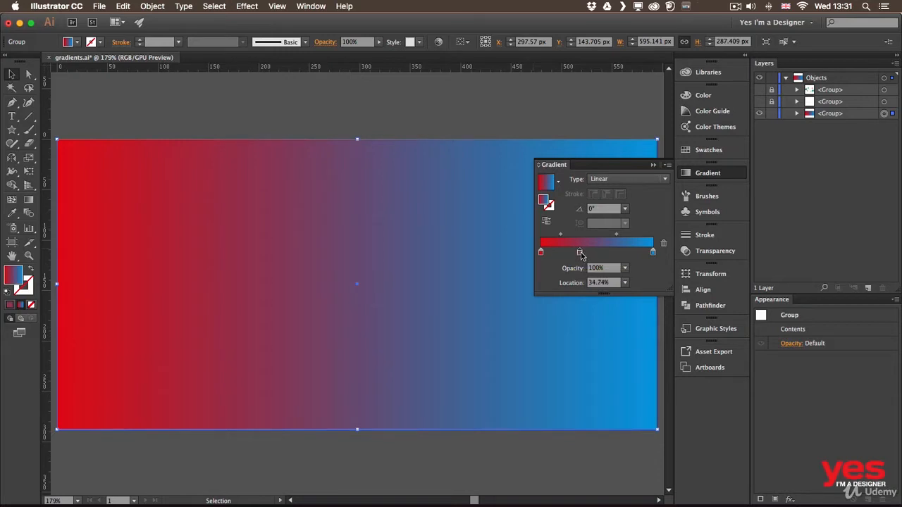
double_click(580, 254)
left_click(609, 287)
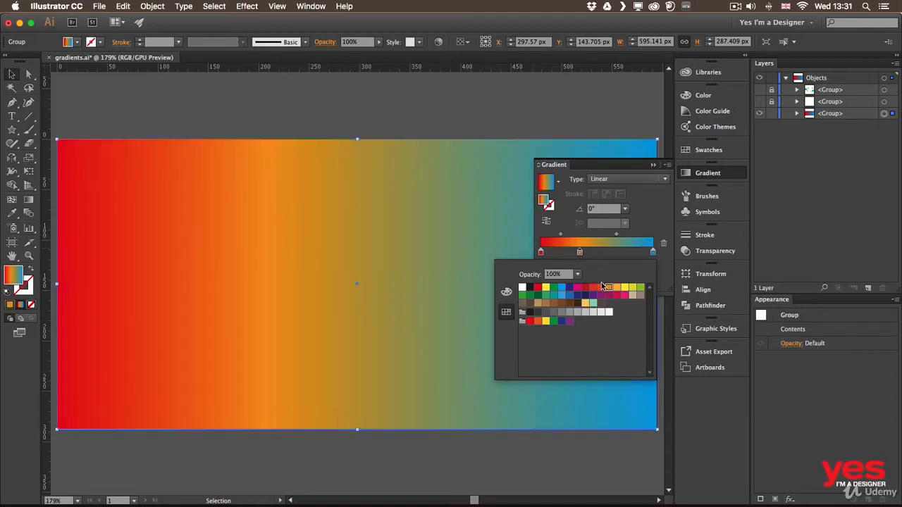
left_click(644, 220)
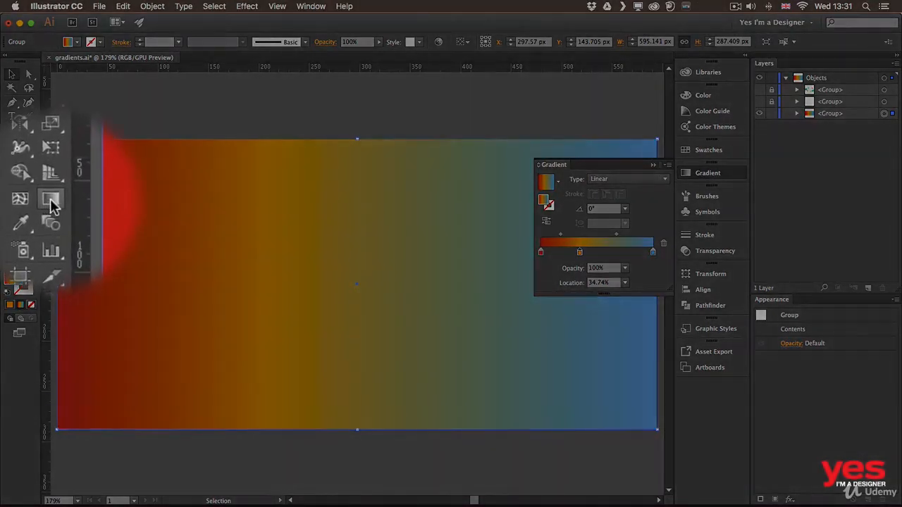
Redraw the linear gradient across the background with the Gradient tool at various lengths and directions, finishing at an angle of about 123°
left_click(51, 202)
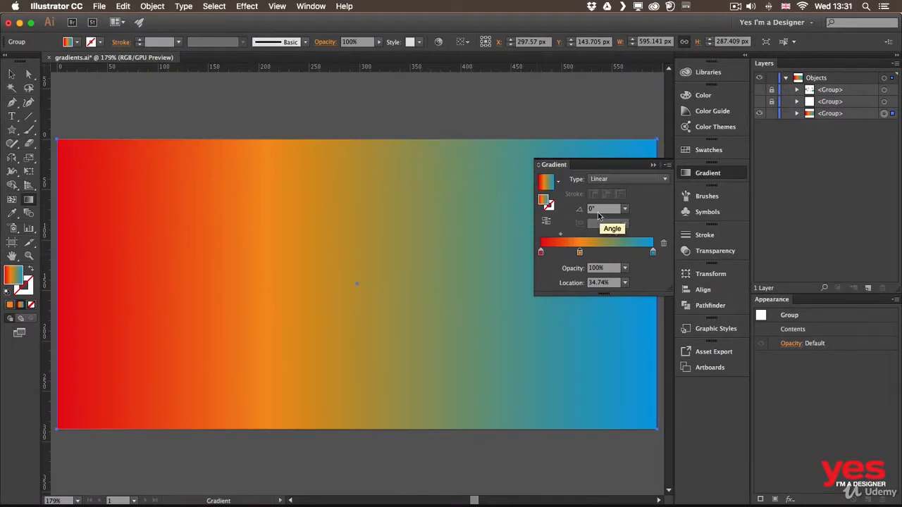
left_click_drag(237, 323, 393, 224)
left_click_drag(275, 358, 330, 215)
left_click_drag(195, 177, 472, 336)
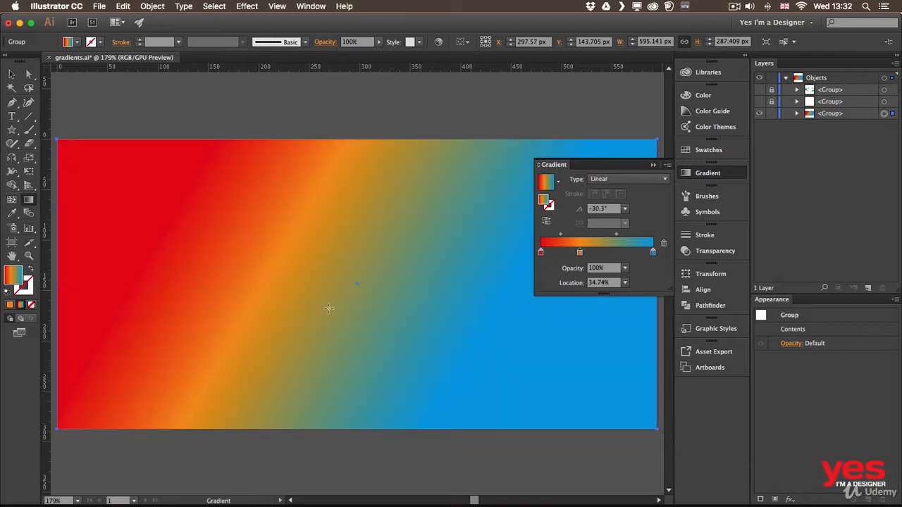
left_click_drag(328, 308, 353, 311)
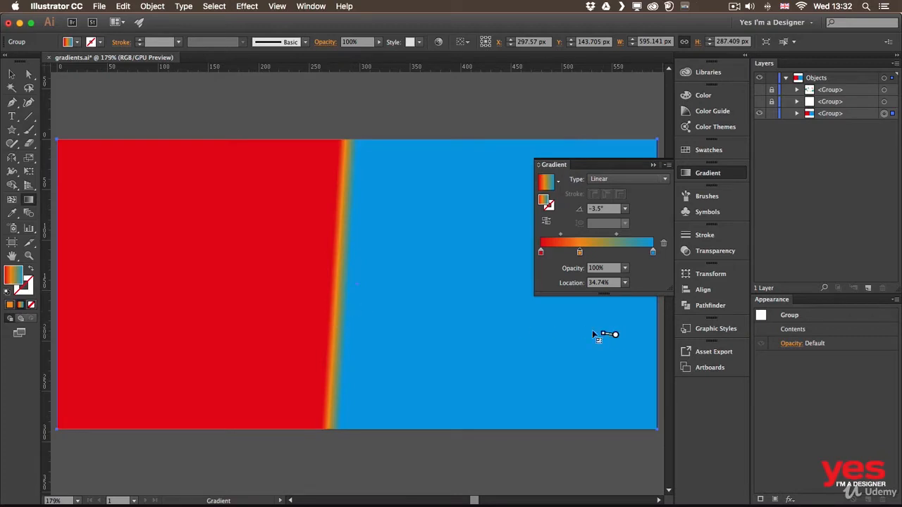
left_click_drag(614, 334, 156, 258)
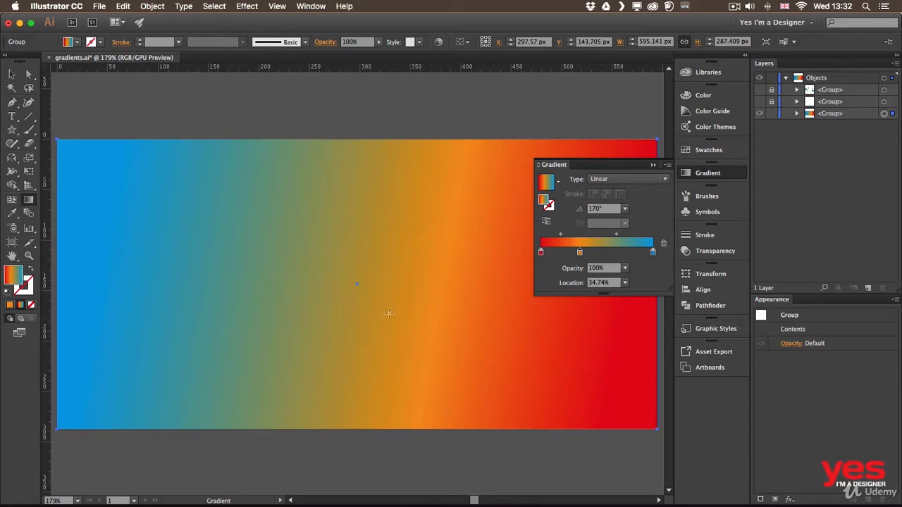
left_click_drag(439, 463, 210, 111)
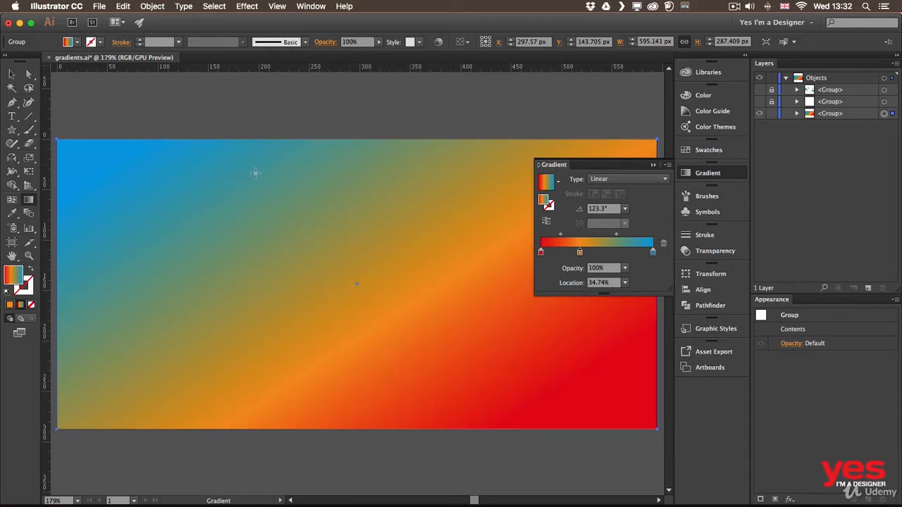
Change the gradient type to Radial and redraw it outward from slightly left of the background's centre
left_click(603, 179)
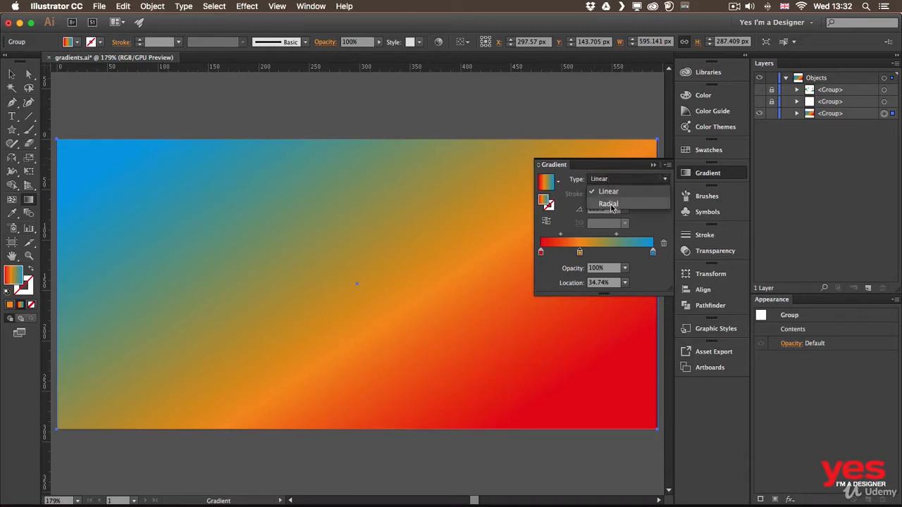
left_click(608, 203)
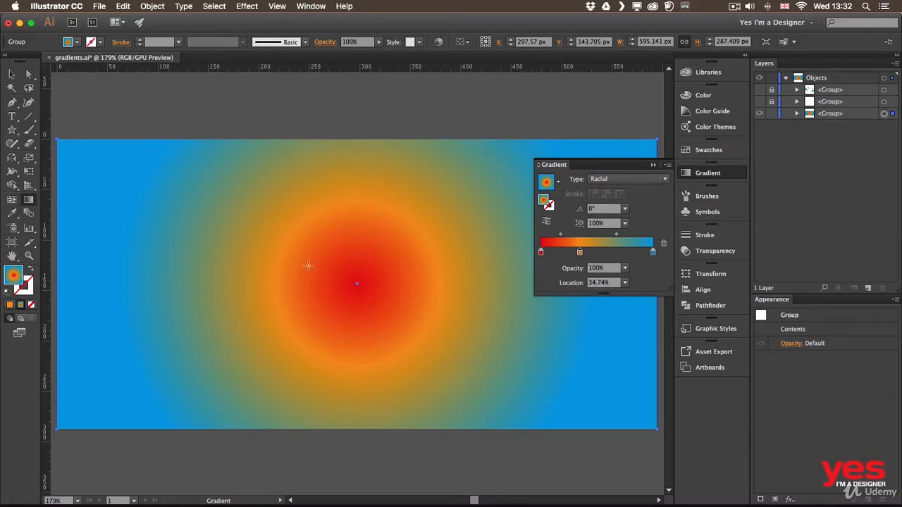
left_click_drag(338, 269, 214, 279)
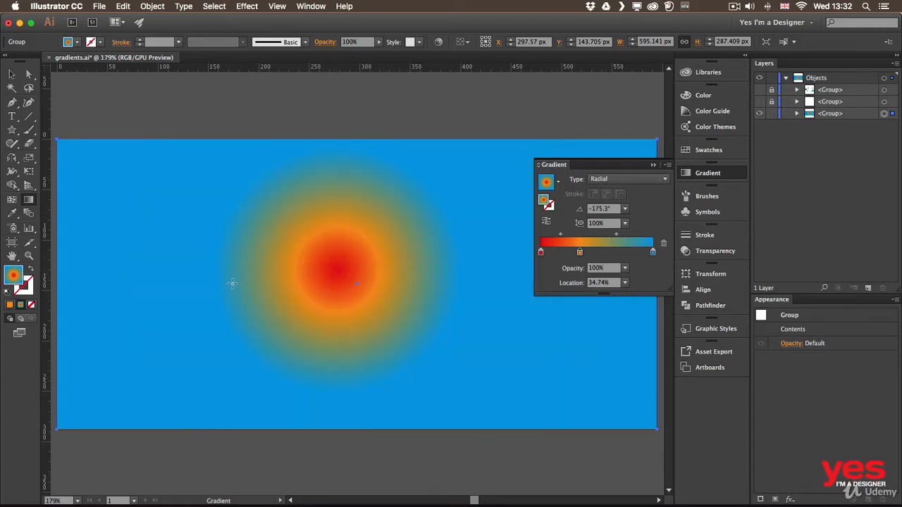
left_click_drag(318, 266, 113, 295)
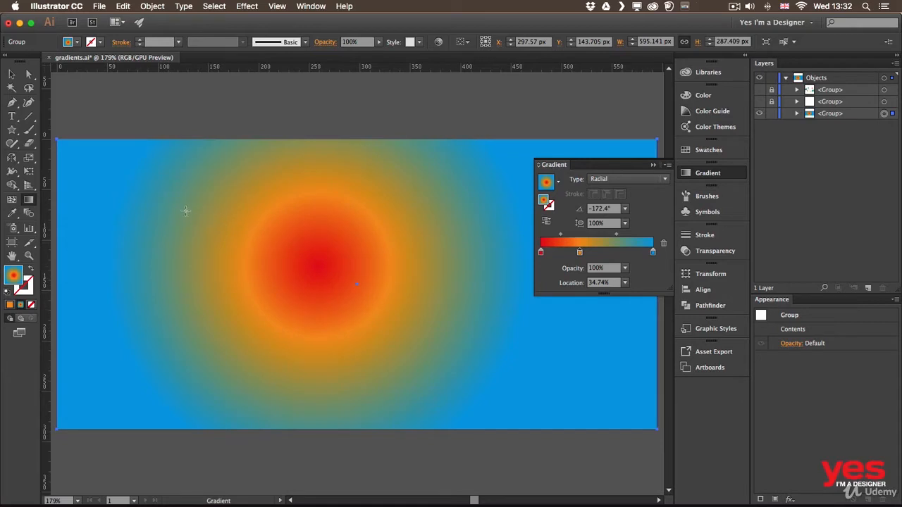
Redraw the radial gradient from the background's upper-left area and again near its centre at about 10°, and set its aspect ratio to 50%
left_click_drag(185, 211, 357, 314)
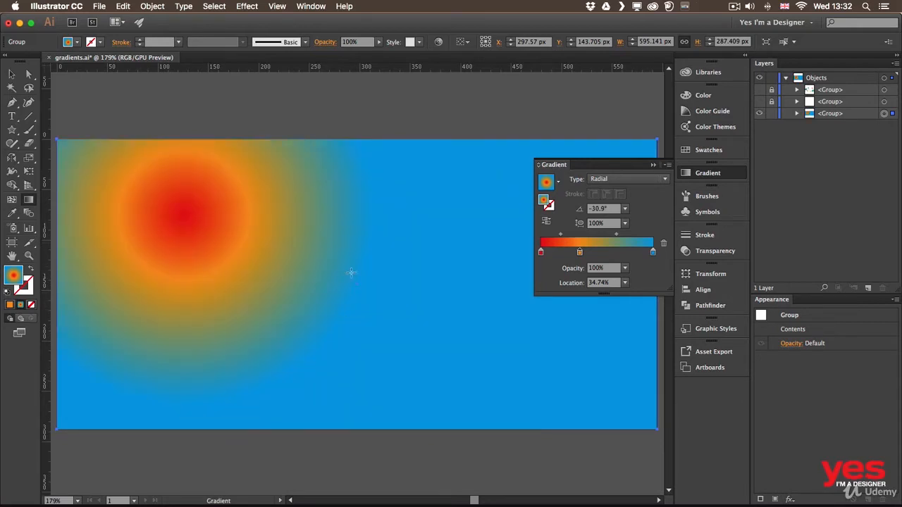
left_click_drag(317, 295, 462, 270)
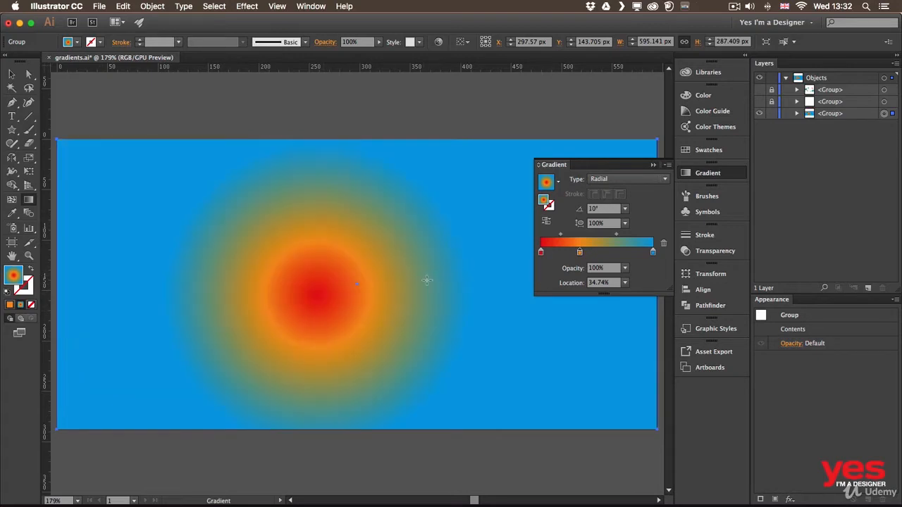
left_click(625, 223)
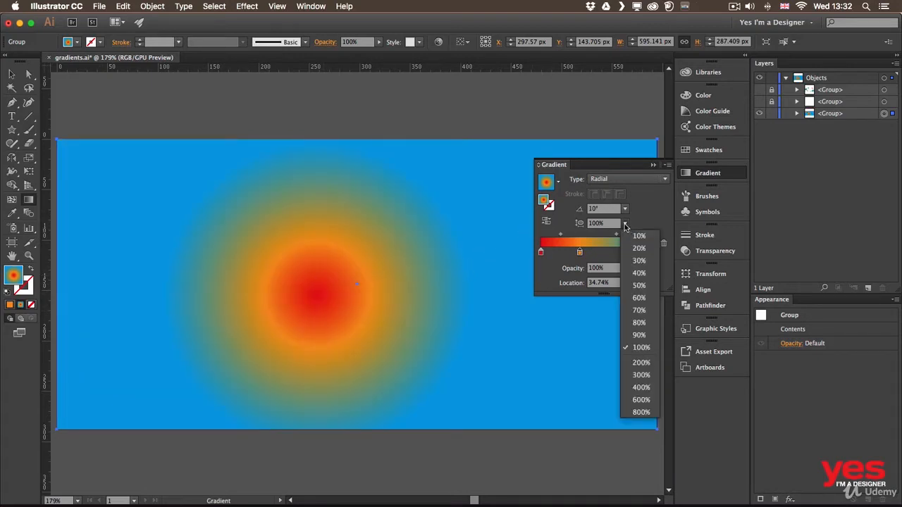
left_click(639, 286)
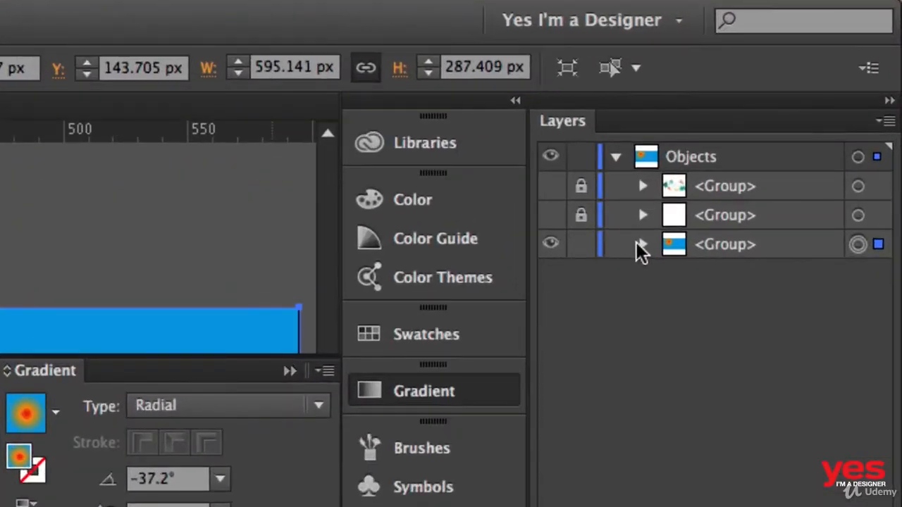
Expand the visible background group and target the path inside it for gradient editing
left_click(796, 114)
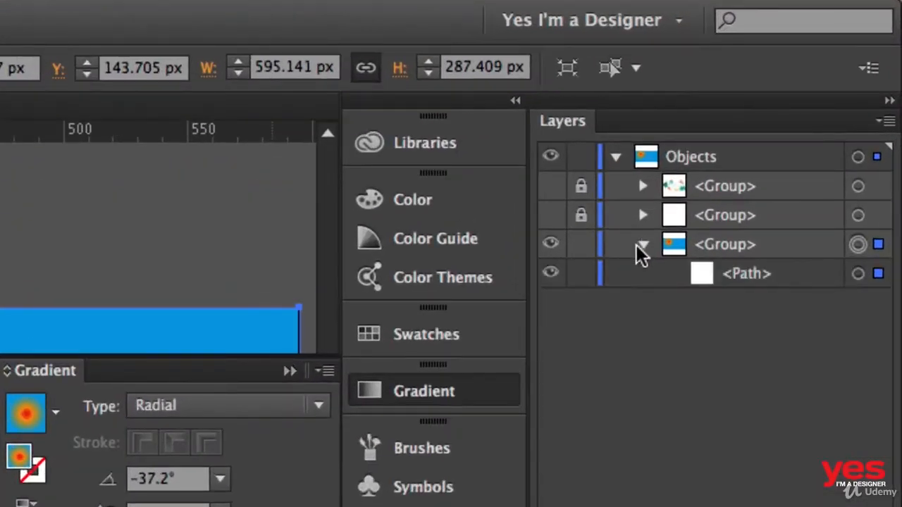
left_click(858, 274)
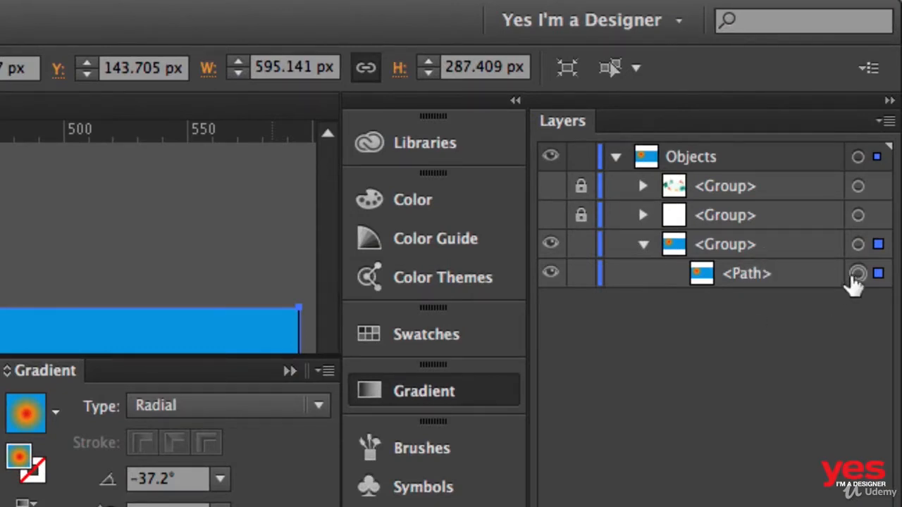
left_click(783, 271)
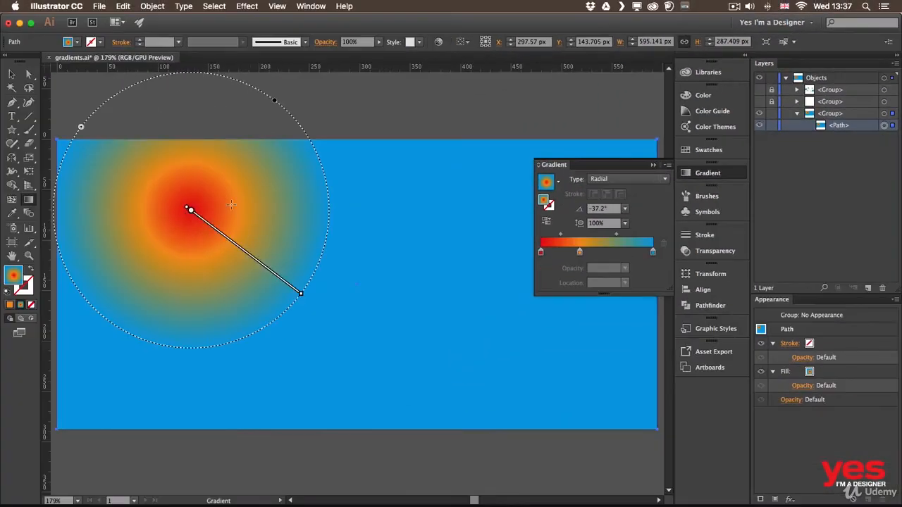
Check whether the gradient annotator is set to show, and reactivate the Gradient tool on the path
mouse_move(231, 241)
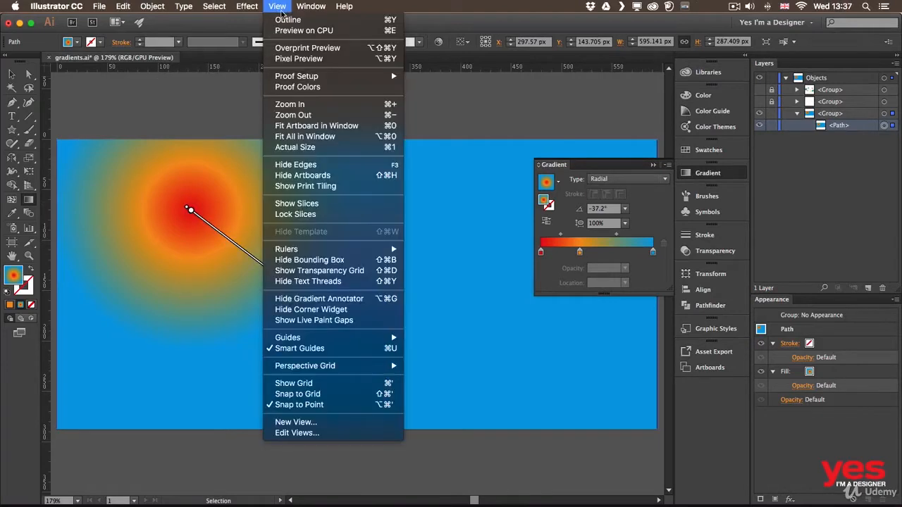
left_click(278, 7)
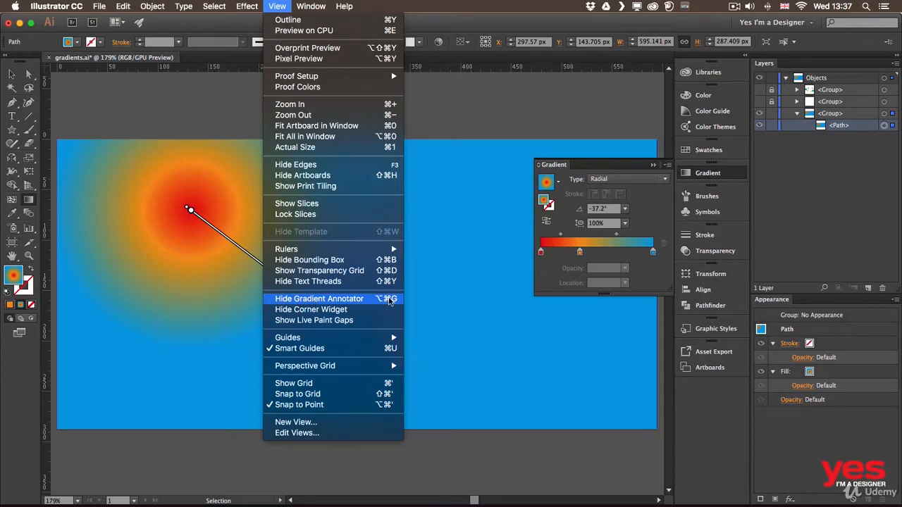
left_click(442, 114)
key("g")
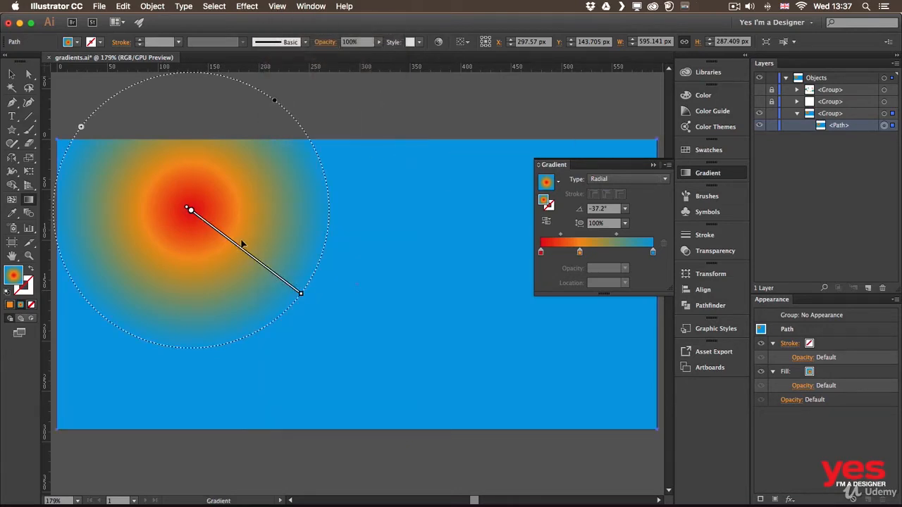
Move the radial gradient down and right towards the background's centre, squash it to a 94.5% aspect ratio and slightly reduce its size
mouse_move(226, 229)
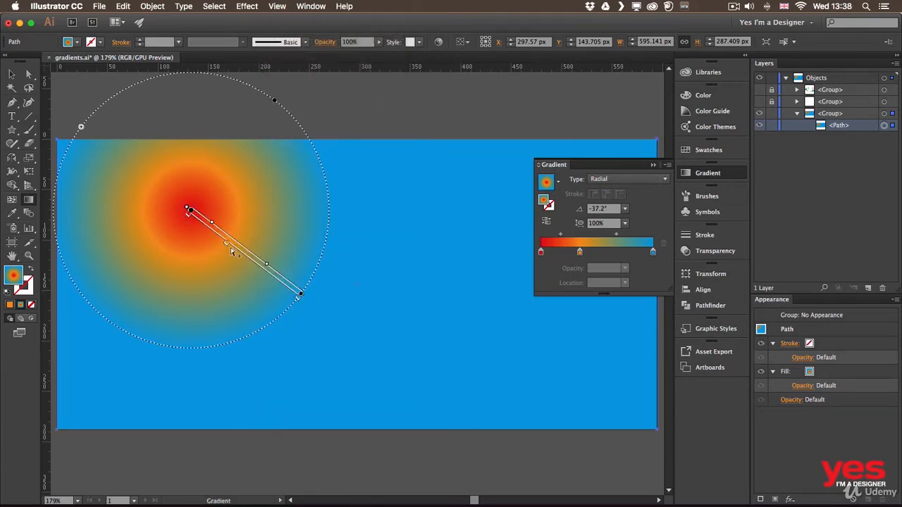
mouse_move(191, 210)
left_mouse_down()
mouse_move(305, 265)
mouse_move(392, 270)
mouse_move(262, 280)
left_mouse_up()
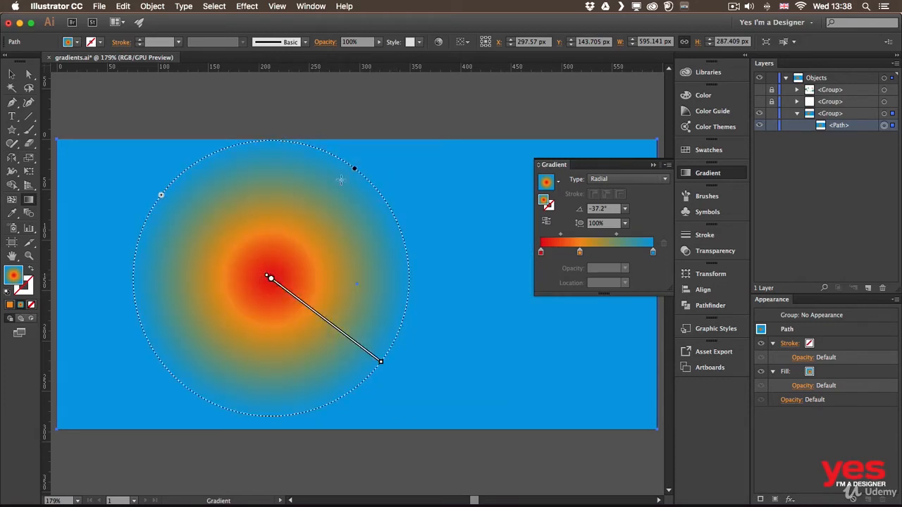
mouse_move(355, 170)
left_mouse_down()
mouse_move(317, 214)
mouse_move(352, 171)
left_mouse_up()
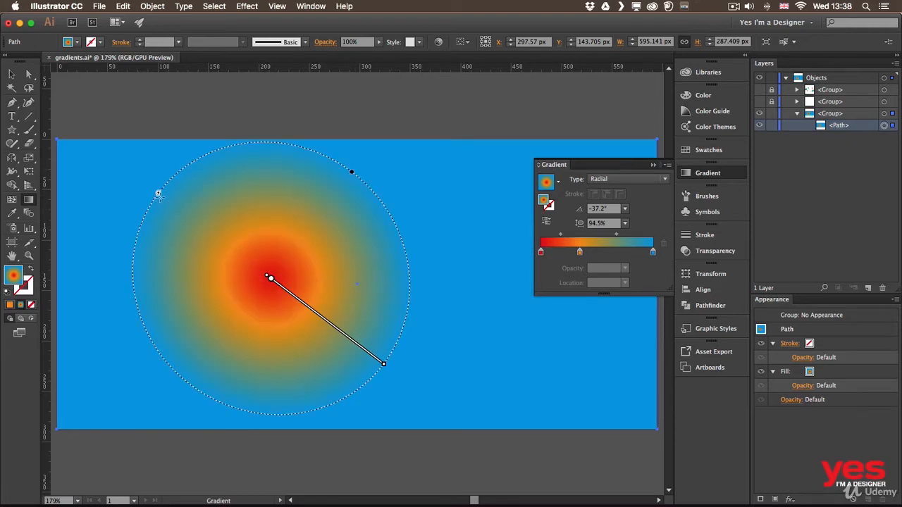
mouse_move(159, 194)
left_mouse_down()
mouse_move(193, 231)
mouse_move(203, 227)
mouse_move(161, 195)
left_mouse_up()
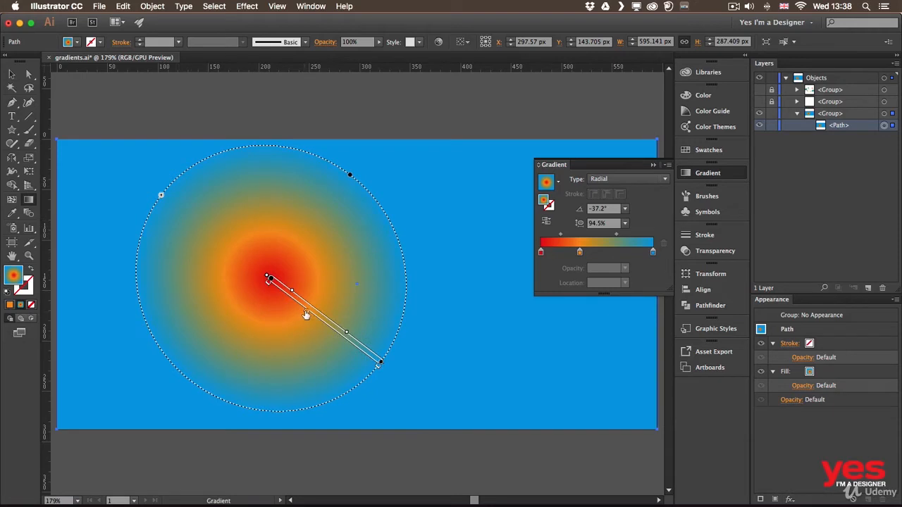
Move the orange stop outward to about 55% and the red stop to about 8%, and shift their midpoint towards the red stop
mouse_move(306, 315)
left_mouse_down()
mouse_move(291, 303)
mouse_move(328, 329)
left_mouse_up()
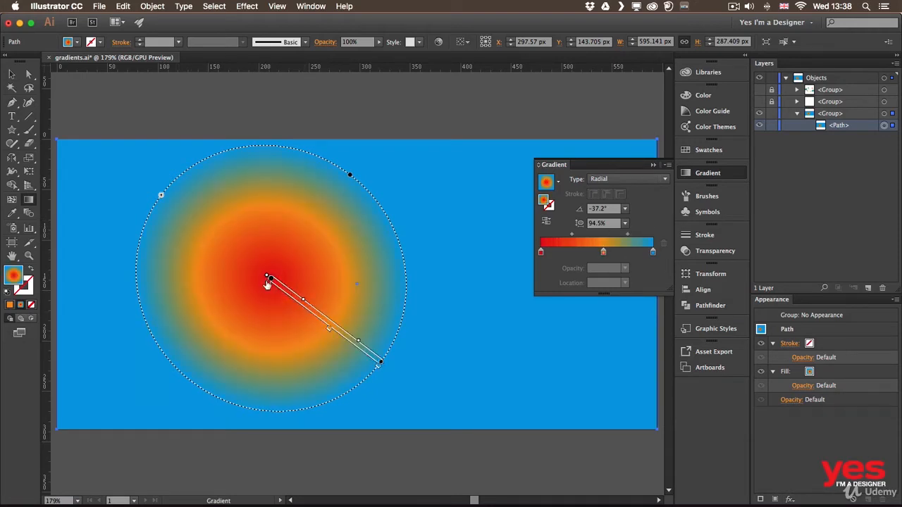
left_click_drag(270, 287, 278, 295)
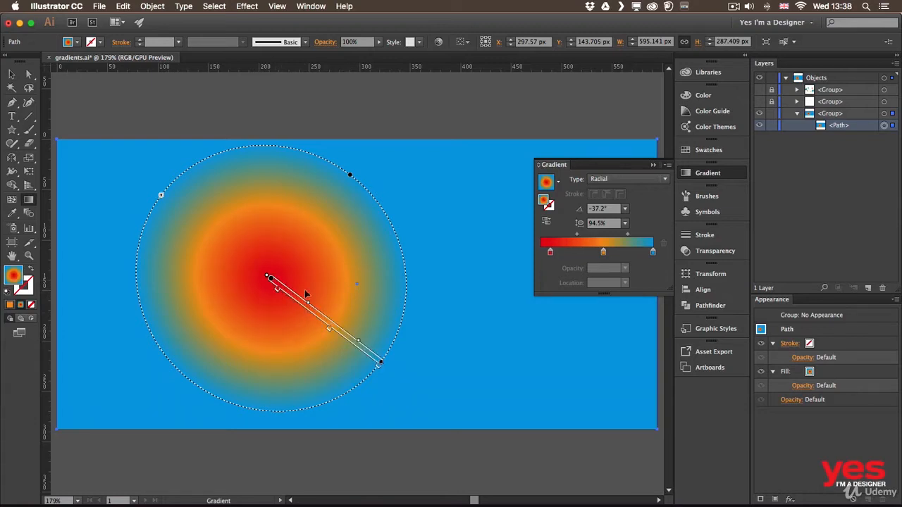
mouse_move(346, 332)
left_click_drag(308, 303, 298, 303)
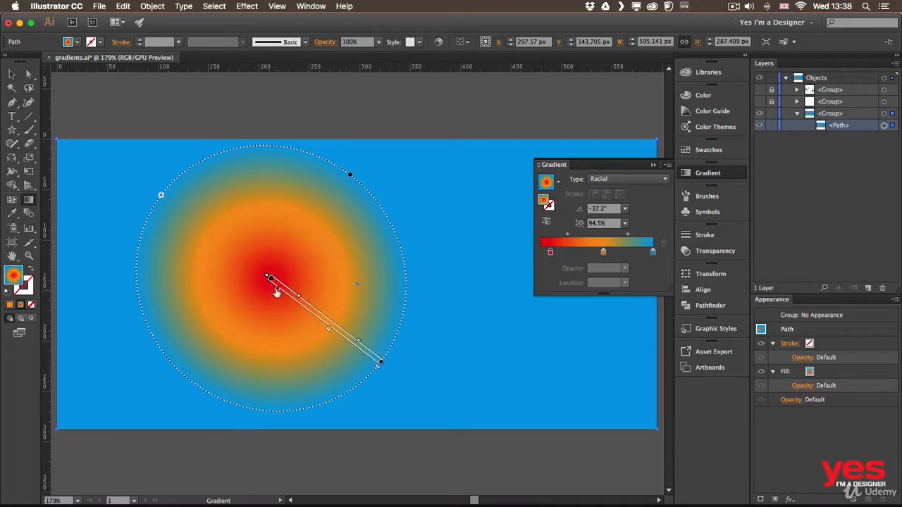
Recolour the gradient's innermost stop, trying green and settling on yellow
double_click(272, 280)
left_click(258, 318)
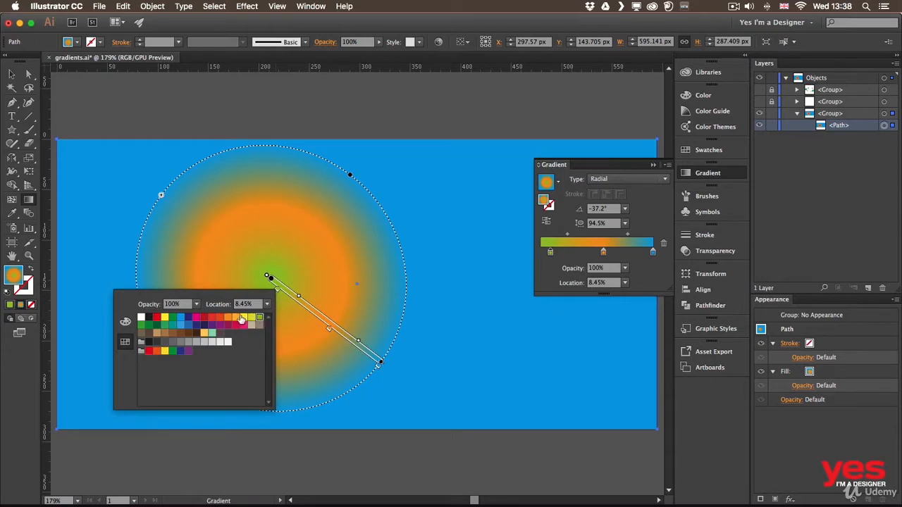
left_click(242, 318)
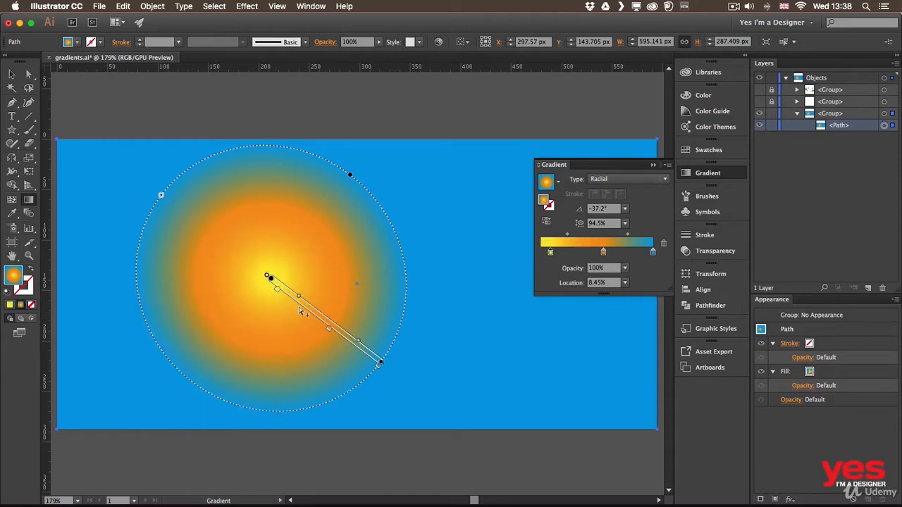
Add a red colour stop at 29.5% between the yellow and orange stops, and remove it again
left_click(299, 312)
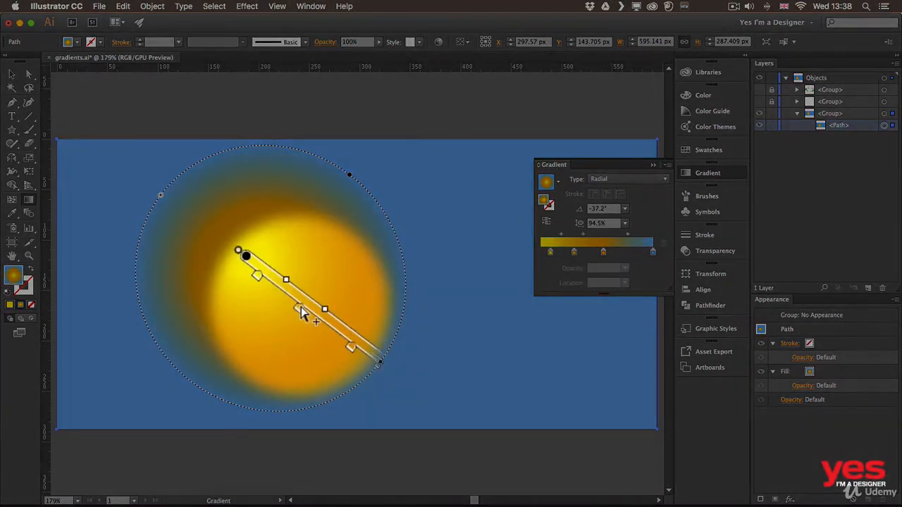
double_click(301, 313)
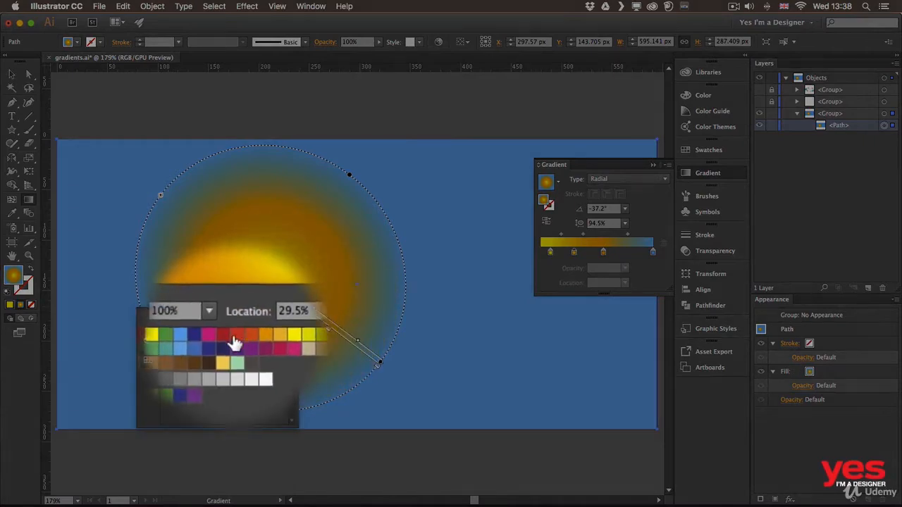
left_click(227, 337)
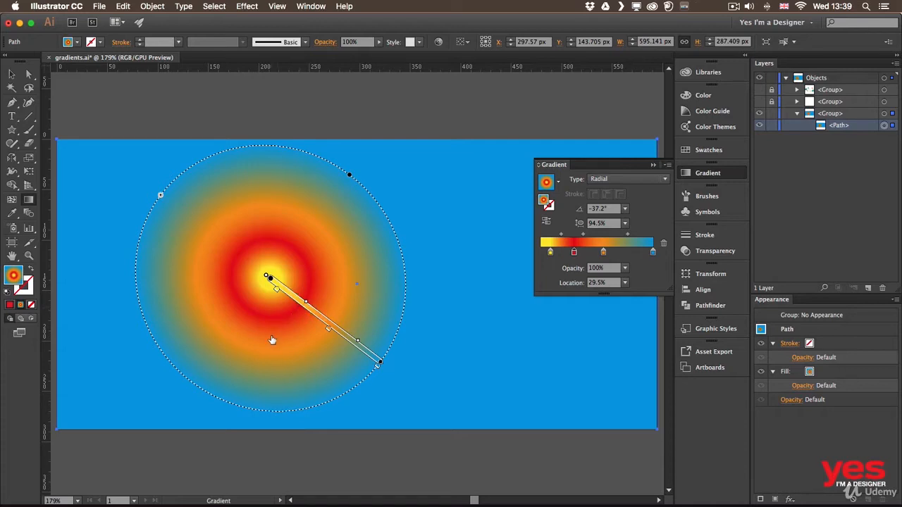
key("Delete")
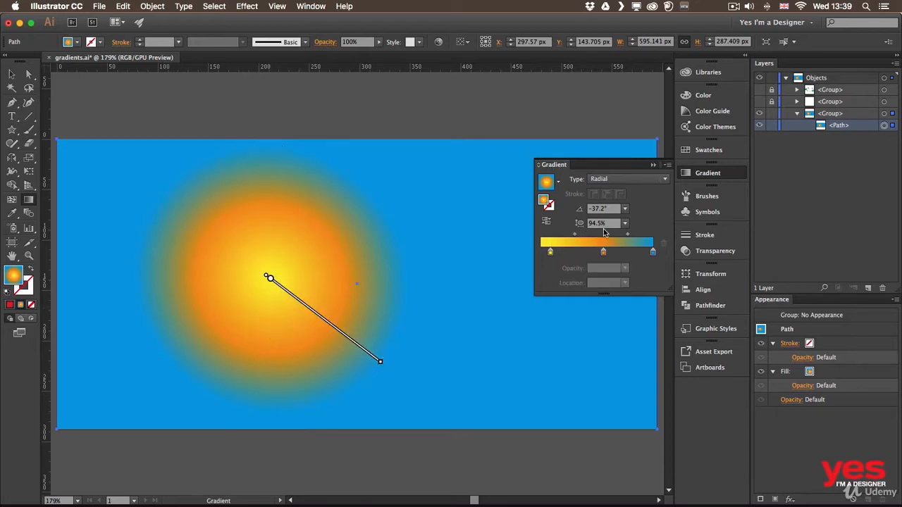
Add a colour stop at 33.28% between the yellow and orange stops, and remove it again
left_click(579, 252)
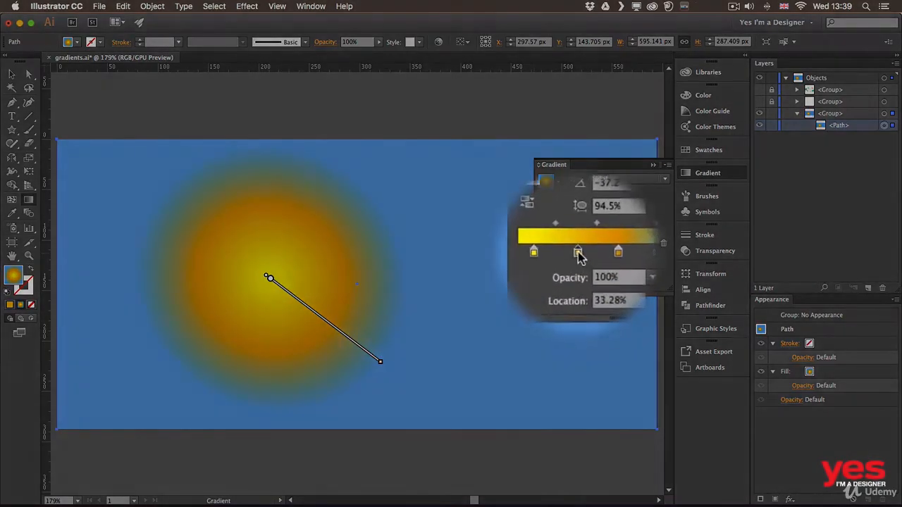
left_click_drag(579, 252, 570, 302)
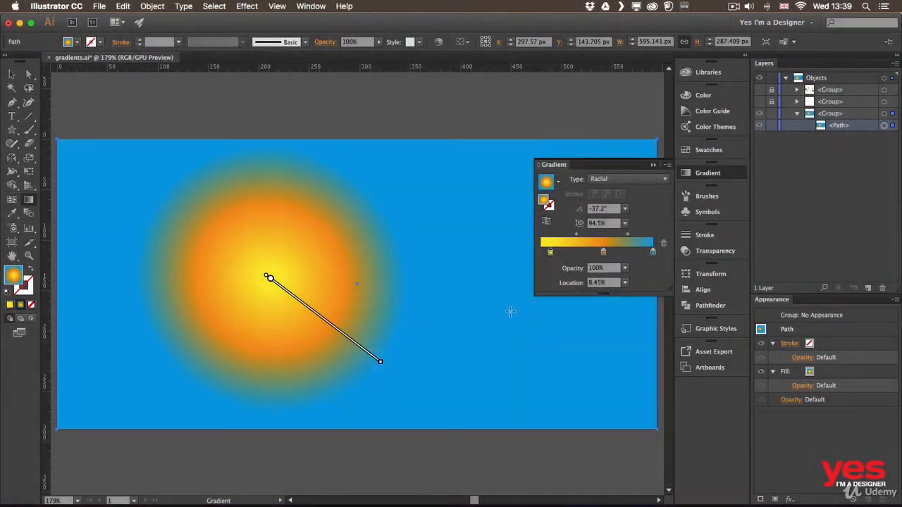
Change the background's gradient type to Linear and redraw it diagonally upward across the middle at an angle of about 24.9°
left_click(616, 179)
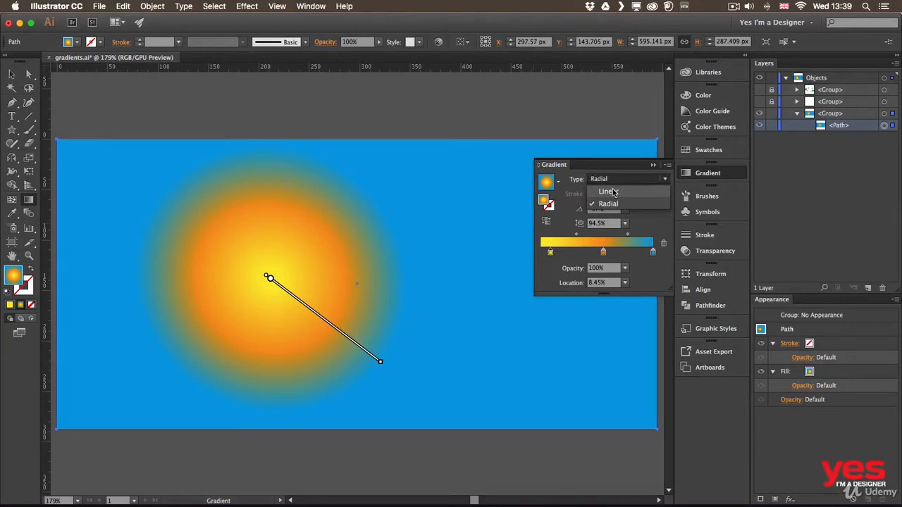
left_click(608, 192)
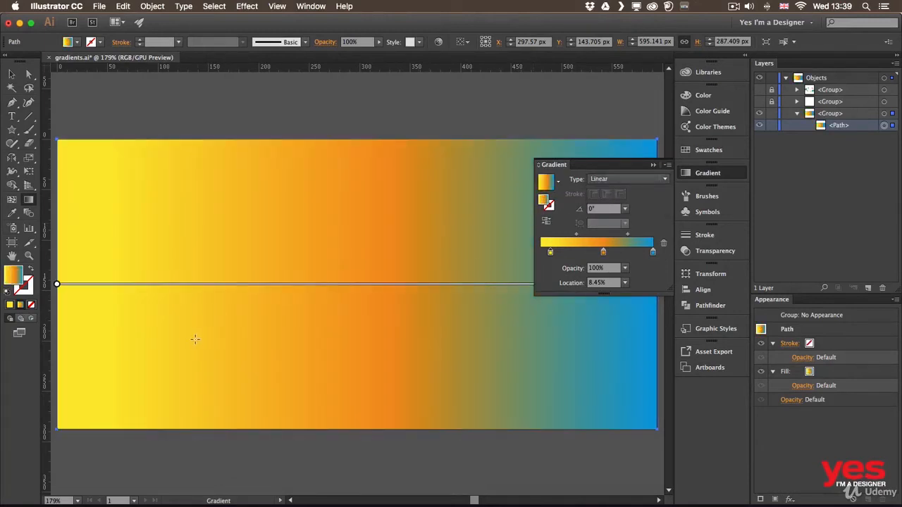
mouse_move(204, 354)
left_mouse_down()
mouse_move(409, 235)
mouse_move(422, 254)
left_mouse_up()
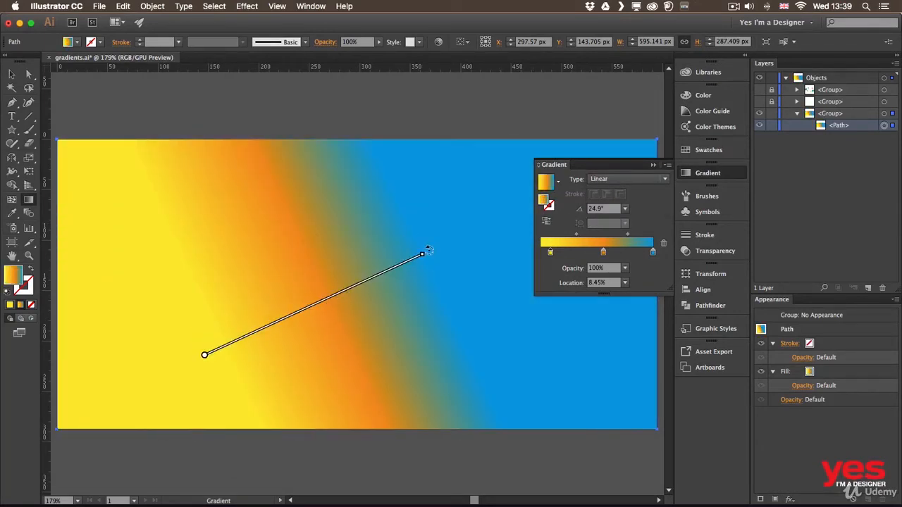
Adjust the linear gradient with its on-canvas annotator and redraw it across the background at an angle of about 12.4°
mouse_move(221, 341)
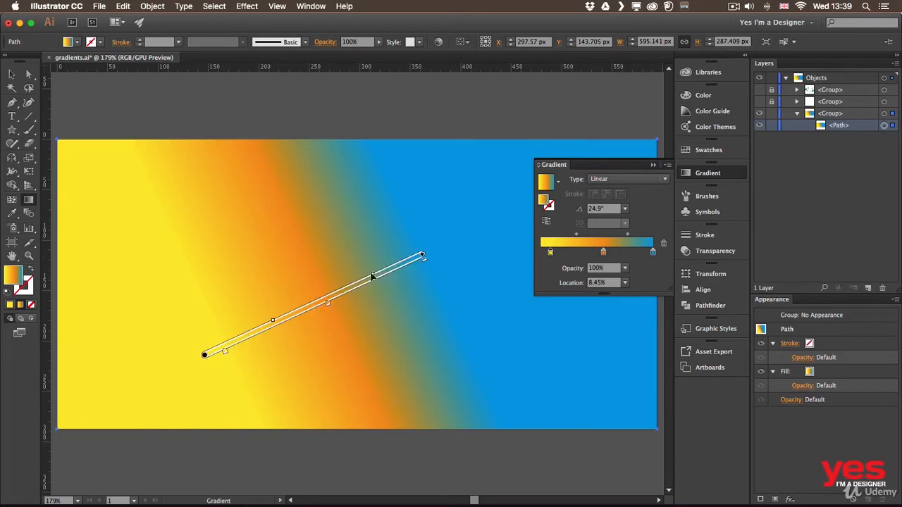
mouse_move(421, 255)
left_mouse_down()
mouse_move(427, 302)
mouse_move(370, 325)
mouse_move(355, 287)
left_mouse_up()
mouse_move(353, 287)
mouse_move(394, 265)
left_mouse_down()
mouse_move(425, 252)
mouse_move(442, 283)
mouse_move(429, 329)
mouse_move(251, 353)
mouse_move(374, 379)
mouse_move(544, 375)
left_mouse_up()
left_click_drag(146, 330, 451, 265)
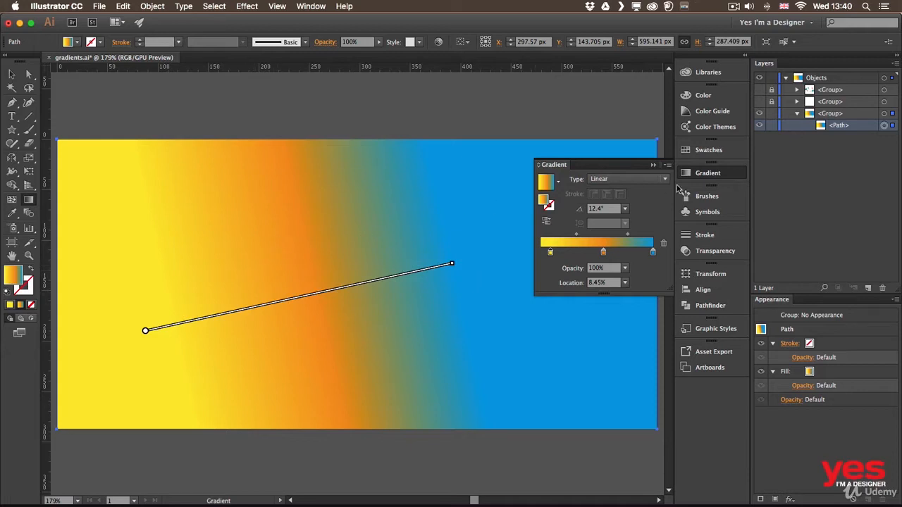
Save the background's gradient as a new swatch and show the two hidden artwork groups
left_click(698, 153)
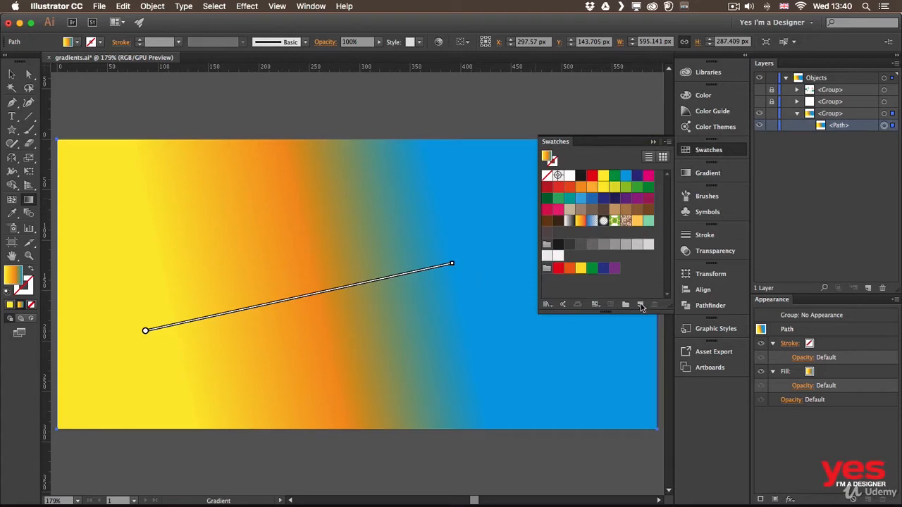
left_click(641, 304)
left_click(200, 100)
left_click(759, 101)
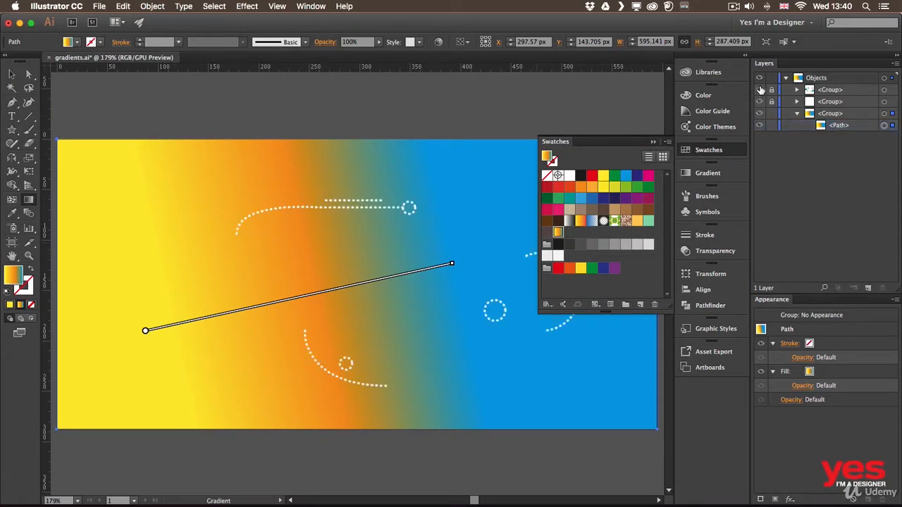
left_click(758, 90)
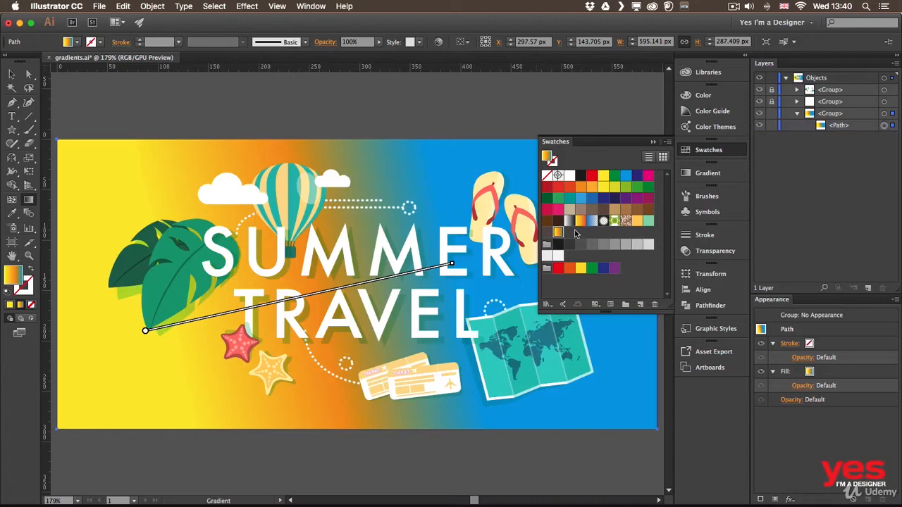
Fill the background with a solid green swatch, and reapply the saved yellow-orange-blue gradient swatch
left_click(558, 200)
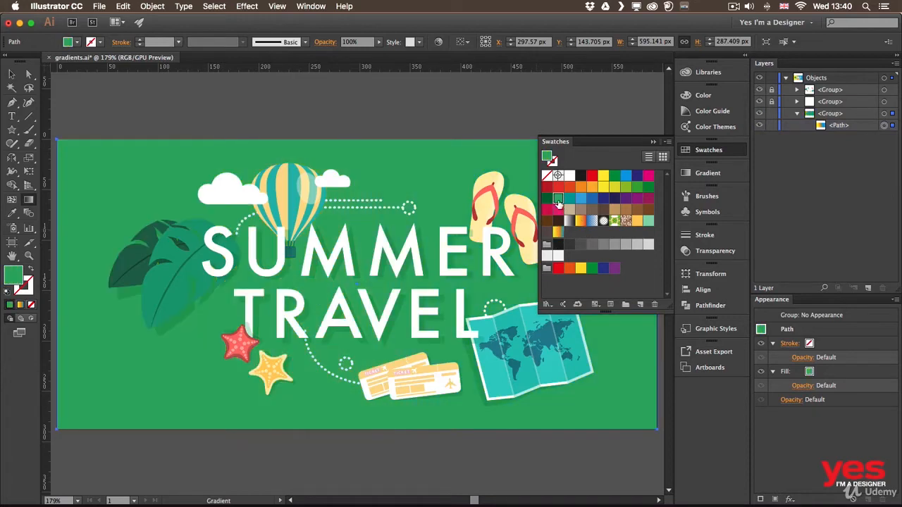
left_click(557, 231)
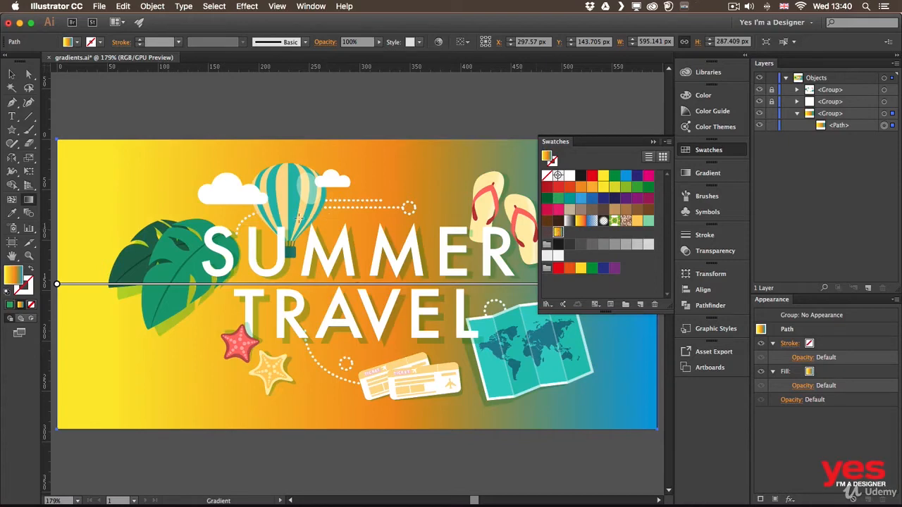
Redraw the background gradient in several directions, ending with yellow below the artboard and blue far above it, at about 84.2°
mouse_move(312, 169)
left_mouse_down()
mouse_move(332, 370)
mouse_move(393, 377)
left_mouse_up()
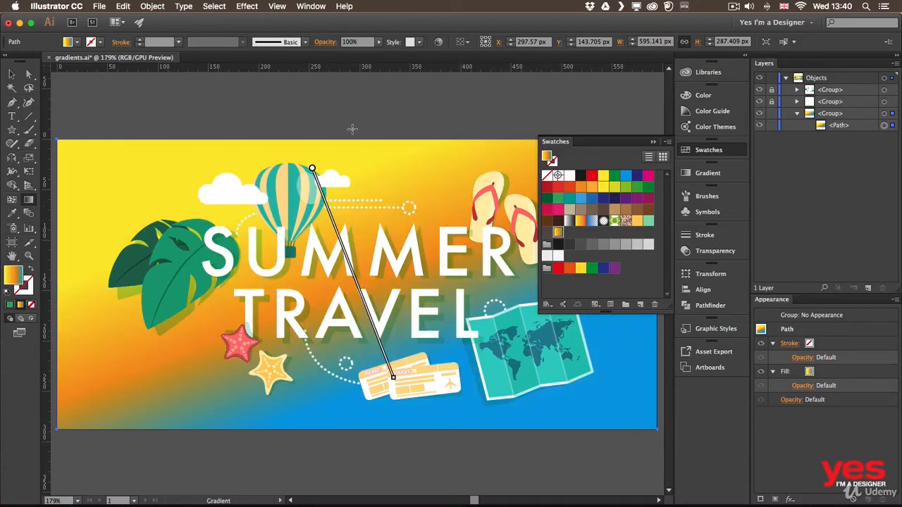
mouse_move(352, 128)
left_mouse_down()
mouse_move(359, 467)
mouse_move(359, 458)
left_mouse_up()
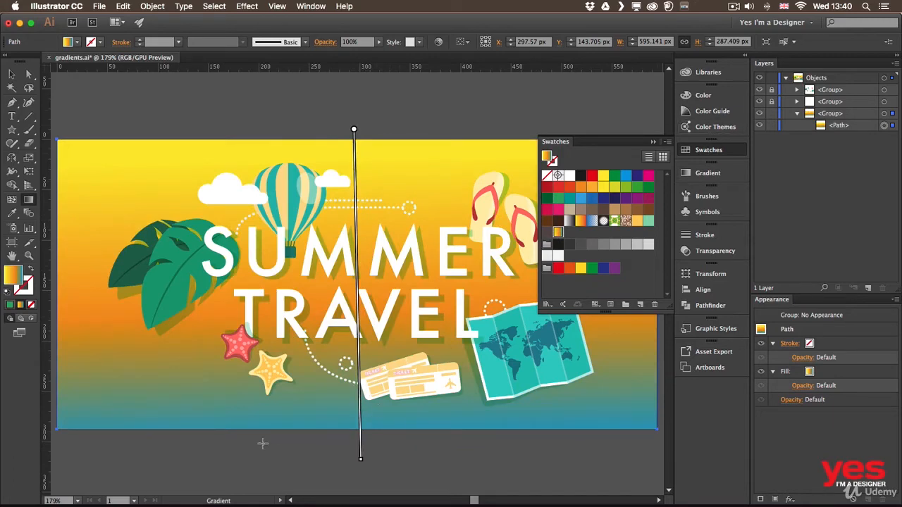
left_click_drag(282, 454, 393, 106)
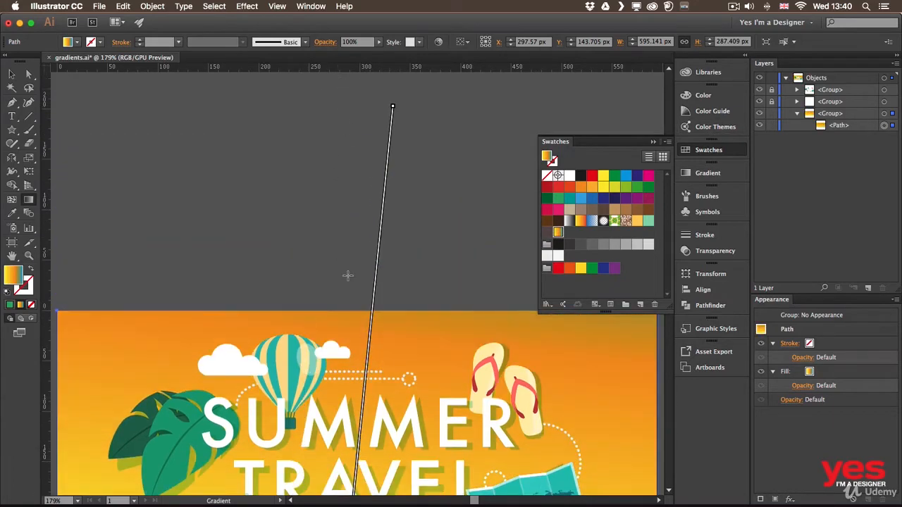
scroll(348, 275, "down", 5)
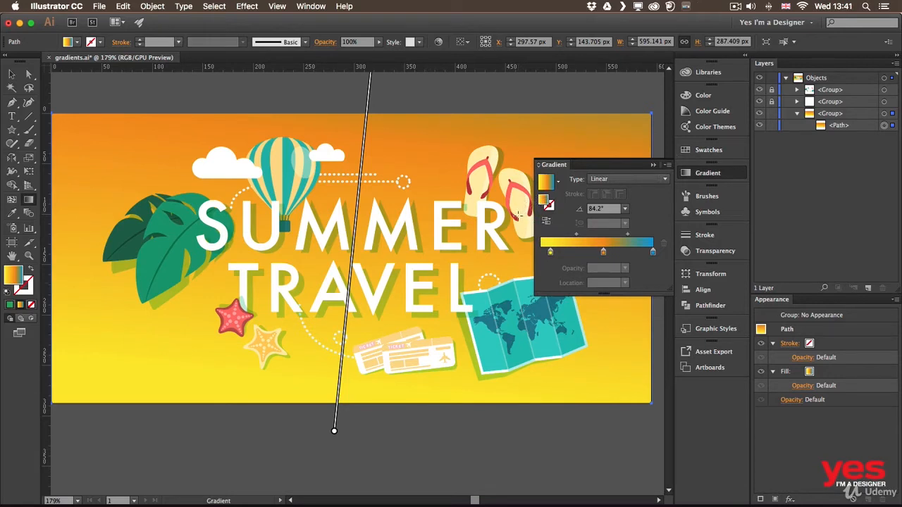
Draw a circle about 118 px in diameter over the leaves near the artboard's upper-left corner
key("v")
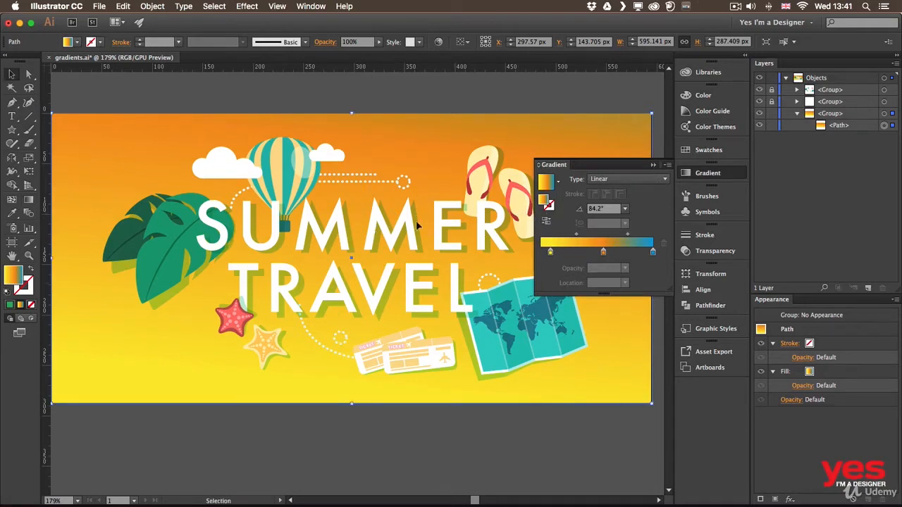
key("l")
left_click_drag(76, 146, 177, 265)
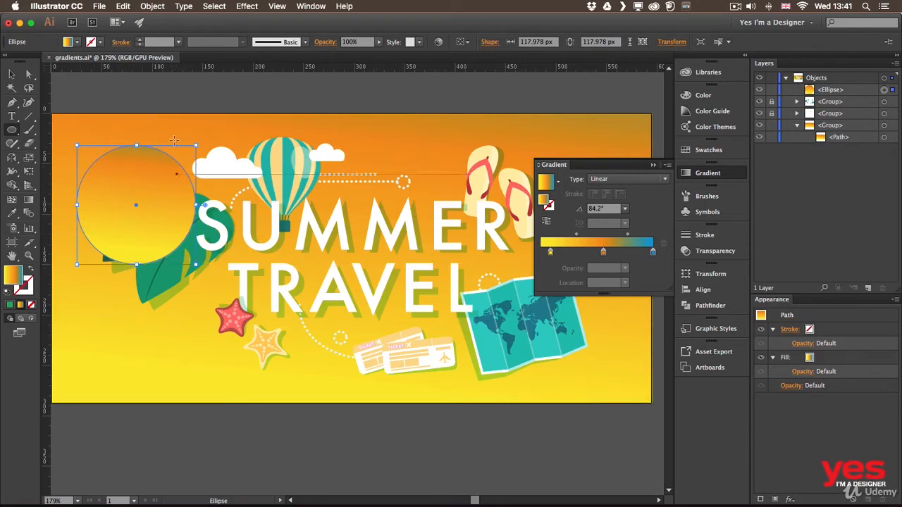
key("v")
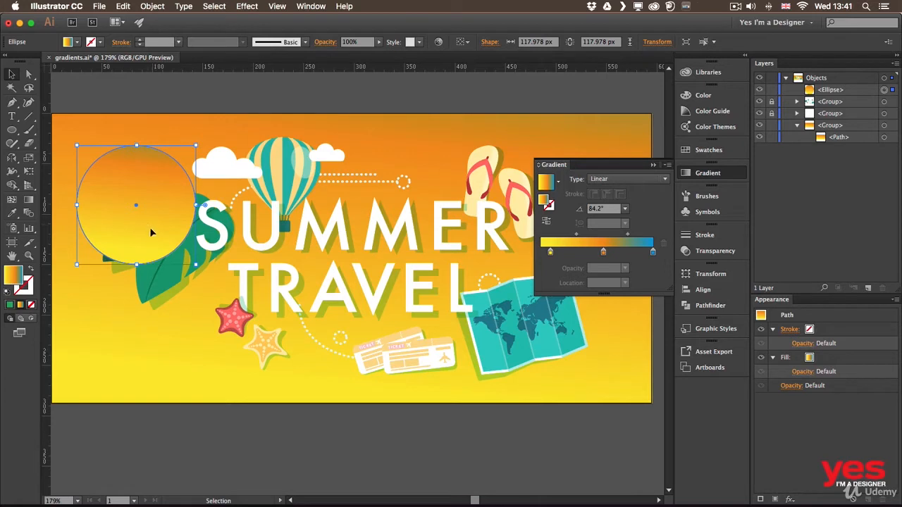
Swap the circle's fill and stroke so the gradient is on the stroke, and set the stroke weight to 20 pt
key("shift+x")
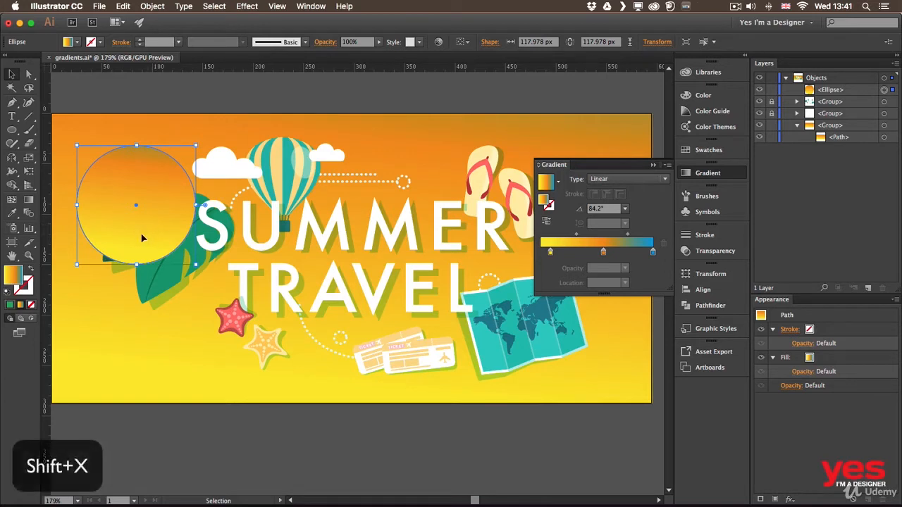
key("shift+x")
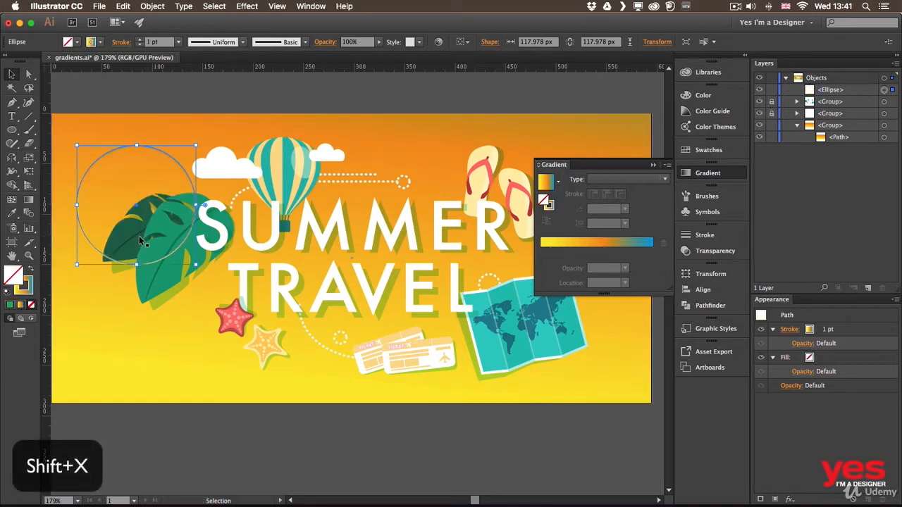
left_click(140, 39, "shift")
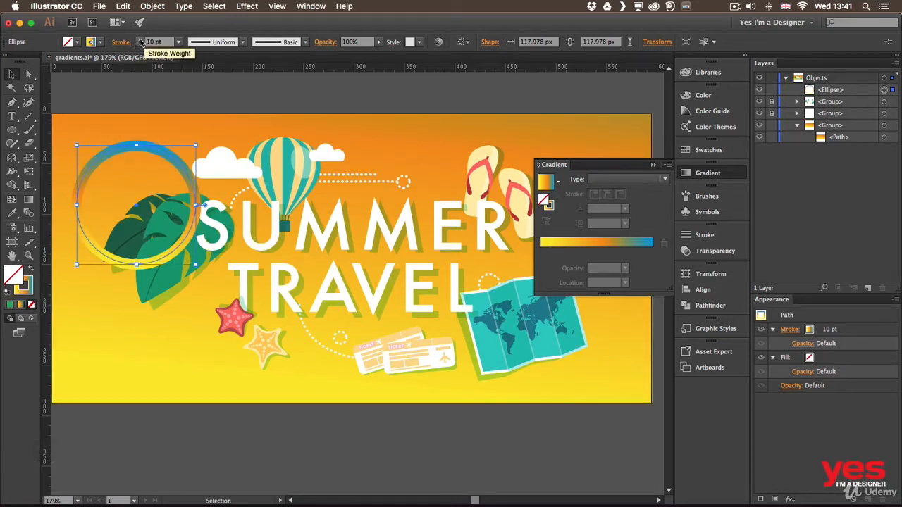
left_click(139, 40, "shift")
Move the gradient-stroked circle off the artwork onto the empty canvas beside the artboard's left edge
left_click_drag(169, 164, 194, 256)
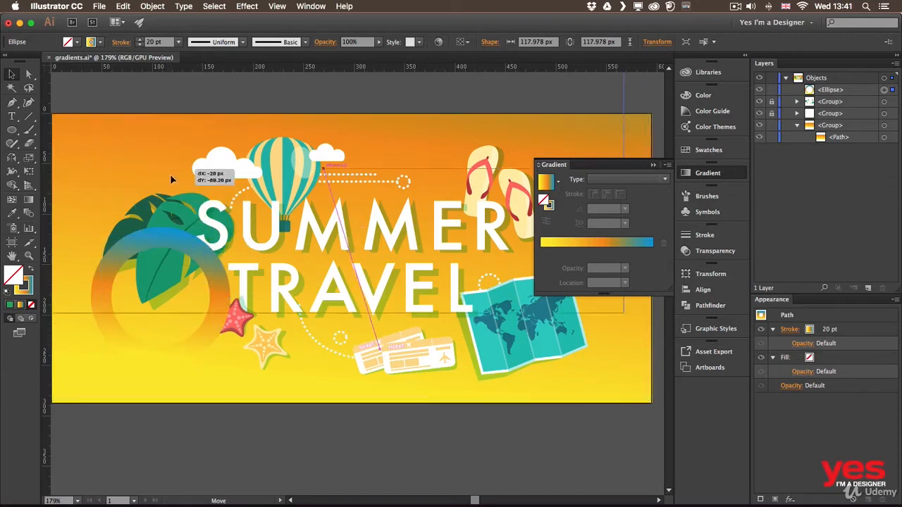
left_click(170, 174)
left_click(183, 246)
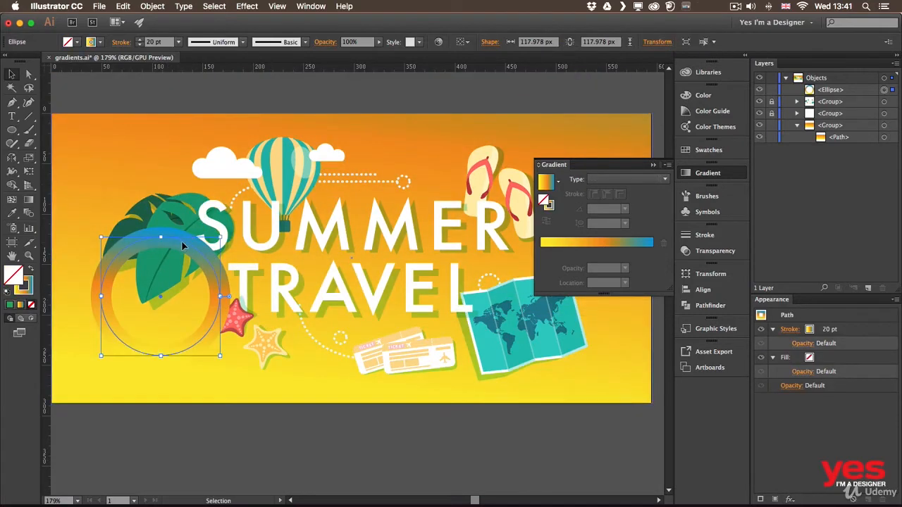
mouse_move(186, 246)
left_mouse_down()
mouse_move(368, 248)
mouse_move(174, 232)
mouse_move(164, 245)
left_mouse_up()
key("space")
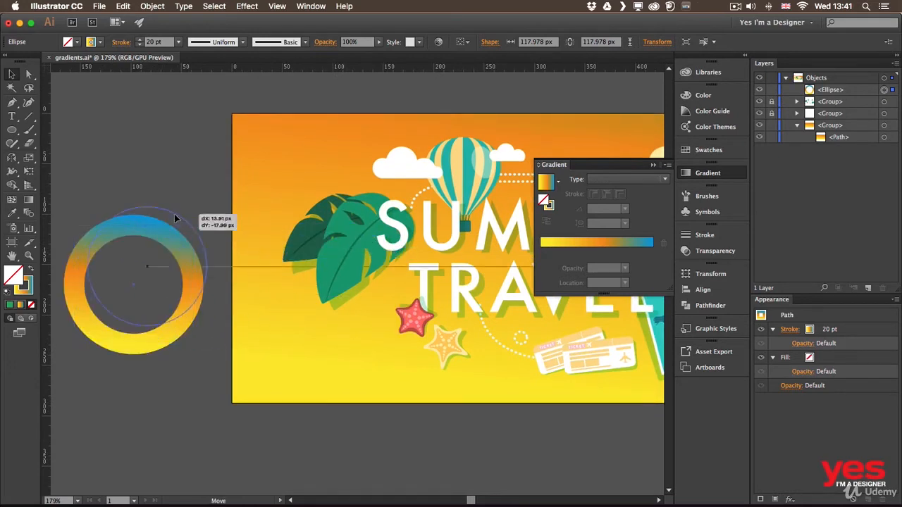
left_click_drag(186, 214, 415, 175)
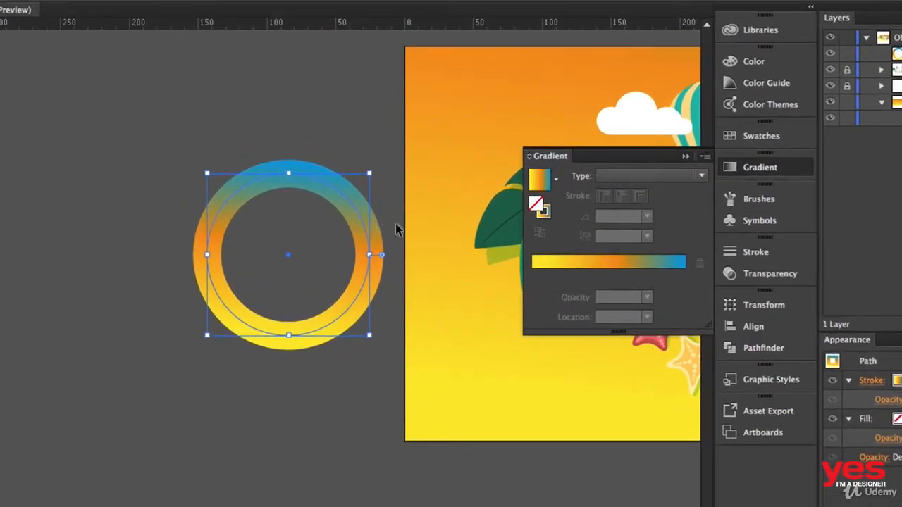
Target the circle's stroke gradient and try applying it along and across the stroke, ending with it within the stroke
left_click(546, 215)
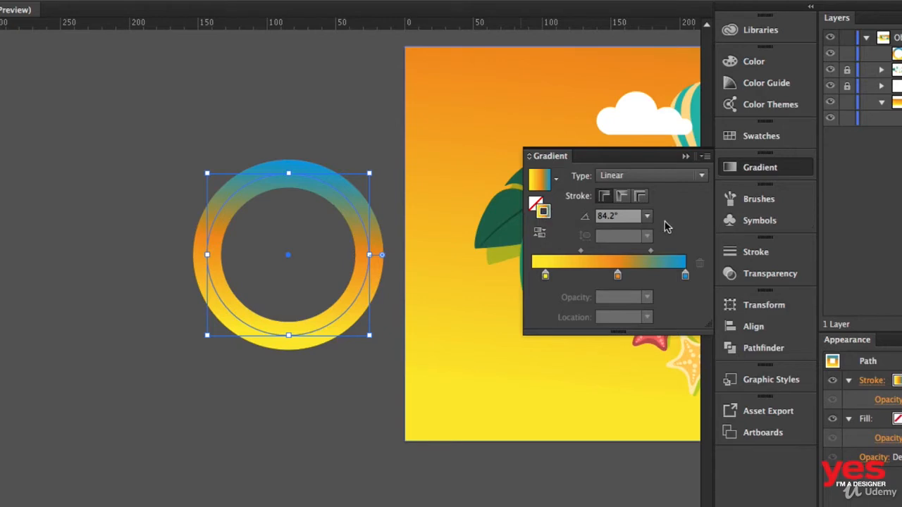
left_click(622, 196)
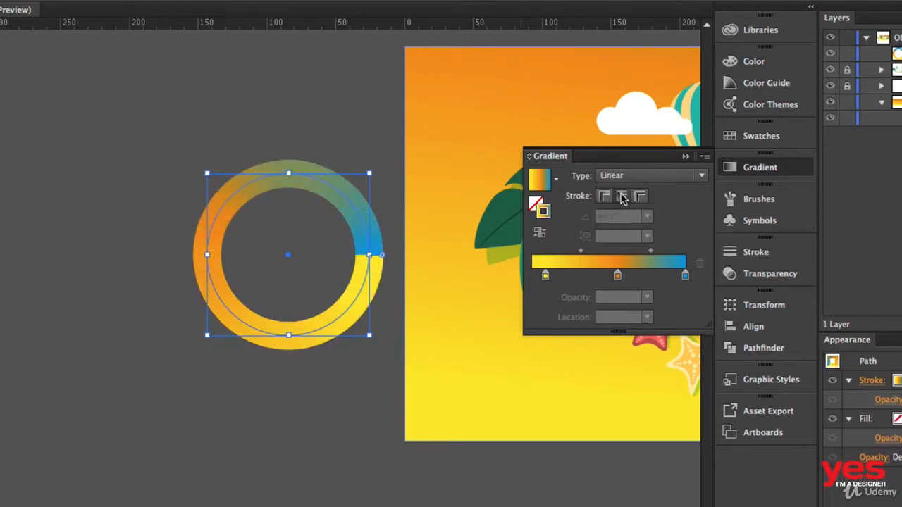
left_click(640, 197)
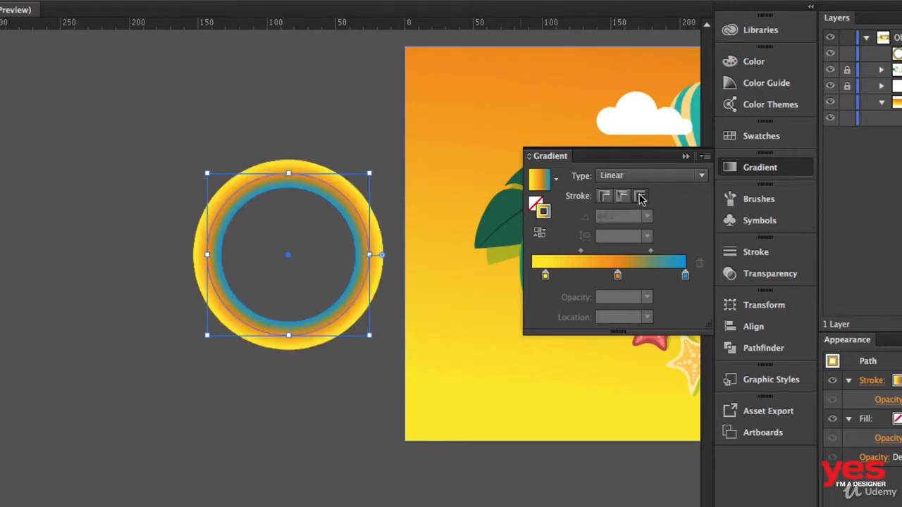
left_click(604, 198)
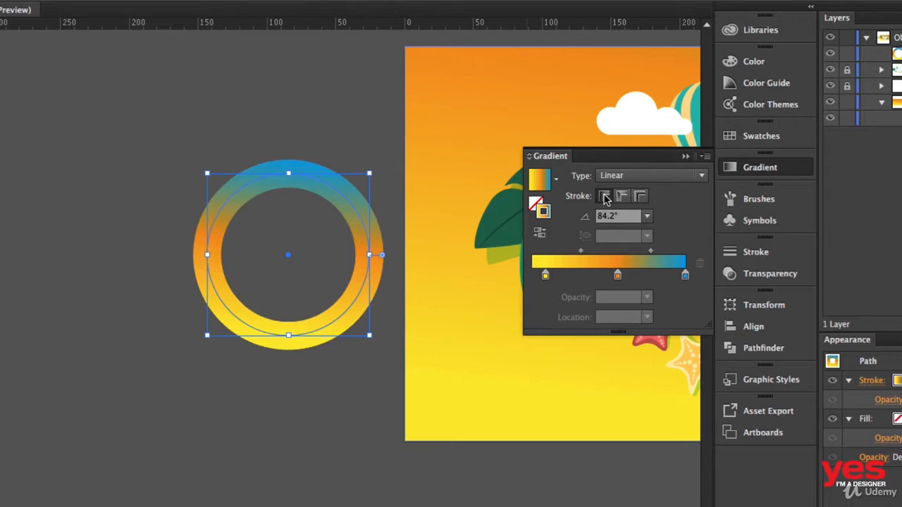
Set the stroke gradient's angle to 90° after trying 135°, and apply the gradient along the stroke
key("g")
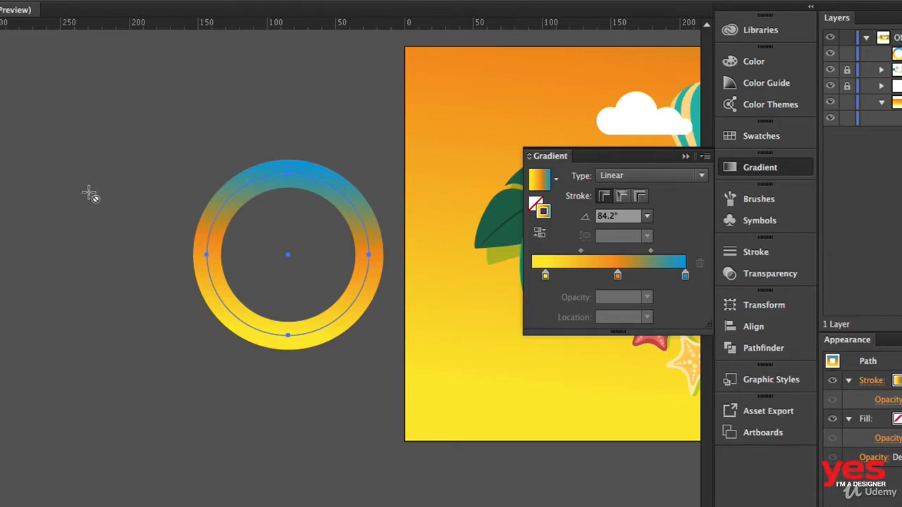
left_click(646, 216)
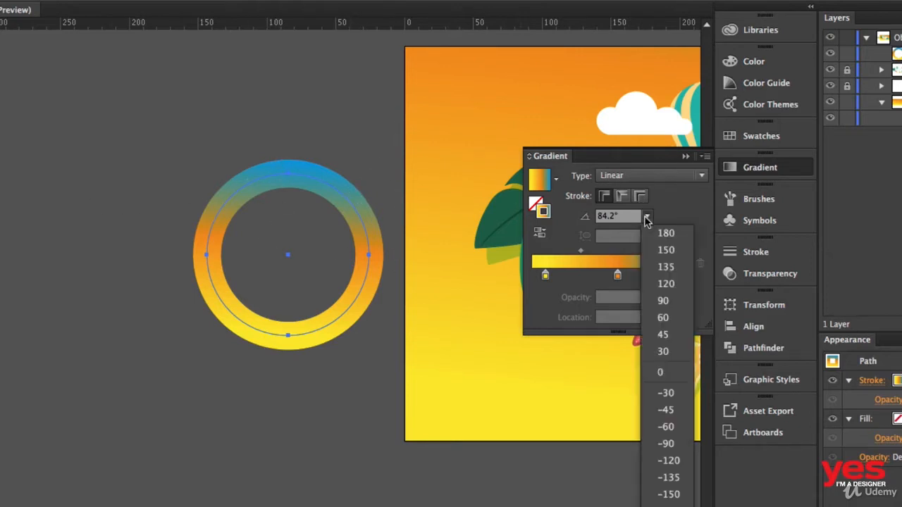
left_click(666, 267)
left_click(647, 216)
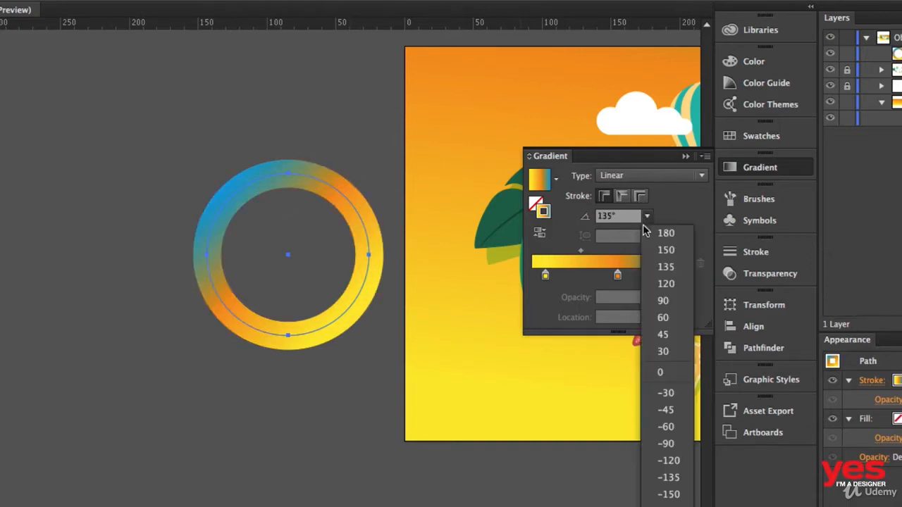
left_click(667, 303)
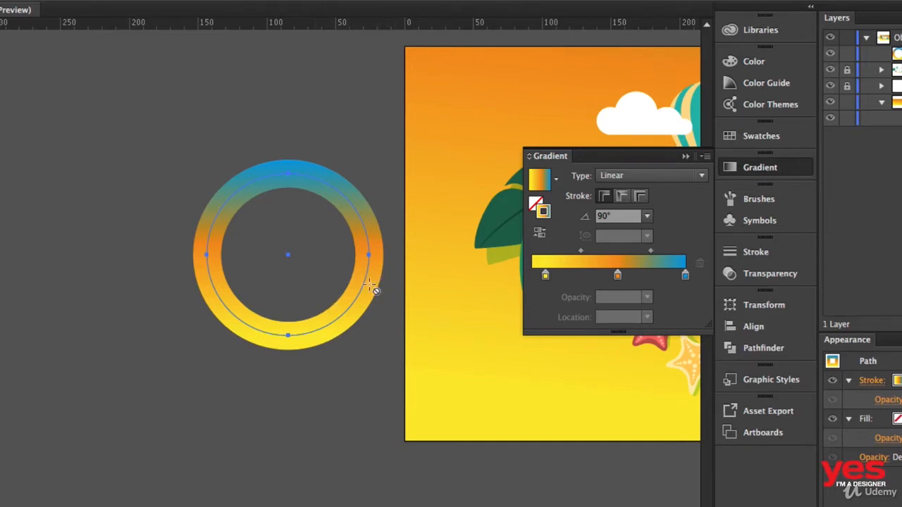
left_click(621, 201)
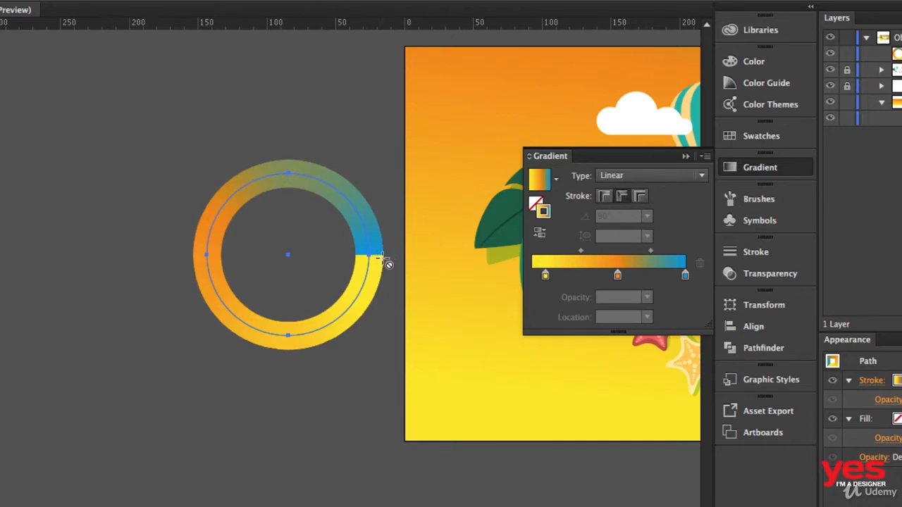
Try applying the circle's gradient across and within its stroke, ending with it along the stroke
left_click(640, 199)
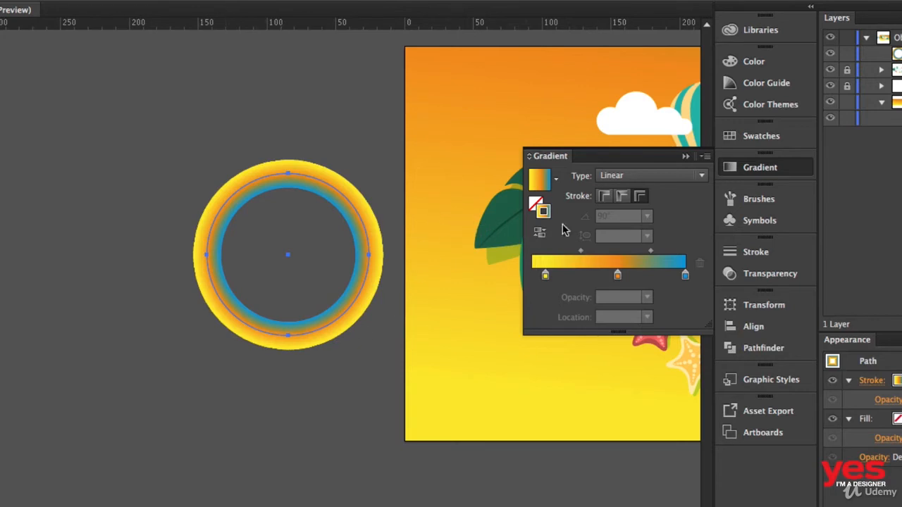
left_click(598, 198)
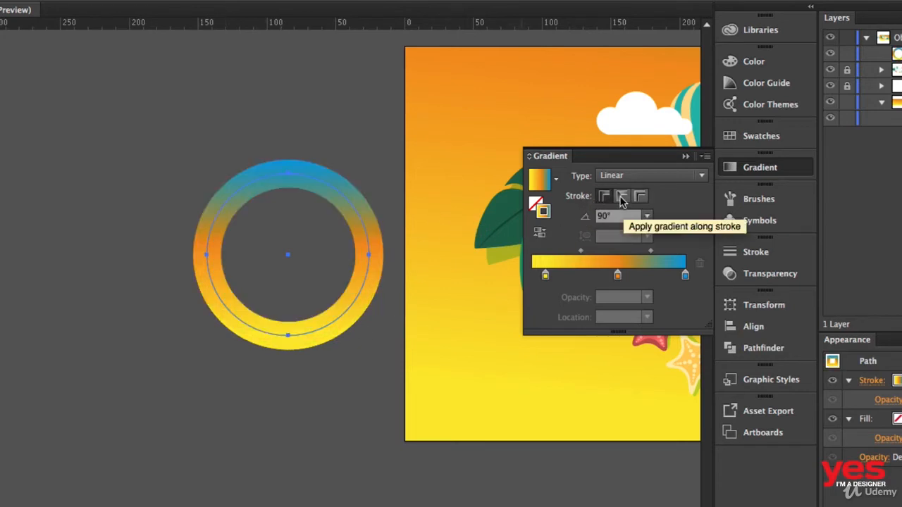
left_click(621, 196)
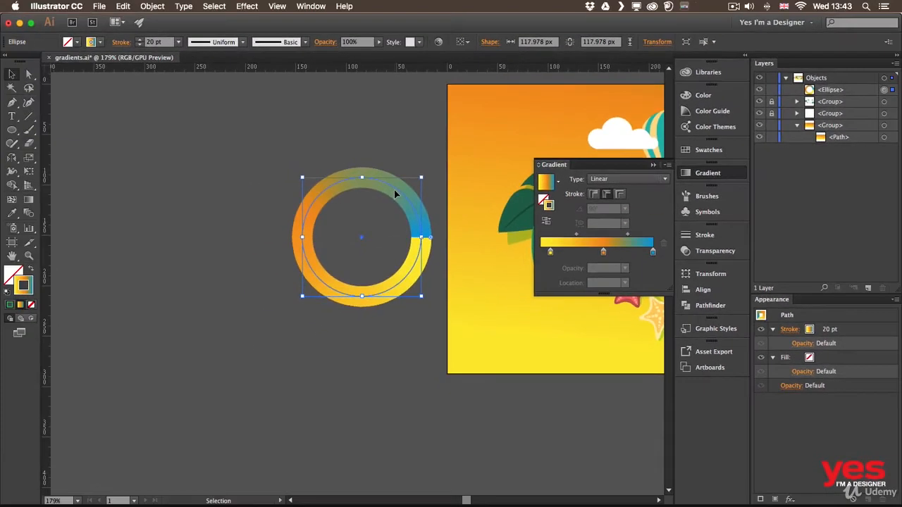
Duplicate the gradient-stroked circle twice and arrange the three rings in a horizontal row beside the artboard
left_click_drag(340, 199, 129, 185)
left_click_drag(244, 183, 382, 185)
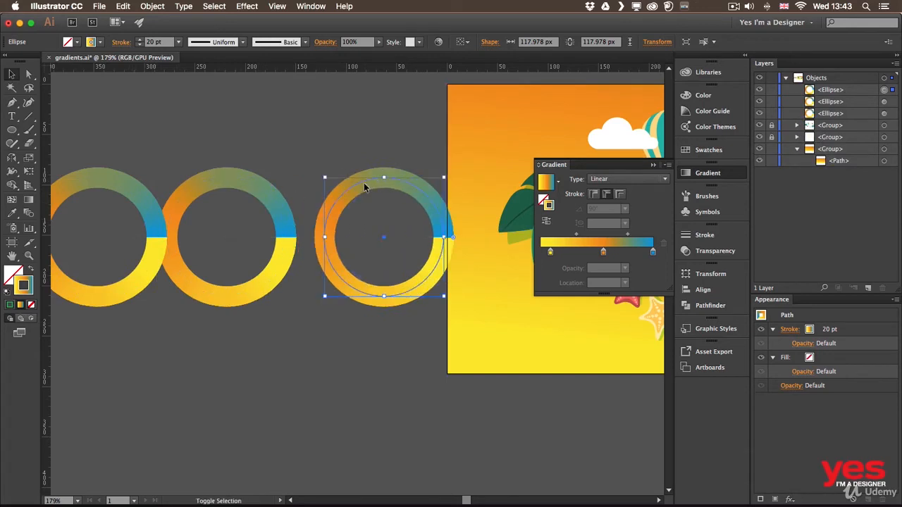
left_click(261, 189)
left_click_drag(265, 140, 337, 148)
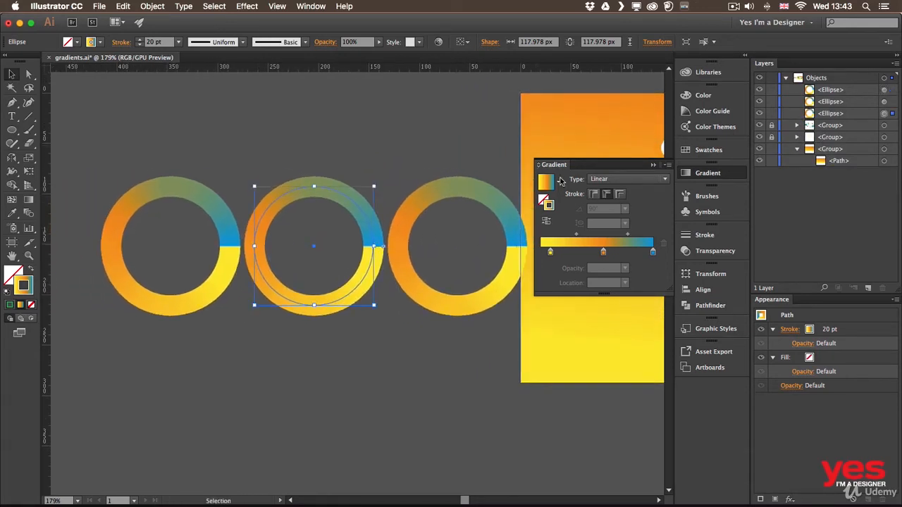
Apply the gradient within the stroke on the leftmost ring and across the stroke on the rightmost ring
left_click(181, 274)
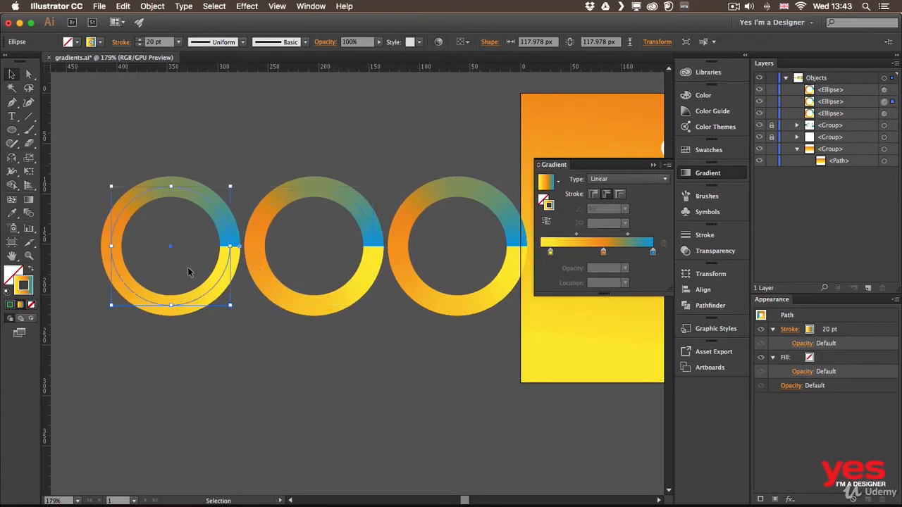
left_click(594, 195)
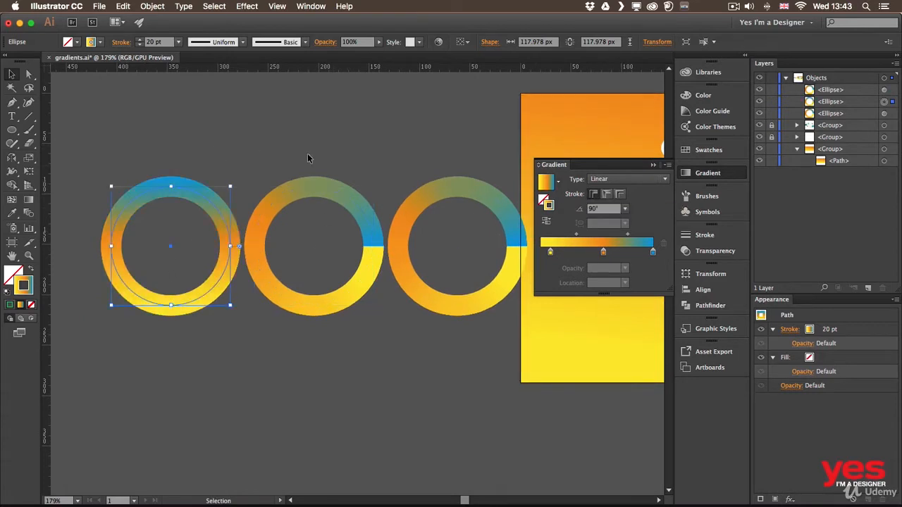
left_click(370, 215)
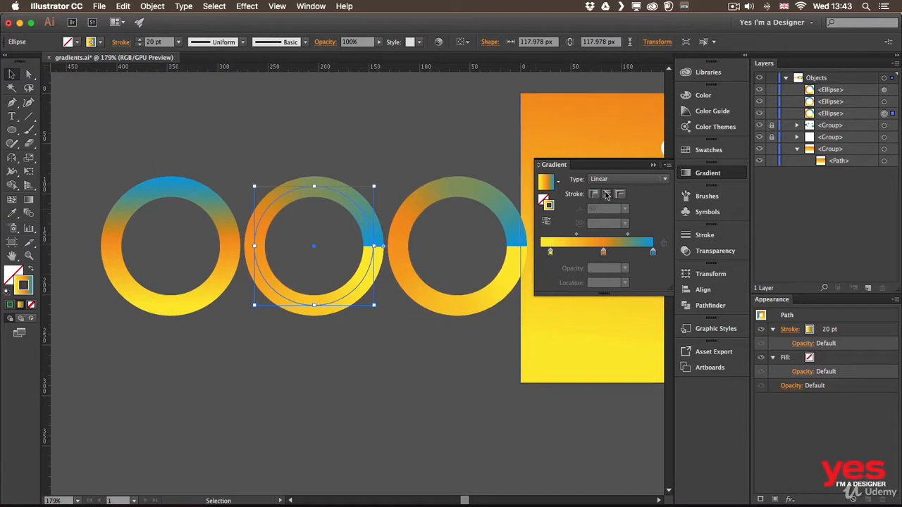
left_click(501, 270)
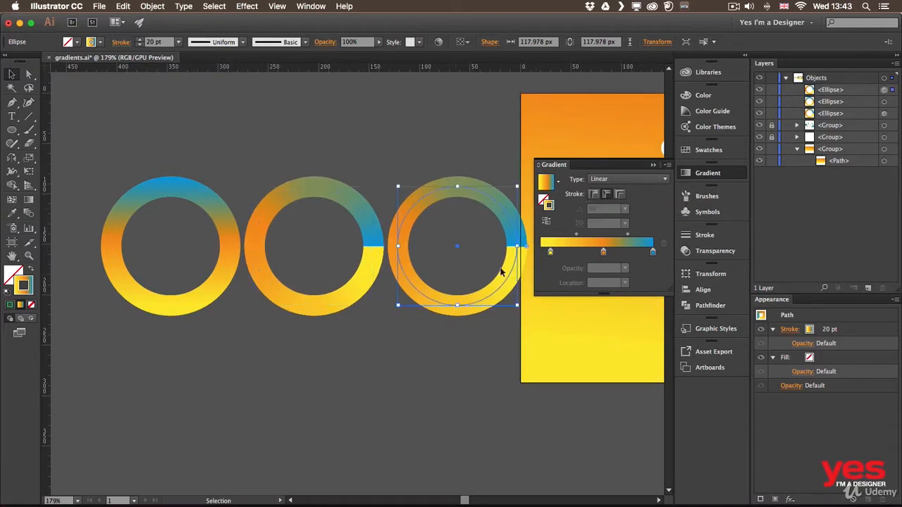
left_click(620, 195)
left_click(175, 128)
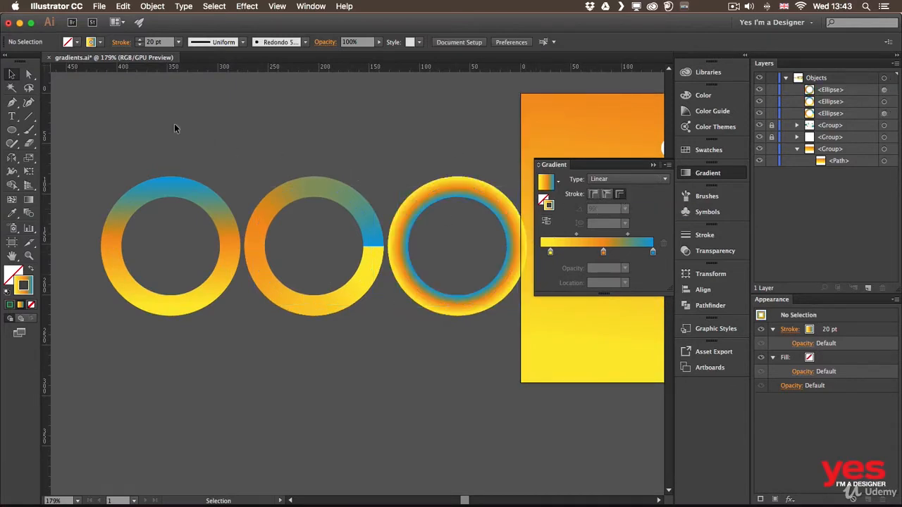
Select all three rings and increase their stroke weight to 40 pt
left_click_drag(377, 323, 415, 320)
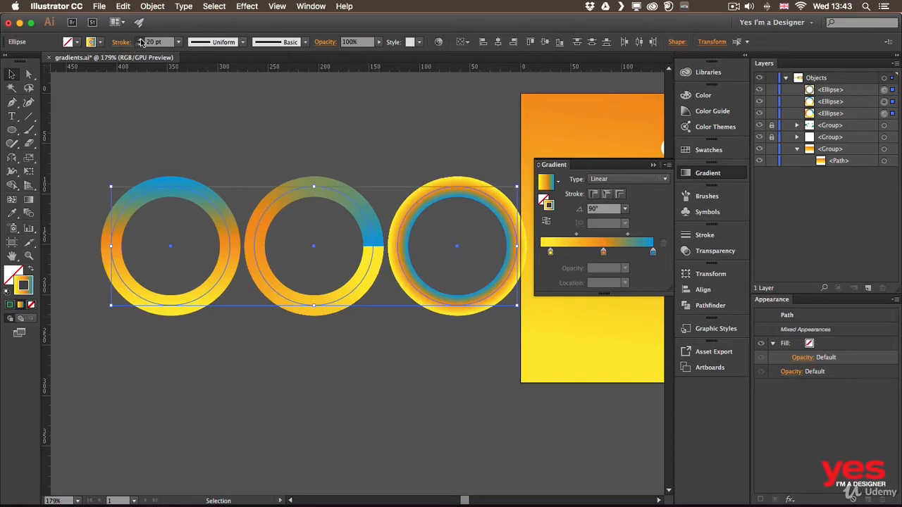
left_click(141, 40, "shift")
left_click(140, 39, "shift")
left_click(245, 132)
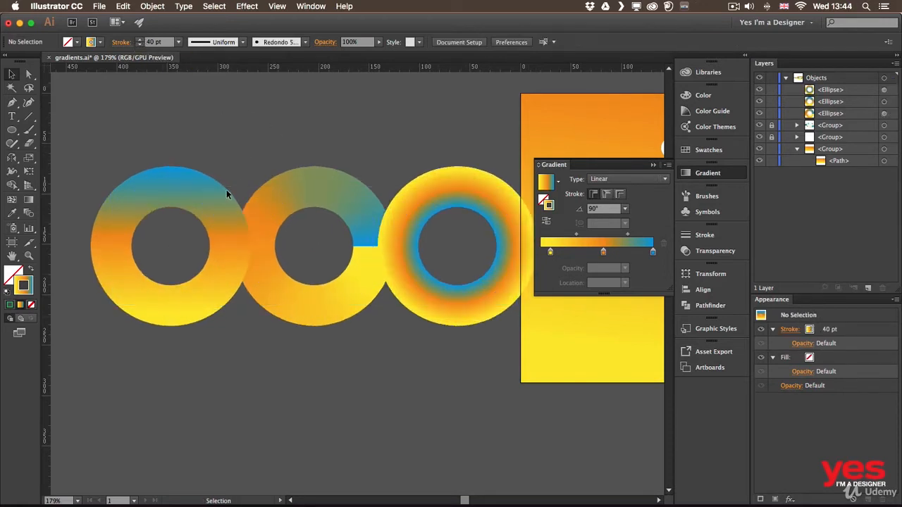
Nudge the leftmost ring away from the middle one in two large increments
left_click(171, 206)
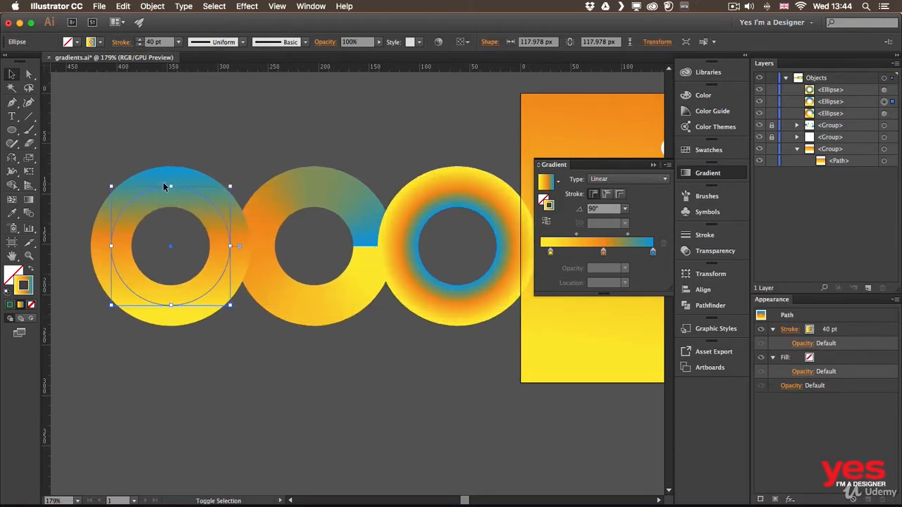
key("shift+Left")
key("shift+Left")
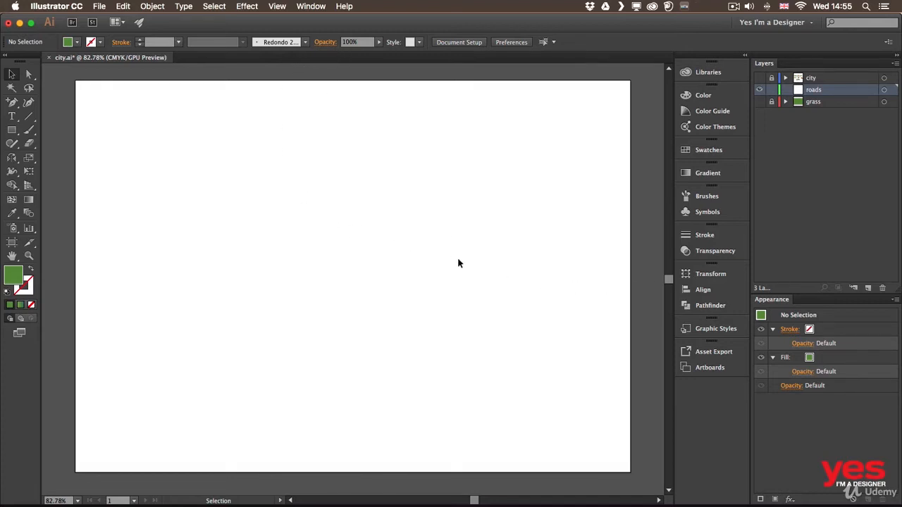
Draw a rectangle about 81 × 97 mm on the roads layer of city.ai and fill it with bright blue
left_click(11, 130)
left_click_drag(205, 191, 313, 318)
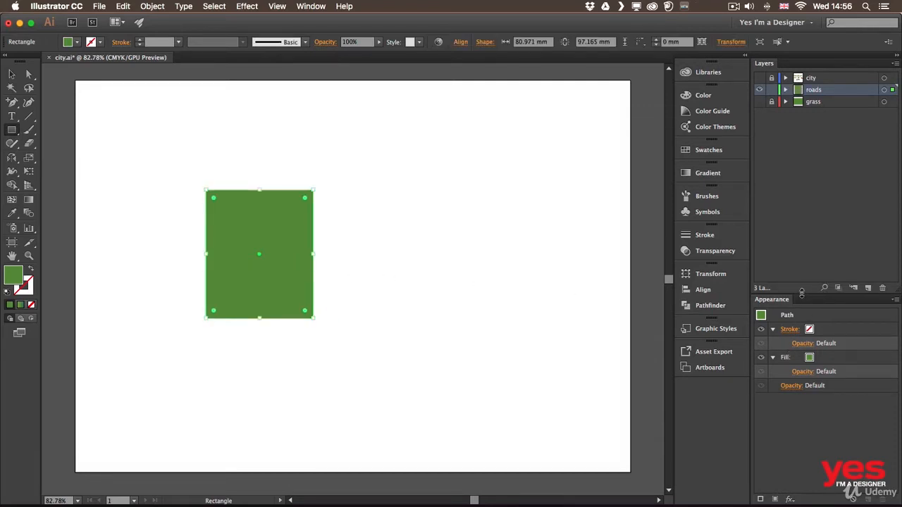
left_click_drag(801, 293, 801, 203)
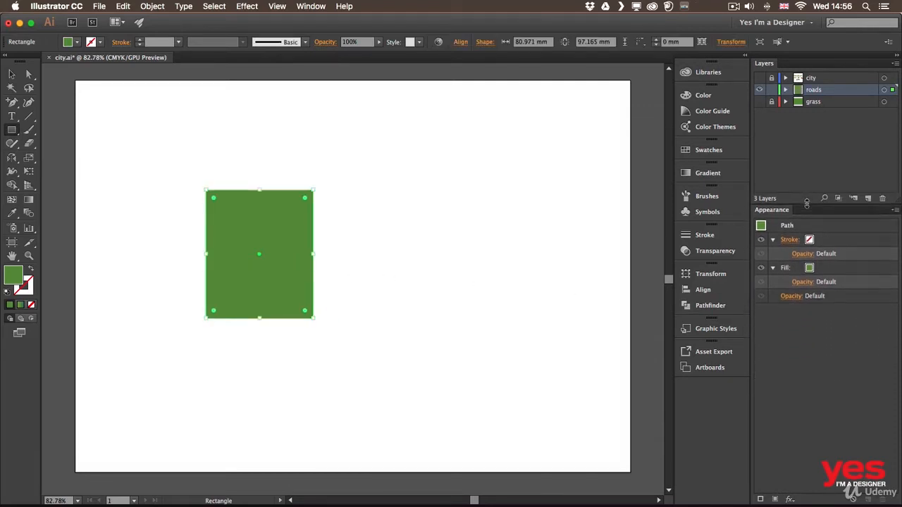
left_click(808, 271)
left_click(815, 268)
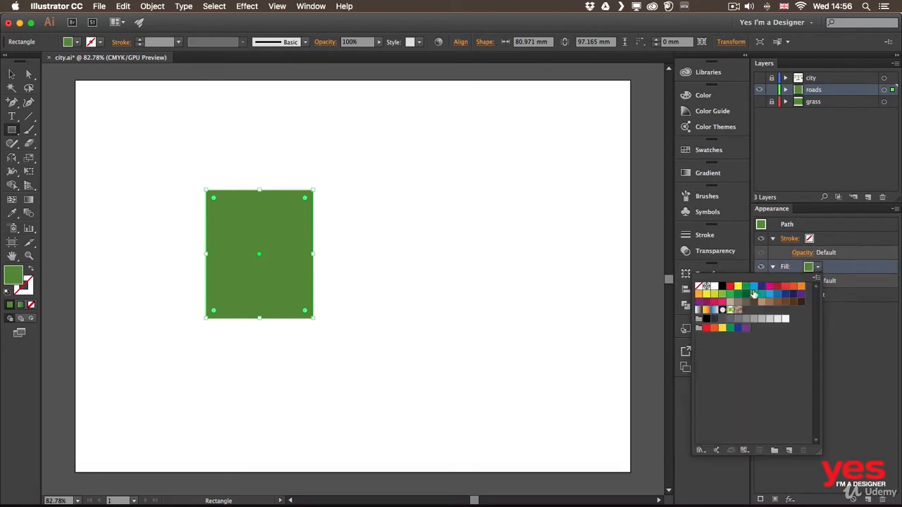
left_click(754, 288)
Give the blue rectangle a red stroke from the swatches
left_click(811, 240)
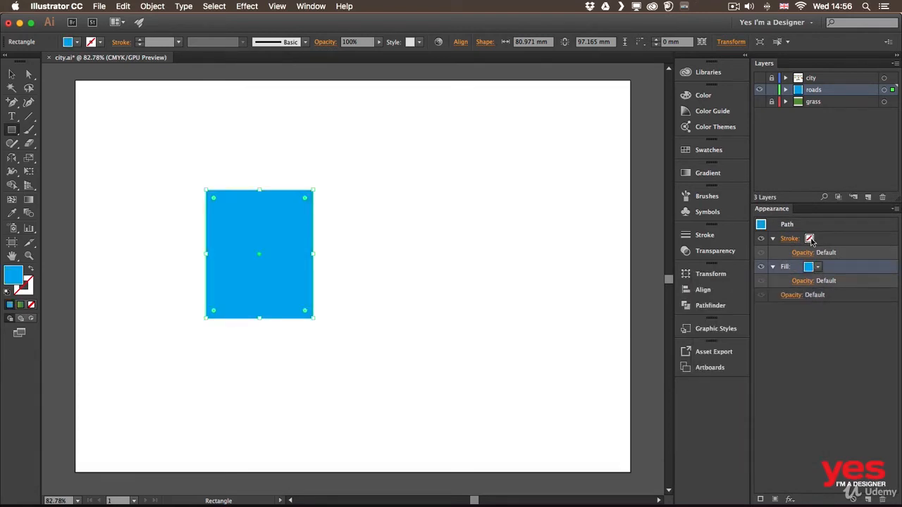
left_click(810, 239)
left_click(815, 241)
left_click(785, 259)
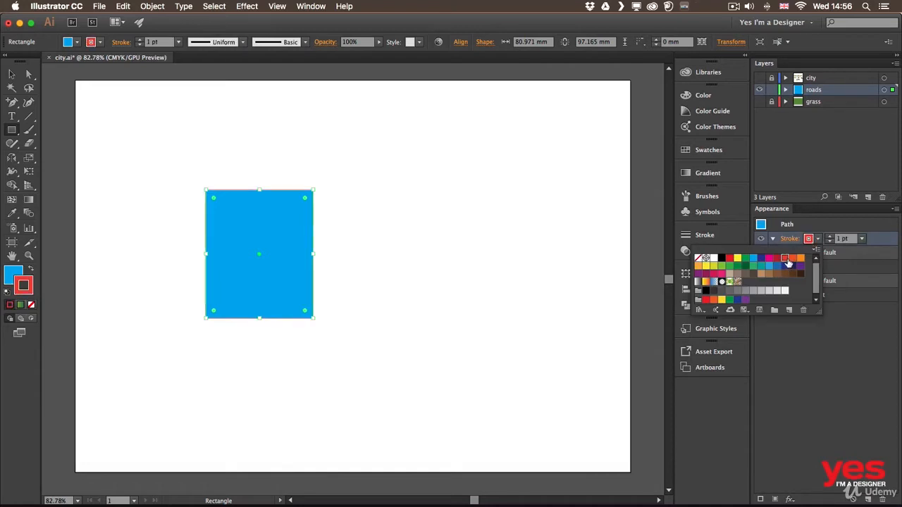
Increase the weight of the rectangle's red stroke to 10 pt
left_click(833, 239)
left_click(829, 236)
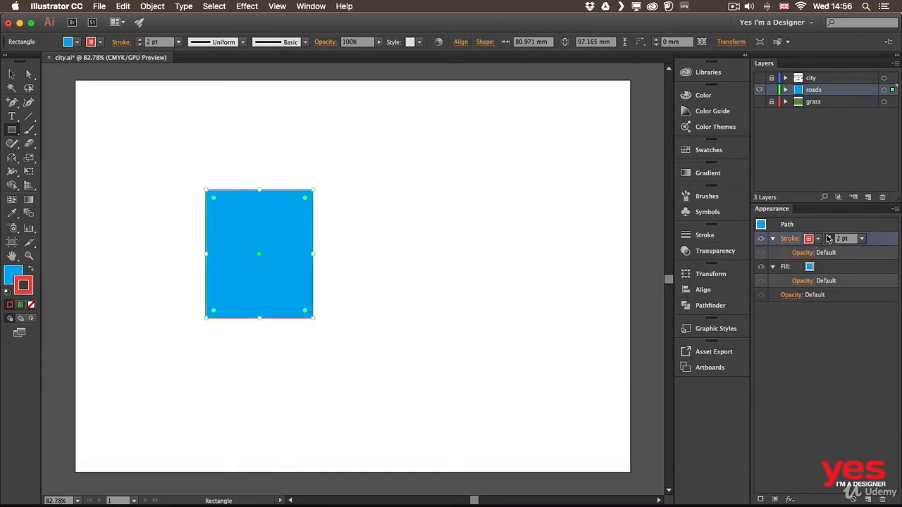
left_click(828, 236)
left_click(828, 236)
left_click(829, 236)
left_click(829, 236)
left_click(828, 236)
left_click(829, 236)
left_click(829, 236)
left_click(829, 236)
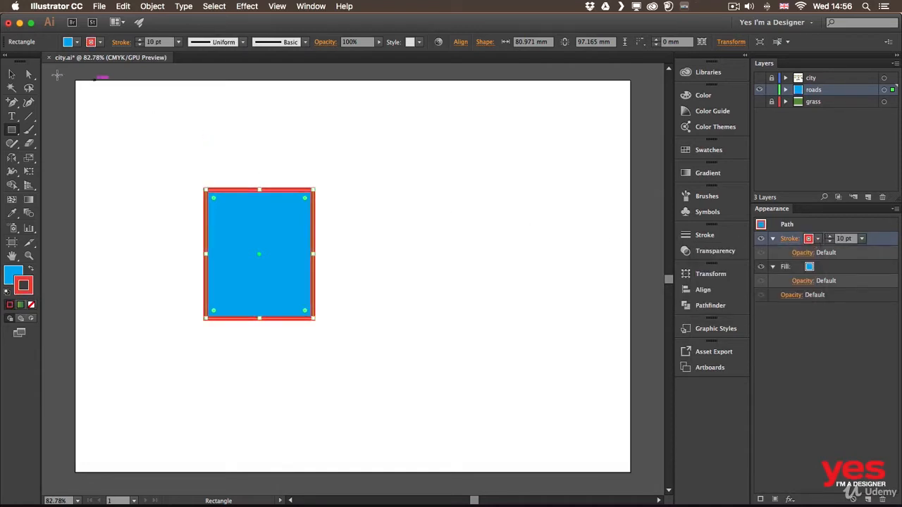
Move the rectangle across the artboard to near its right edge
left_click(12, 73)
left_click_drag(230, 210, 537, 243)
left_click_drag(610, 243, 601, 242)
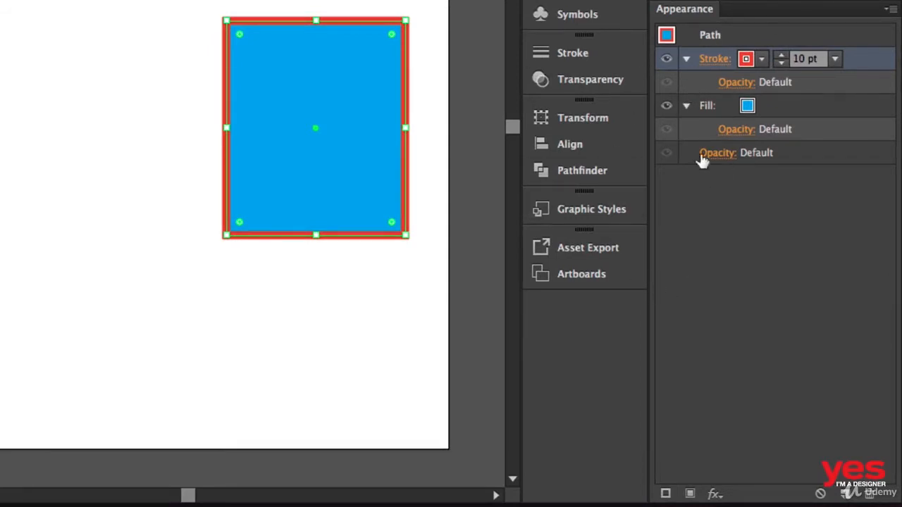
Add a second stroke to the rectangle and color the upper one yellow
left_click(669, 495)
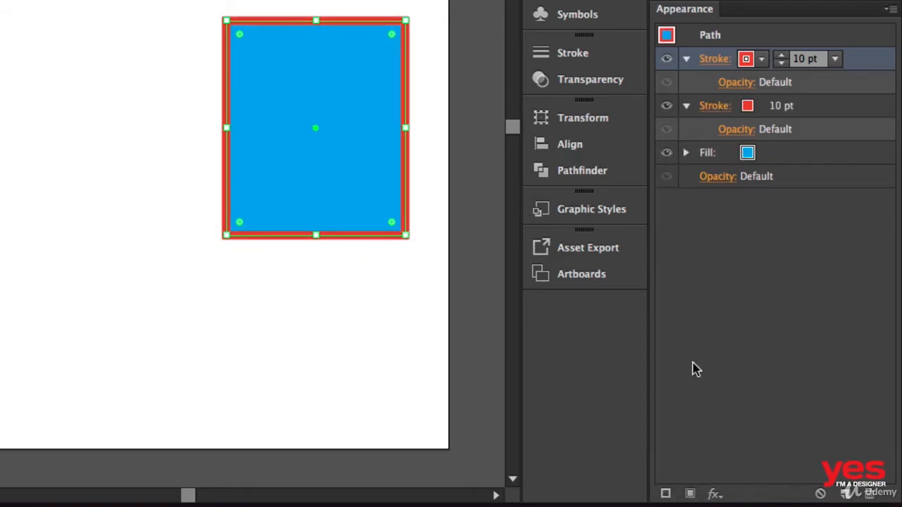
left_click(747, 60)
left_click(628, 92)
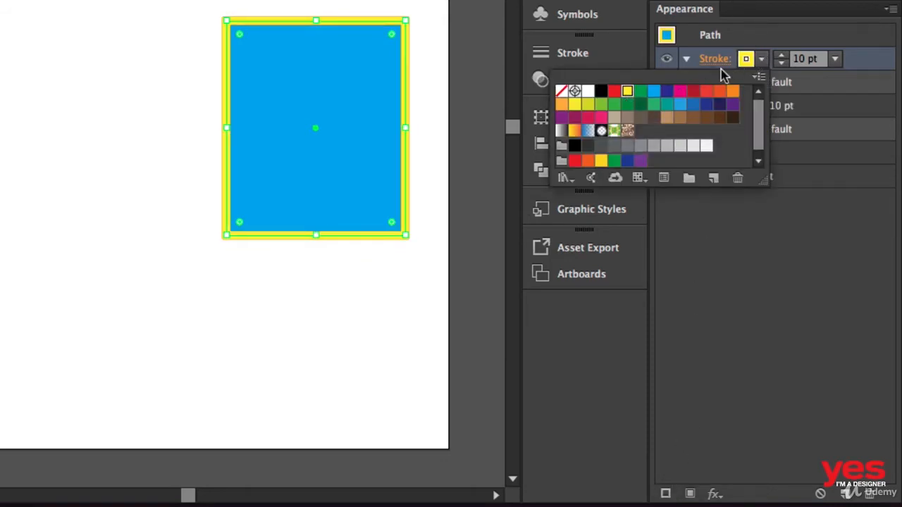
Increase the weight of the yellow stroke to 19 pt
left_click(781, 56)
left_click(781, 56)
left_click(780, 56)
left_click(781, 56)
left_click(780, 55)
left_click(781, 56)
left_click(780, 56)
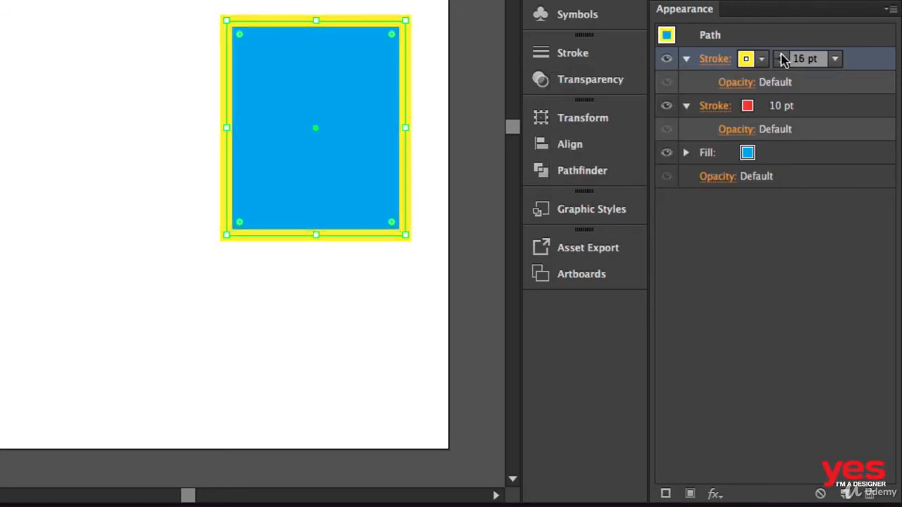
left_click(781, 55)
left_click(781, 56)
left_click(780, 55)
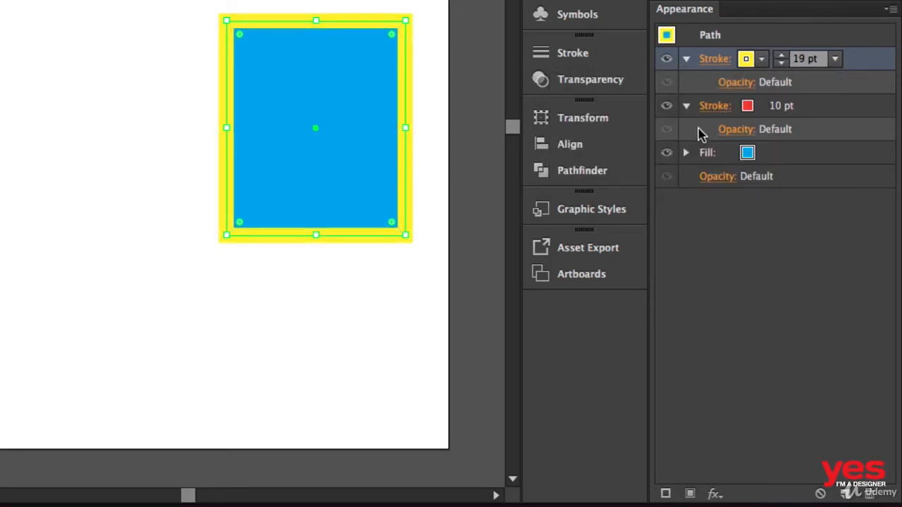
Recolor the 19 pt stroke light green after trying blue
left_click(746, 59)
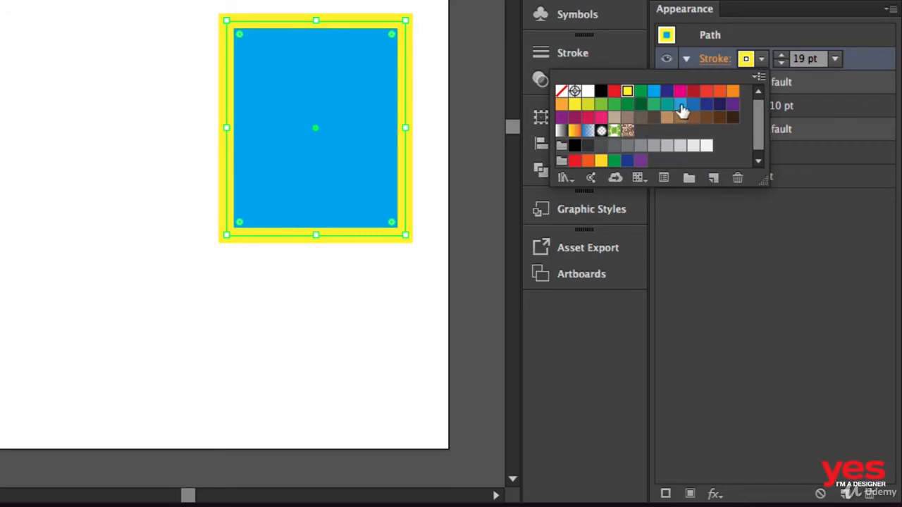
left_click(680, 105)
left_click(595, 106)
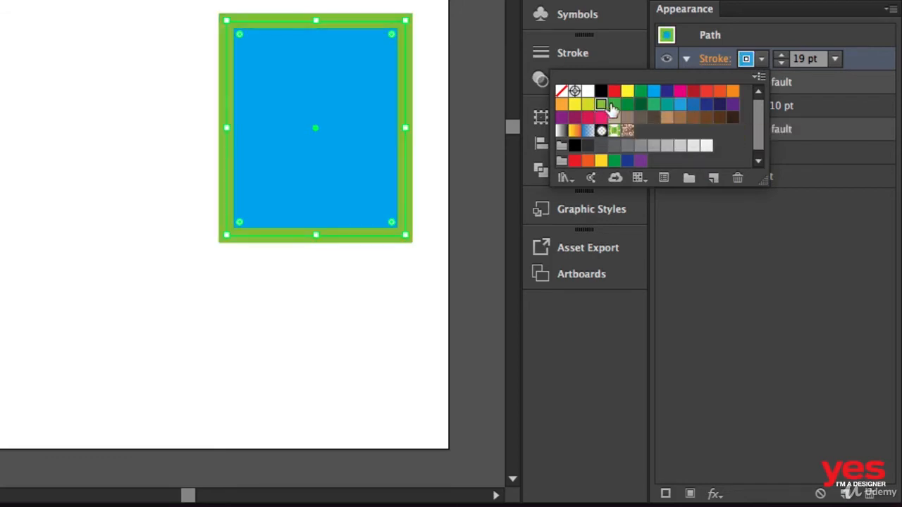
left_click(747, 236)
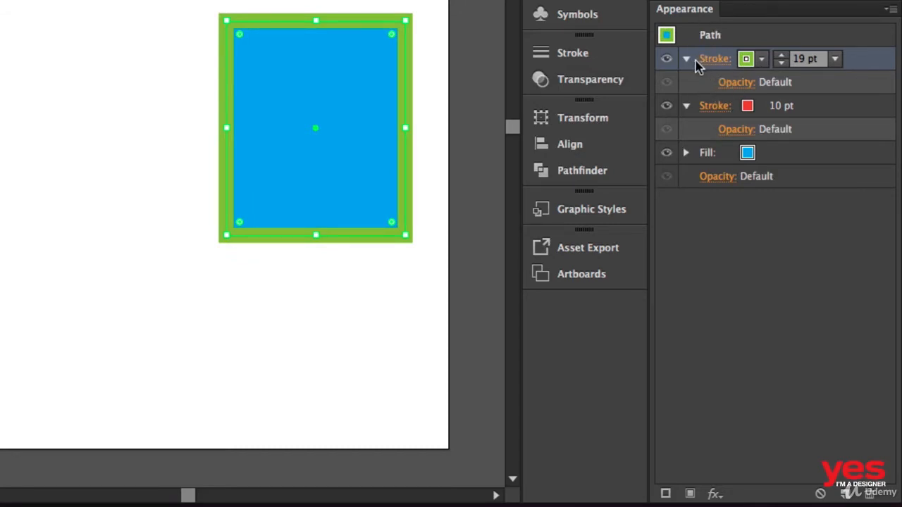
Reorder the green stroke beneath the red one and increase its weight to 26 pt
mouse_move(867, 63)
left_mouse_down()
mouse_move(843, 119)
mouse_move(828, 117)
mouse_move(825, 81)
mouse_move(793, 141)
left_mouse_up()
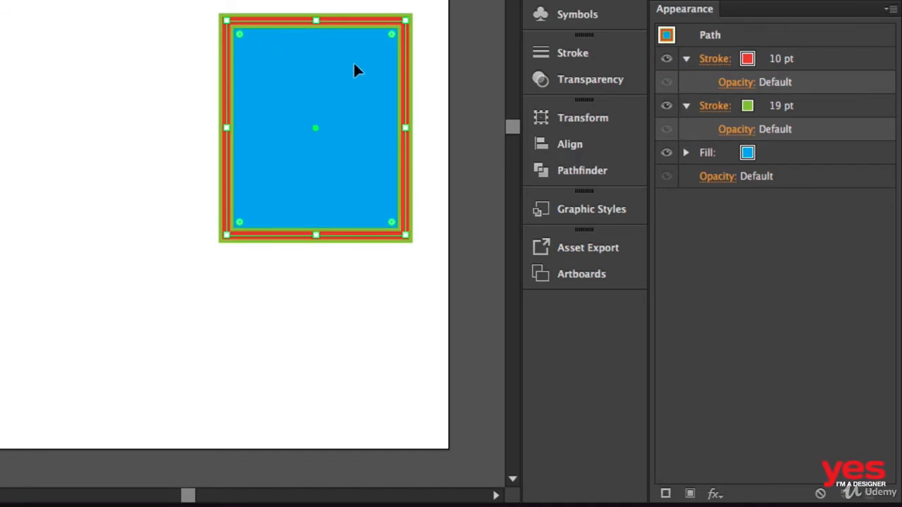
left_click(766, 113)
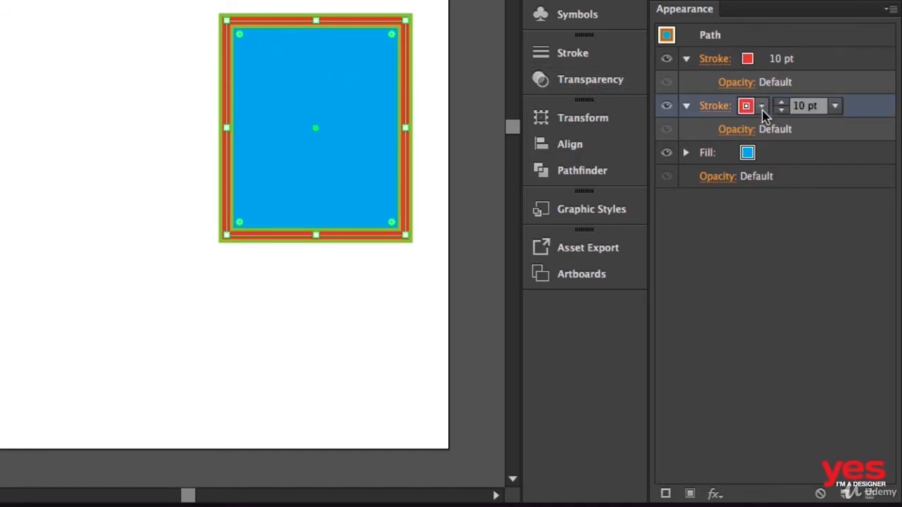
left_click(781, 102)
left_click(780, 102)
left_click(781, 102)
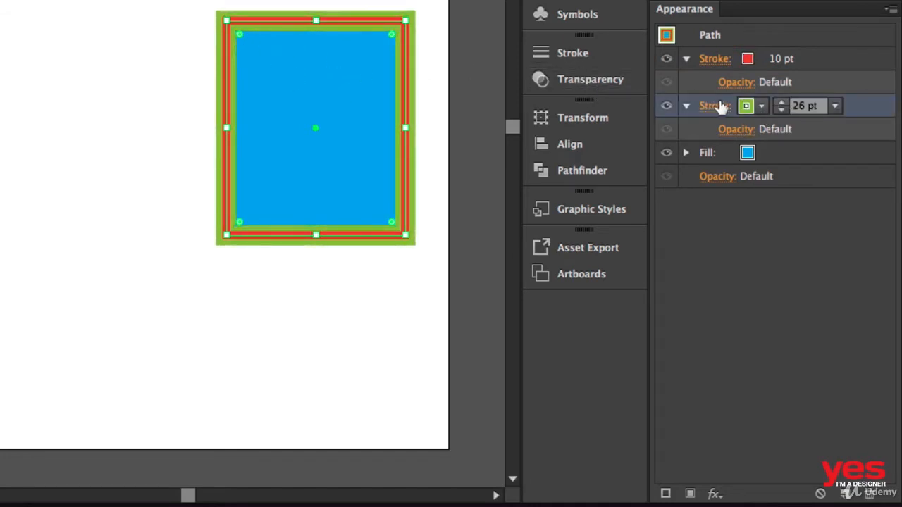
Recolor the 26 pt stroke black and deselect the rectangle
left_click(761, 105)
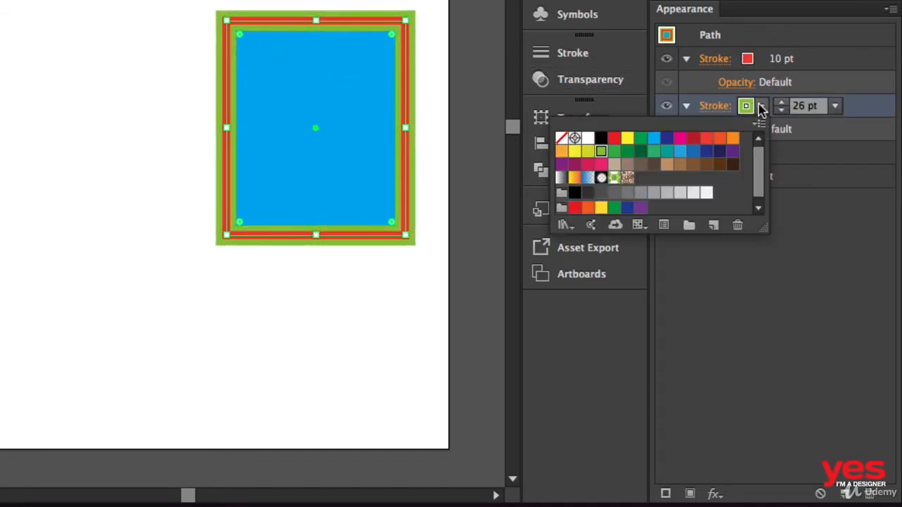
left_click(600, 140)
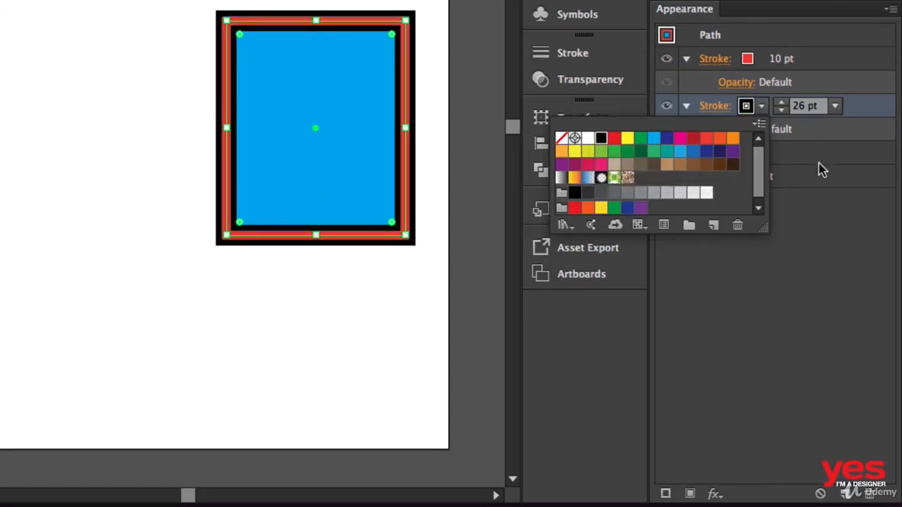
left_click(812, 252)
left_click(458, 121)
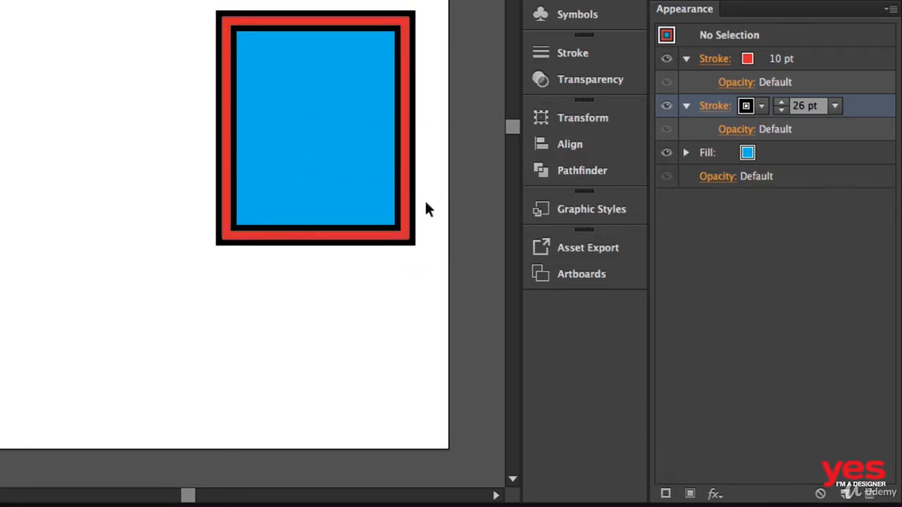
Add a third stroke to the rectangle and recolor the upper of the two black 26 pt strokes white
left_click(360, 149)
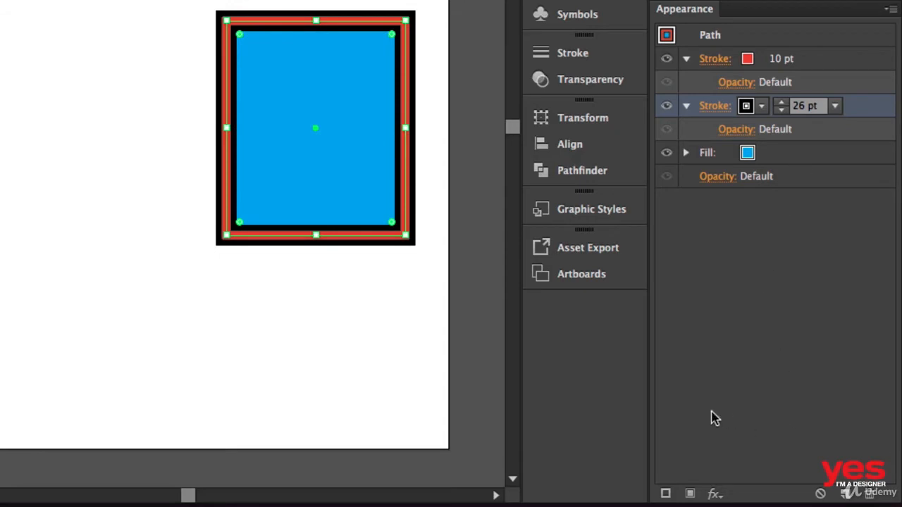
left_click(666, 493)
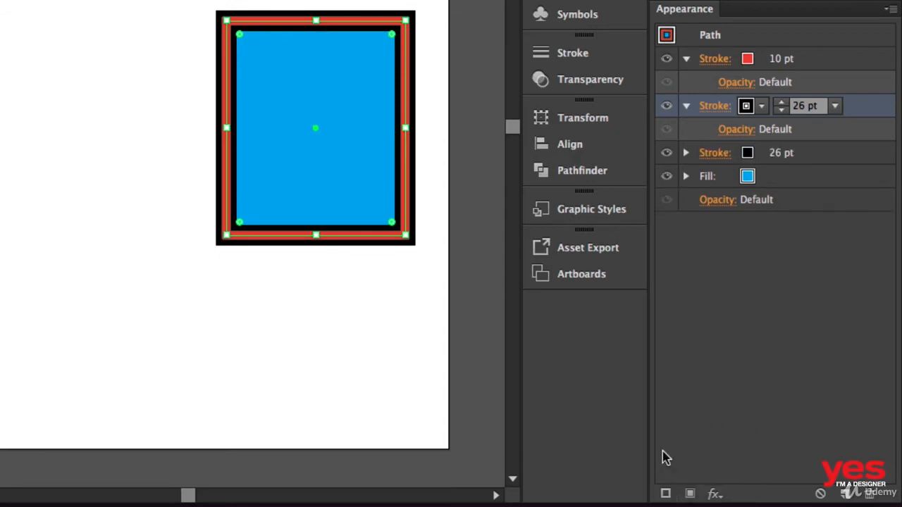
left_click(761, 107)
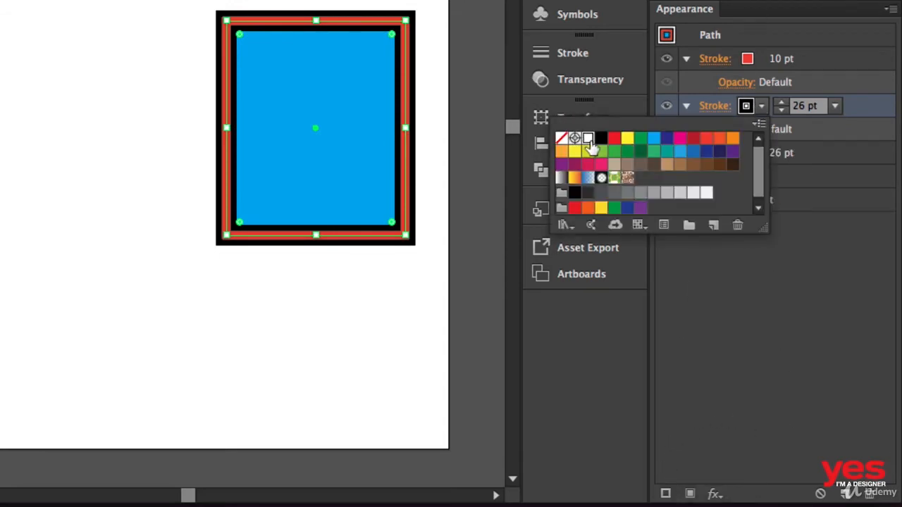
left_click(589, 139)
Reduce the white stroke's weight to 16 pt and deselect the rectangle
left_click(781, 110)
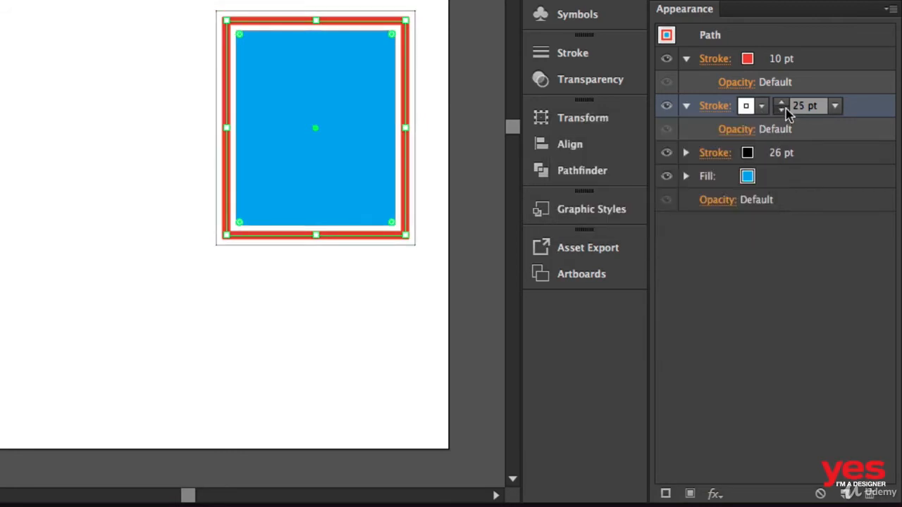
left_click(780, 111)
left_click(780, 111)
left_click(781, 111)
left_click(781, 110)
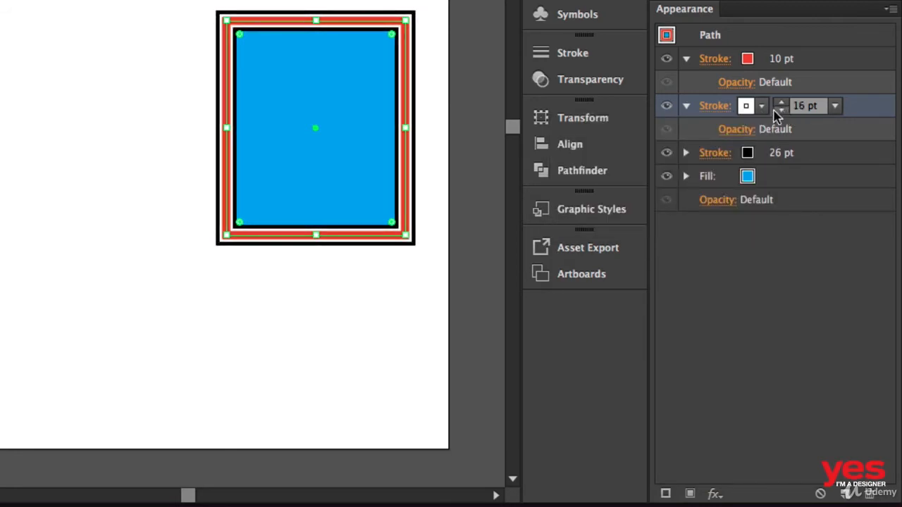
left_click(438, 102)
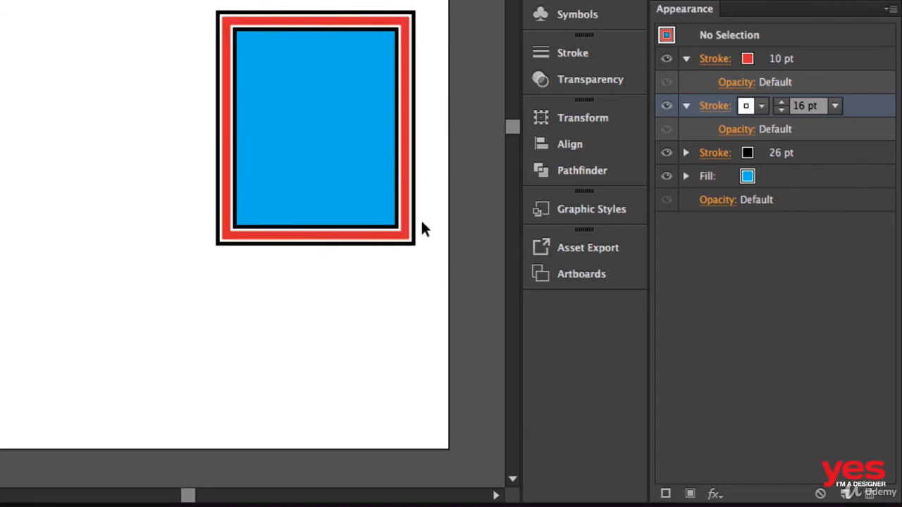
Add a second fill above the rectangle's blue fill and give it the white-to-black gradient swatch
left_click(263, 182)
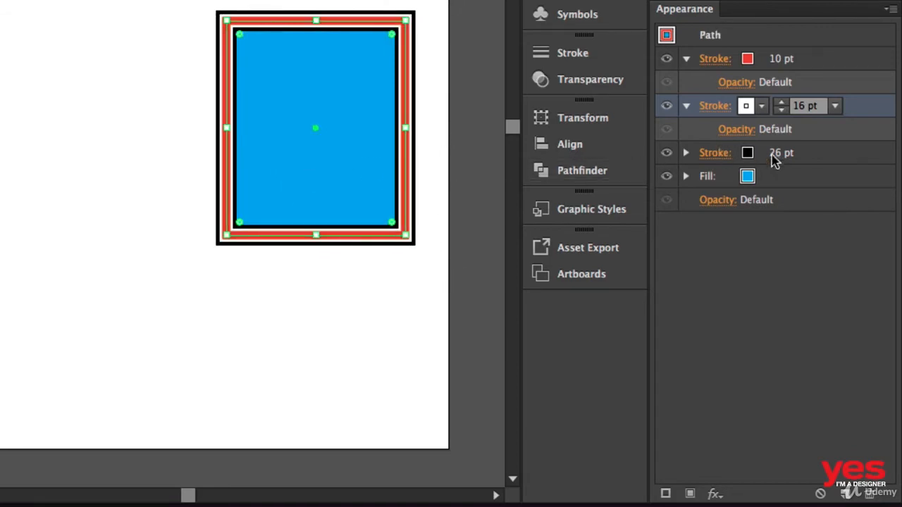
left_click(799, 179)
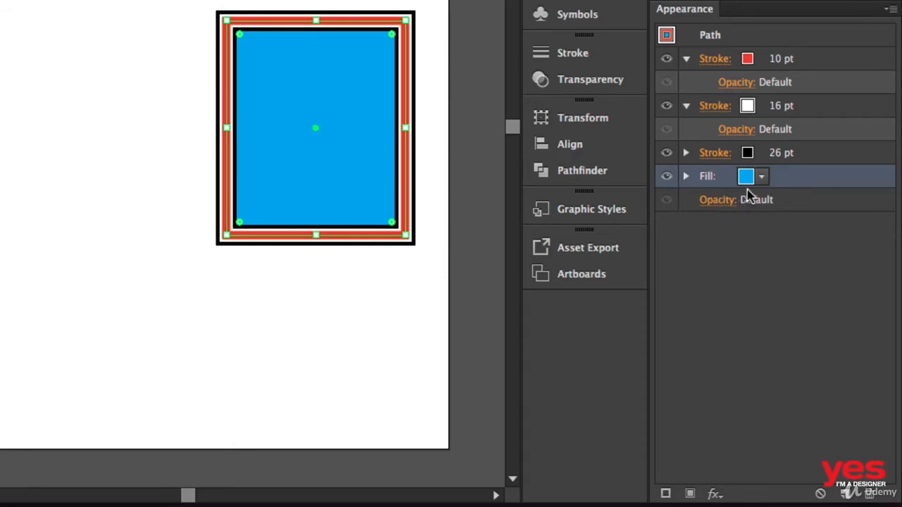
left_click(690, 496)
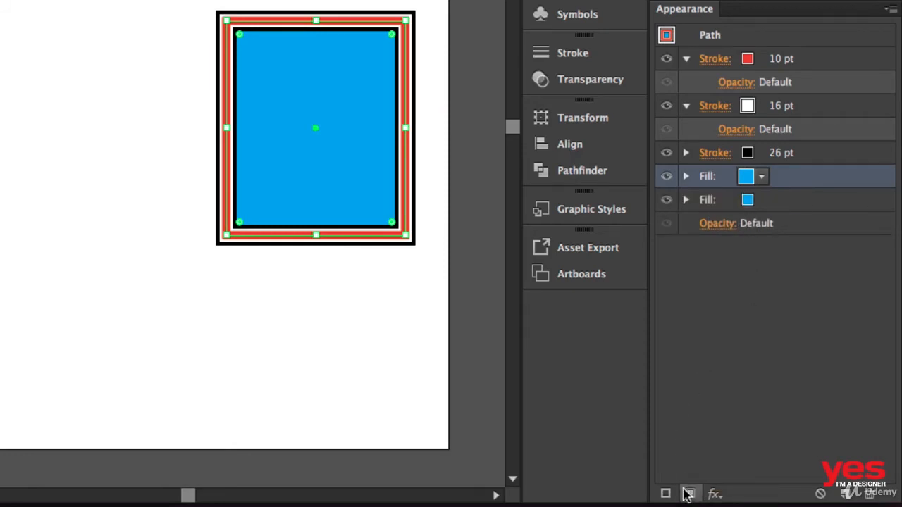
left_click(762, 176)
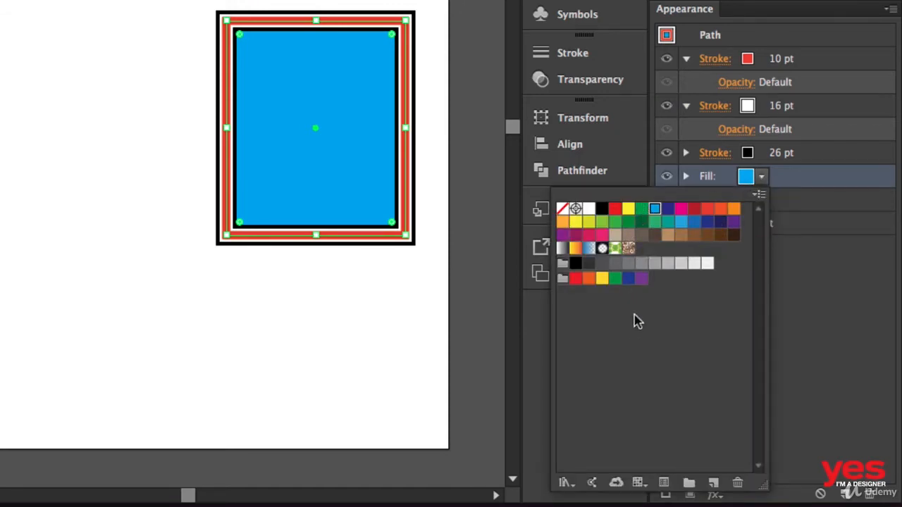
left_click(561, 249)
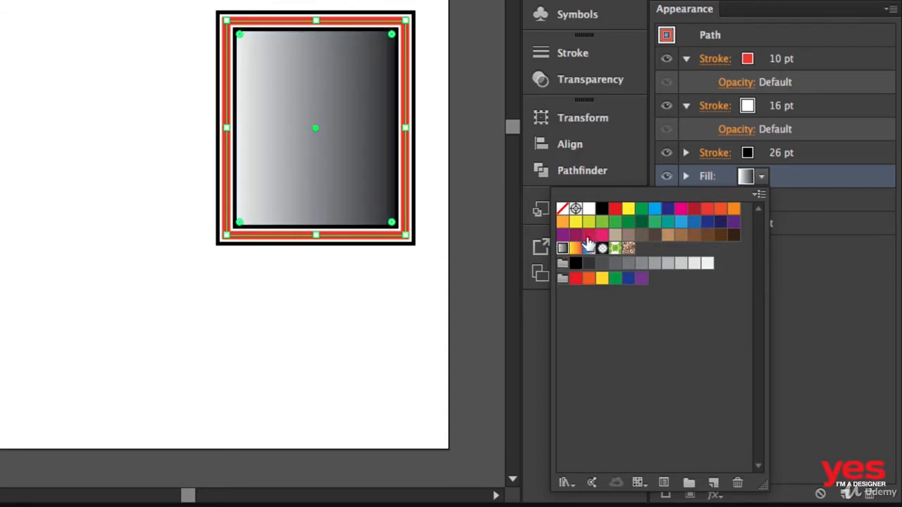
left_click(807, 280)
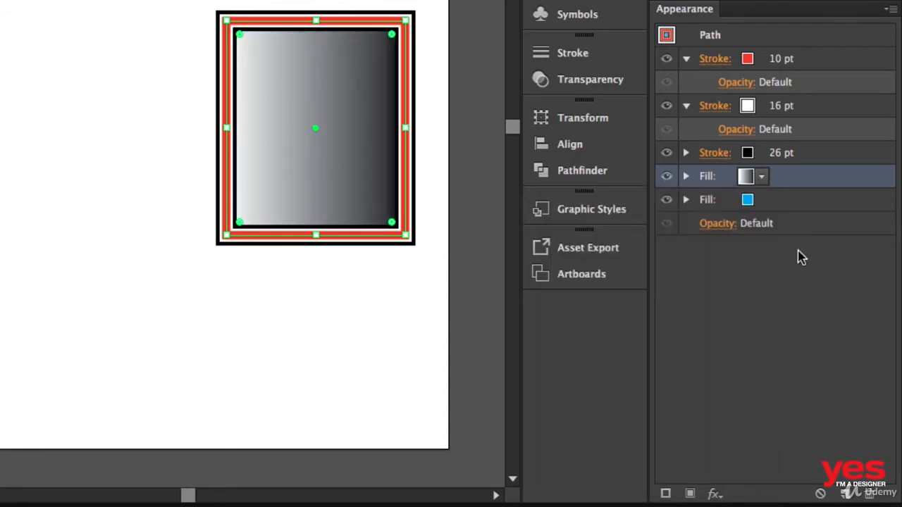
Try out the gradient fill's opacity, return it to 100%, and set its blending mode to Multiply
left_click(684, 178)
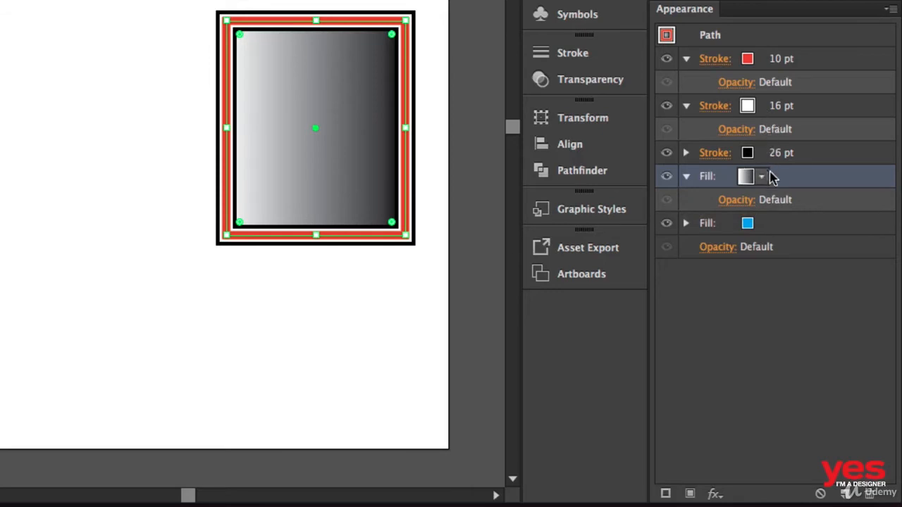
left_click(735, 203)
left_click(740, 236)
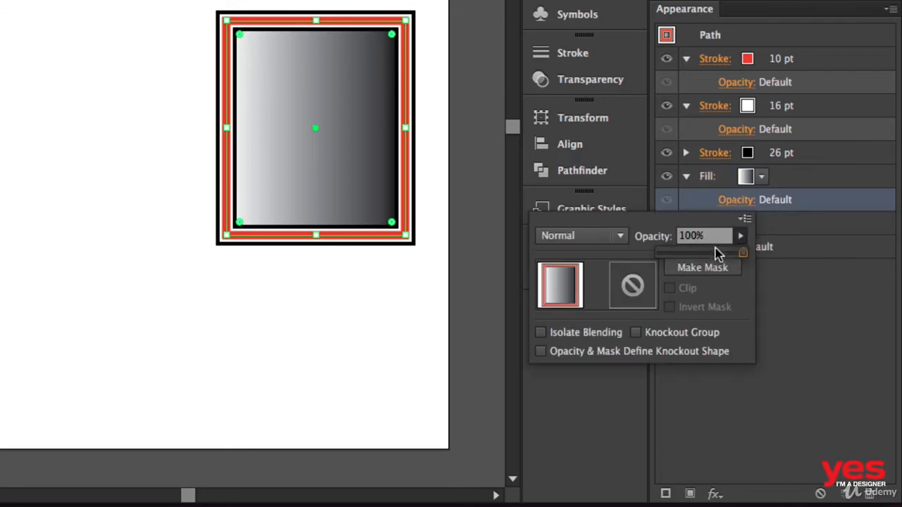
left_click_drag(719, 249, 746, 256)
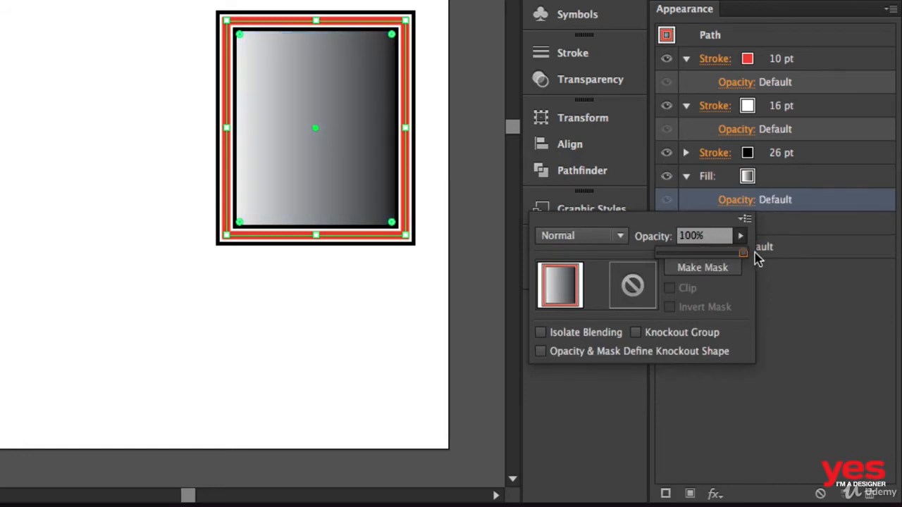
left_click(617, 241)
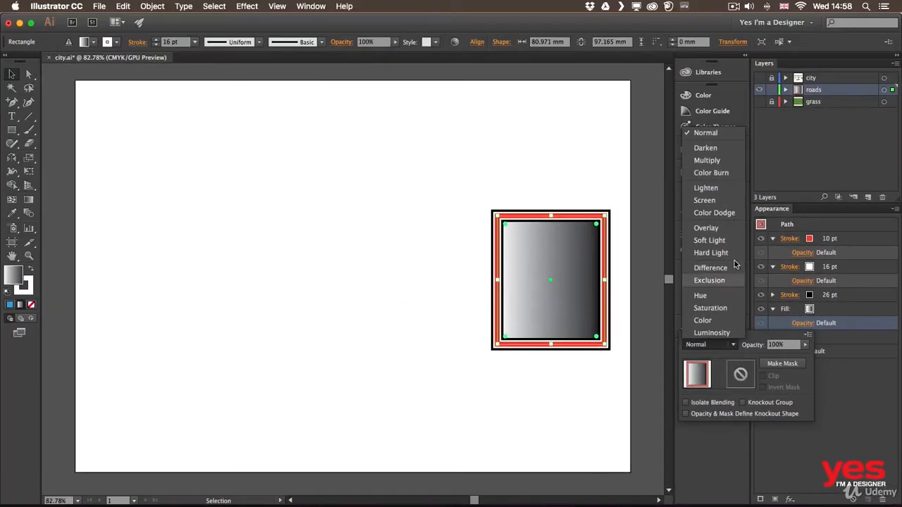
left_click(715, 161)
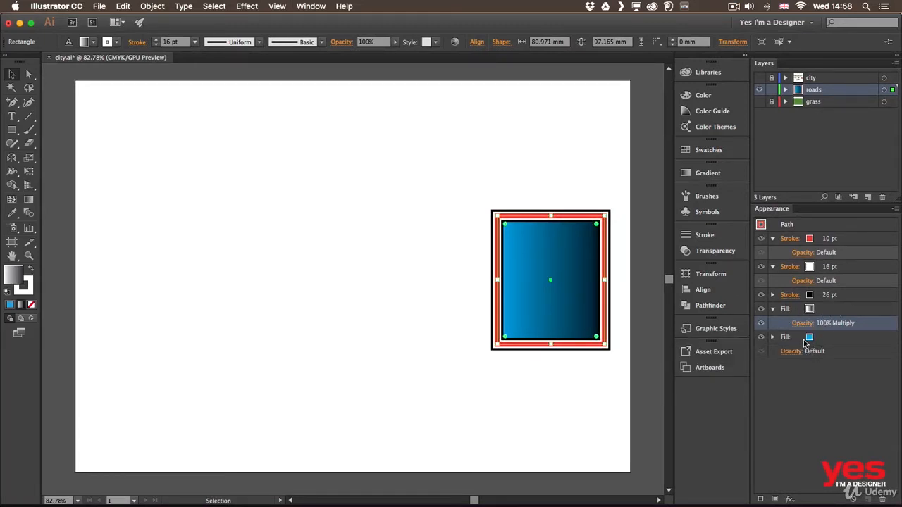
Select the blue fill and collapse the expanded details of the gradient fill and the strokes
left_click(820, 338)
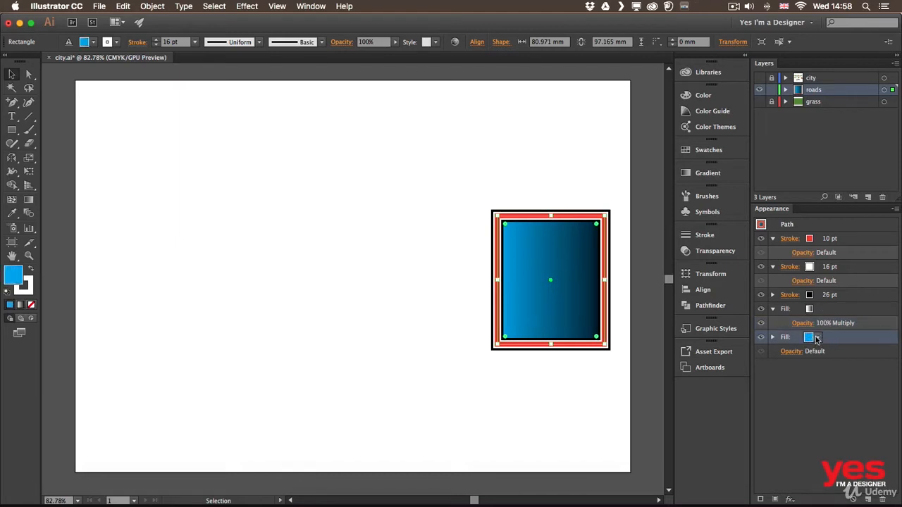
left_click(773, 310)
left_click(771, 267)
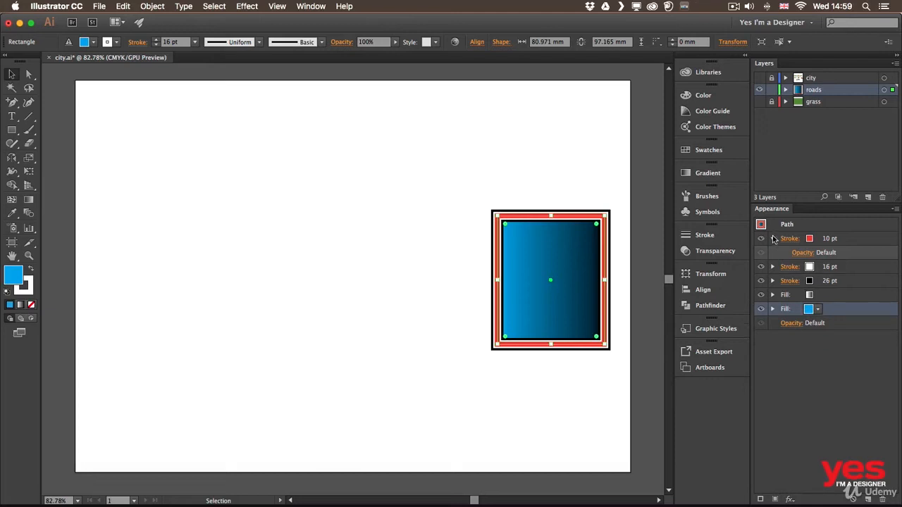
left_click(773, 239)
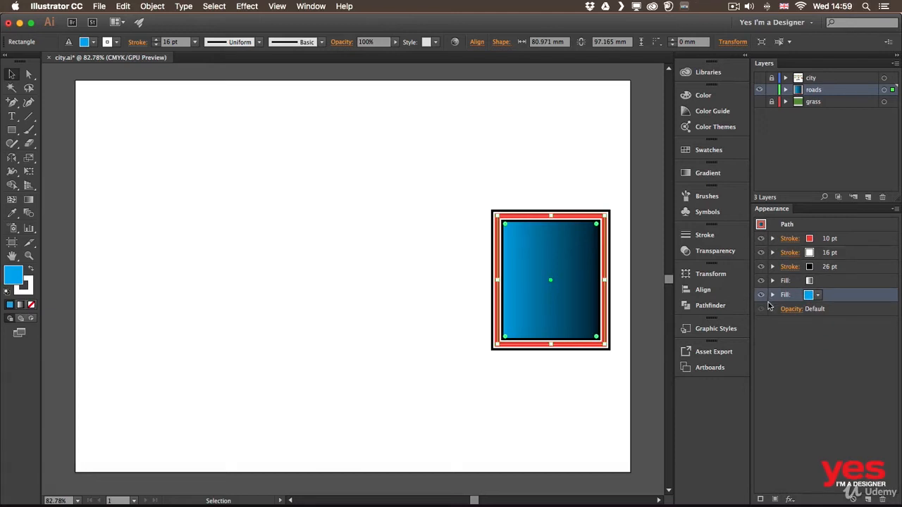
Hide the rectangle's three strokes and both fills one by one
left_click(761, 240)
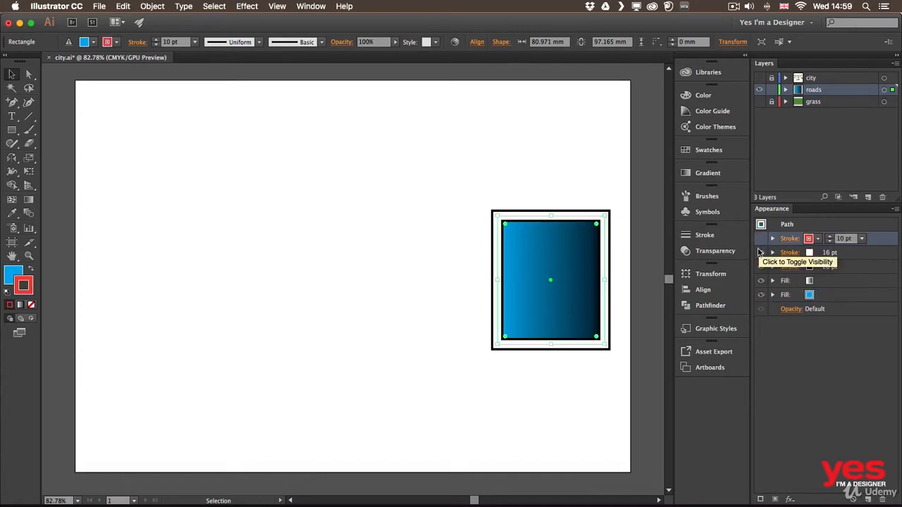
left_click(761, 252)
left_click(761, 266)
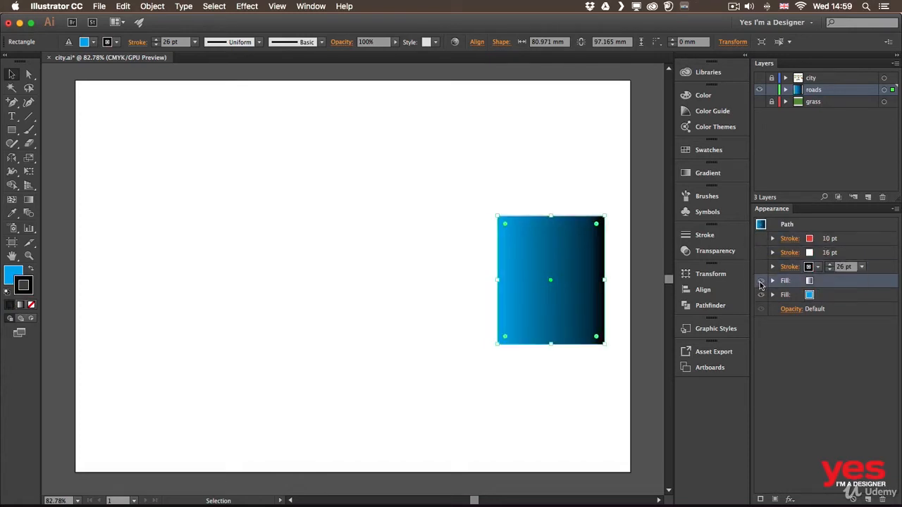
left_click(761, 280)
left_click(761, 294)
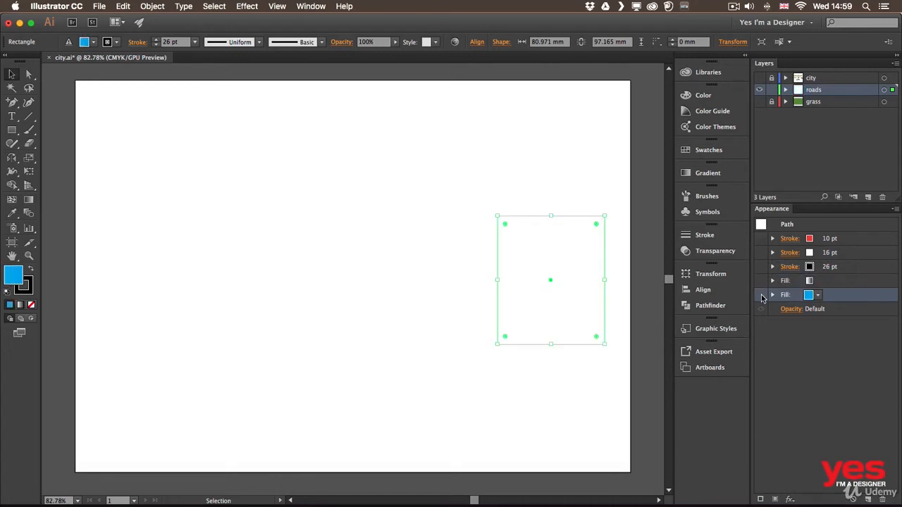
Show both fills and all three strokes of the rectangle again, one by one
left_click(761, 294)
left_click(761, 280)
left_click(761, 266)
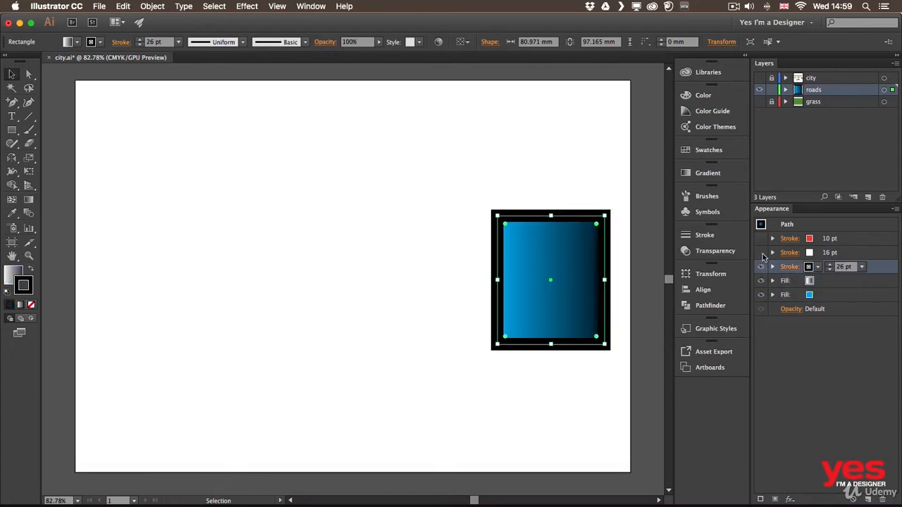
left_click(761, 252)
left_click(761, 238)
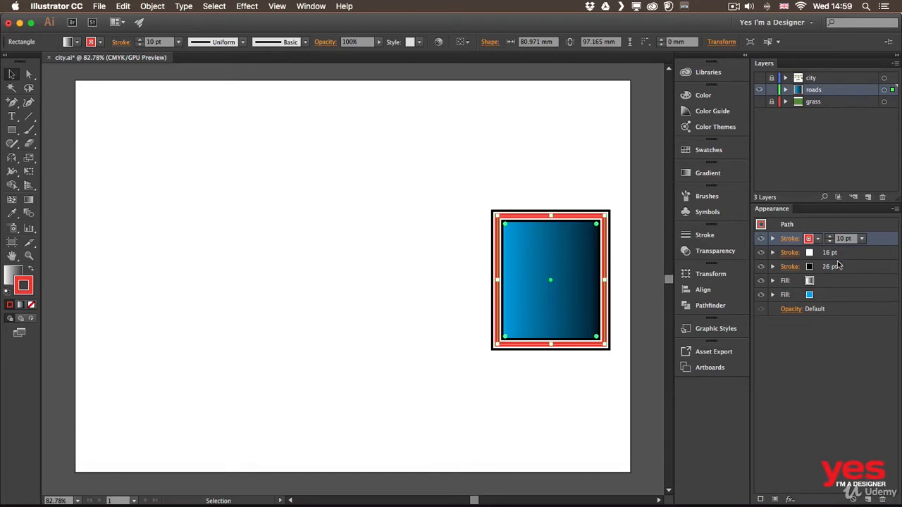
Move the black stroke above the red one, set its weight to 3 pt, and deselect the rectangle
left_click_drag(850, 268, 842, 235)
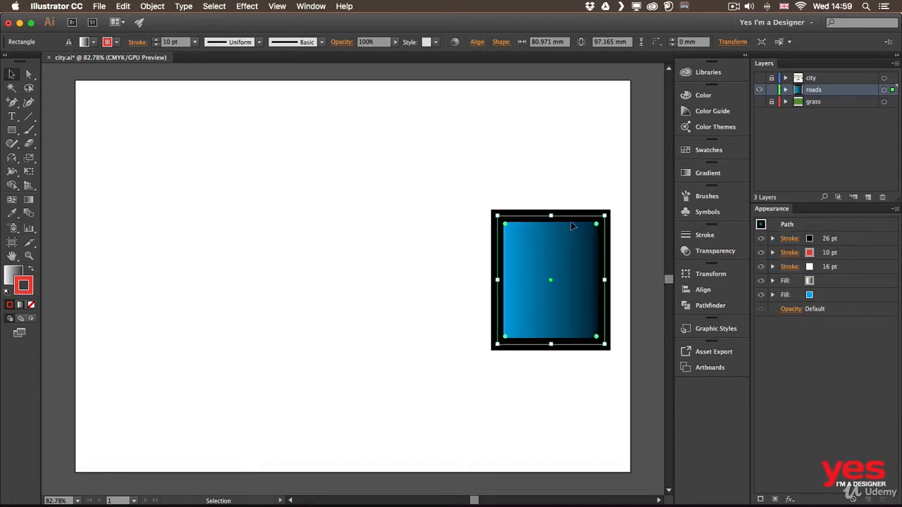
left_click(810, 240)
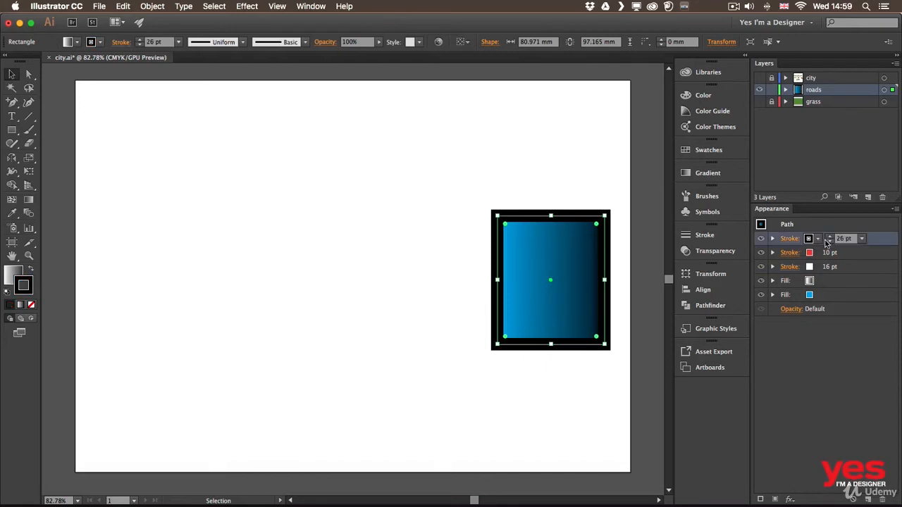
left_click(830, 242, "shift")
left_click(830, 242, "shift")
left_click(861, 240)
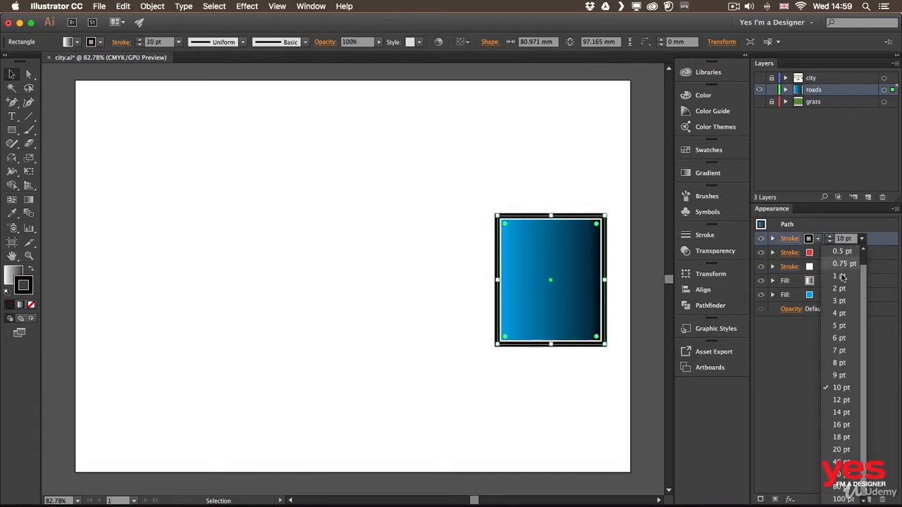
left_click(839, 302)
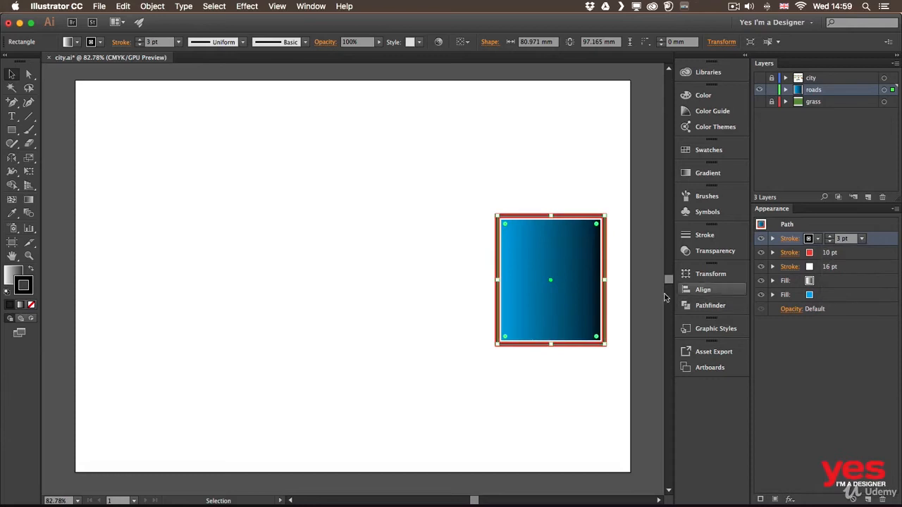
left_click(620, 297)
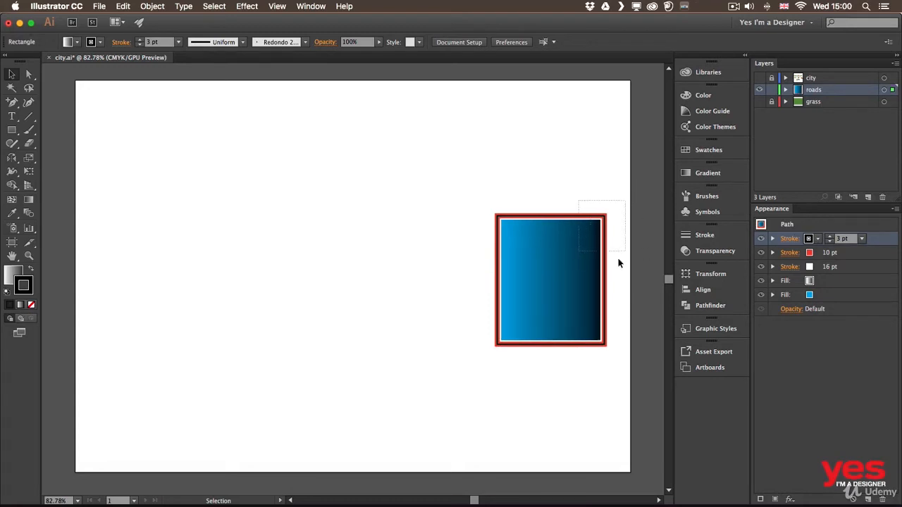
left_click(577, 271)
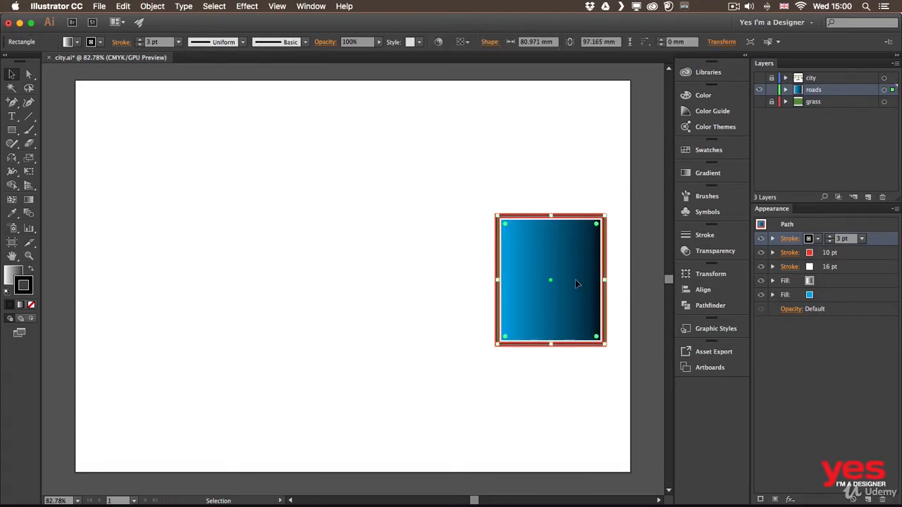
left_click(632, 251)
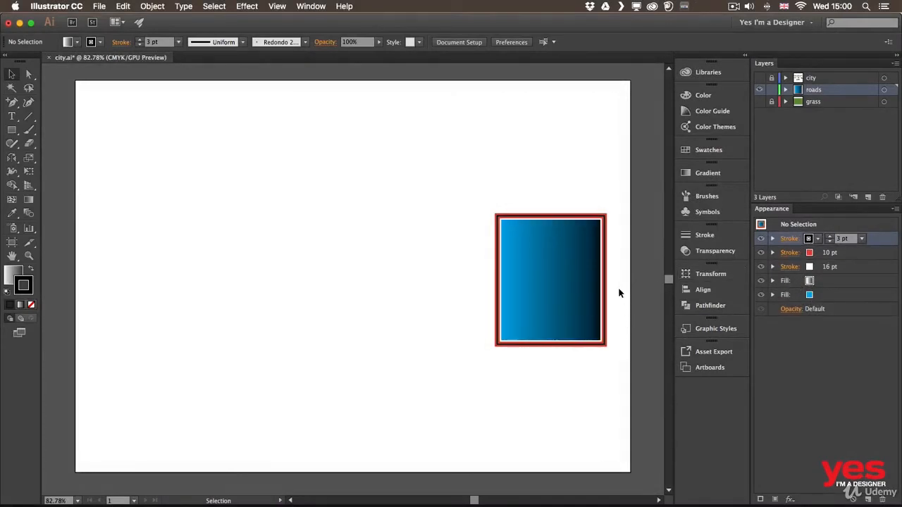
Select the rectangle and set the blending mode of its gradient fill to Normal
left_click(592, 250)
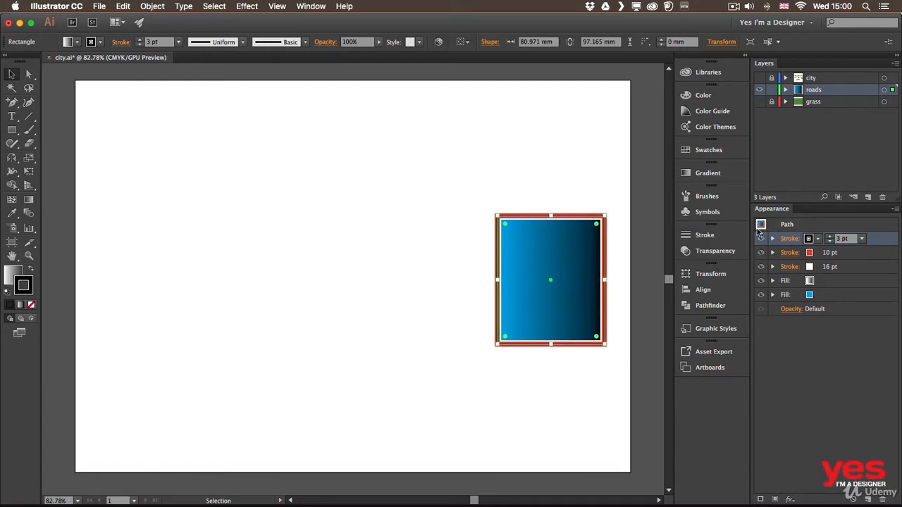
left_click(773, 282)
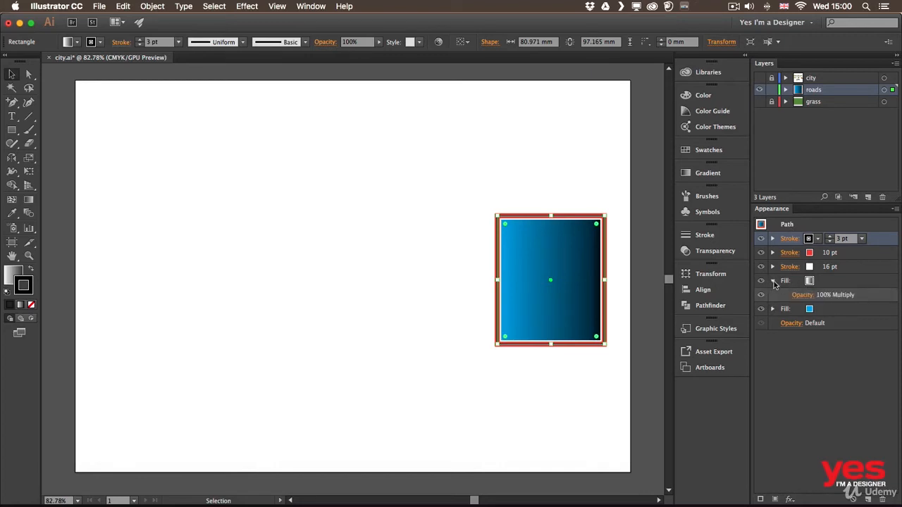
left_click(773, 282)
left_click(772, 282)
left_click(803, 296)
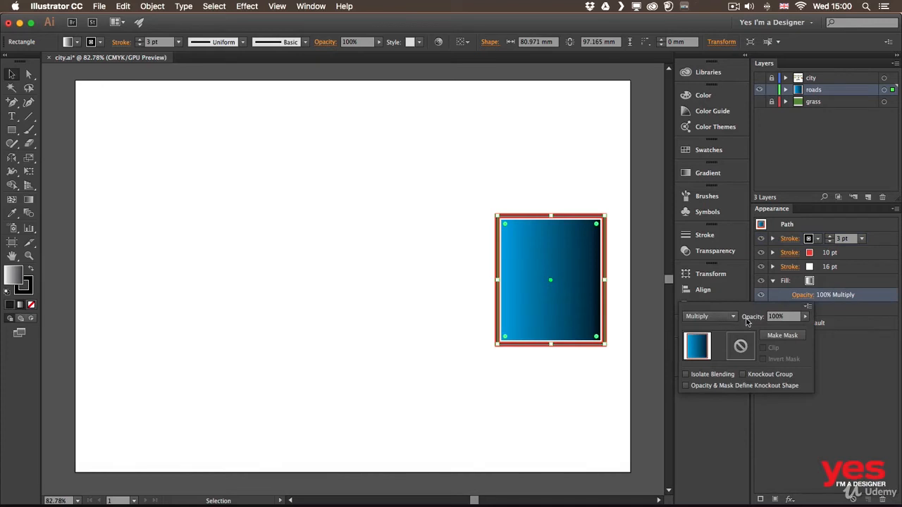
left_click(733, 317)
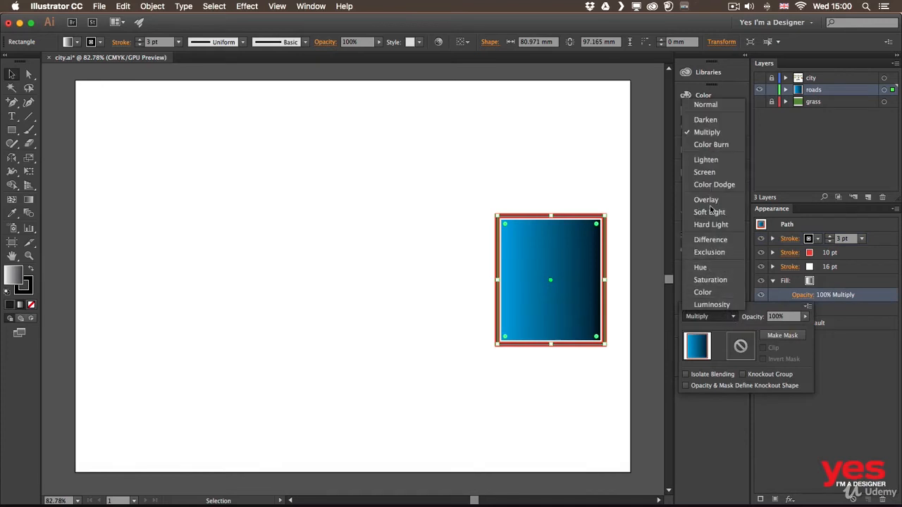
left_click(705, 105)
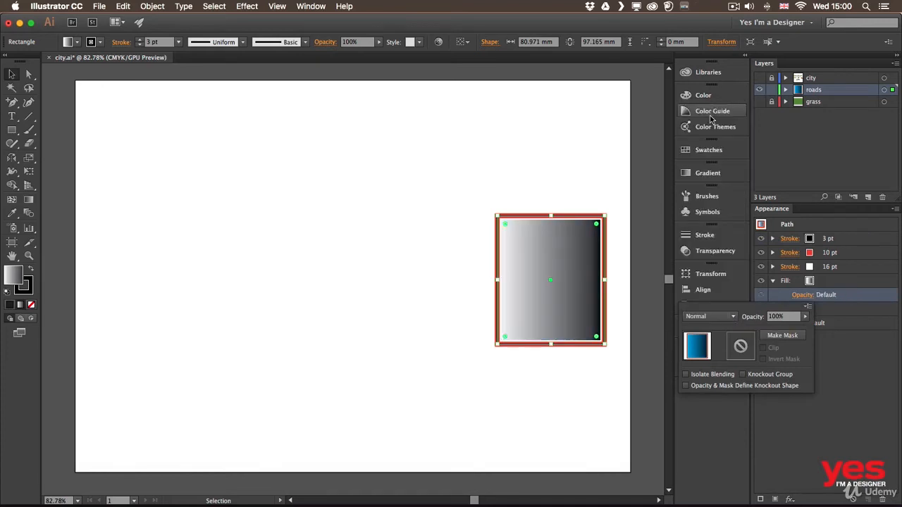
Set the gradient fill's blending mode back to Multiply
left_click(732, 320)
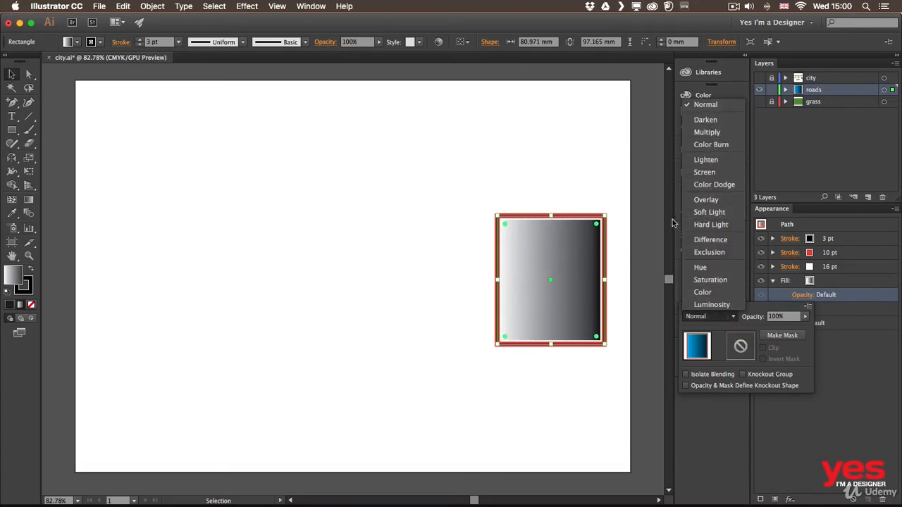
left_click(705, 133)
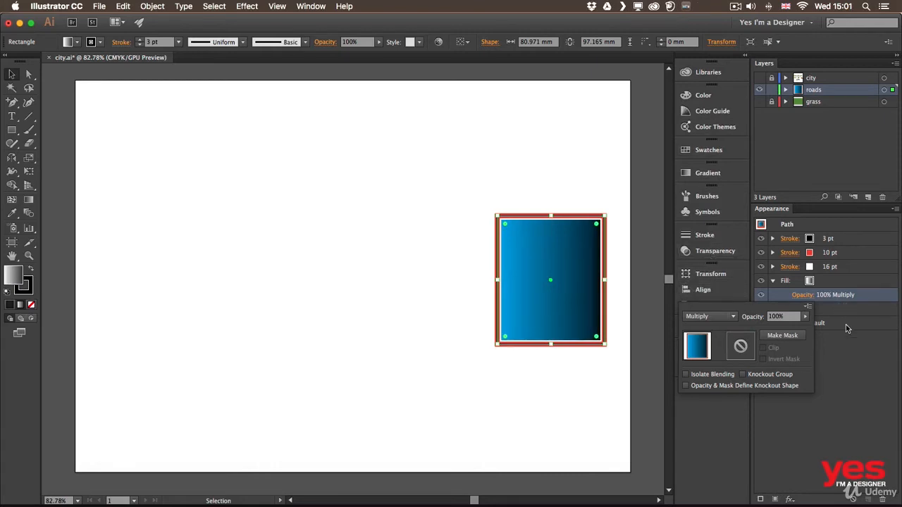
left_click(849, 352)
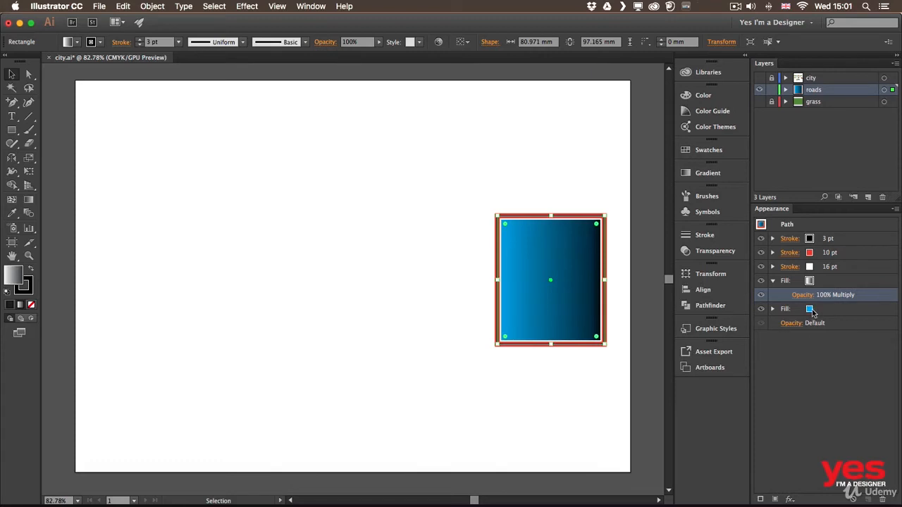
Try CMYK Green on the rectangle's solid fill, settle on red, and collapse the gradient fill's details
left_click(810, 310)
left_click(817, 309)
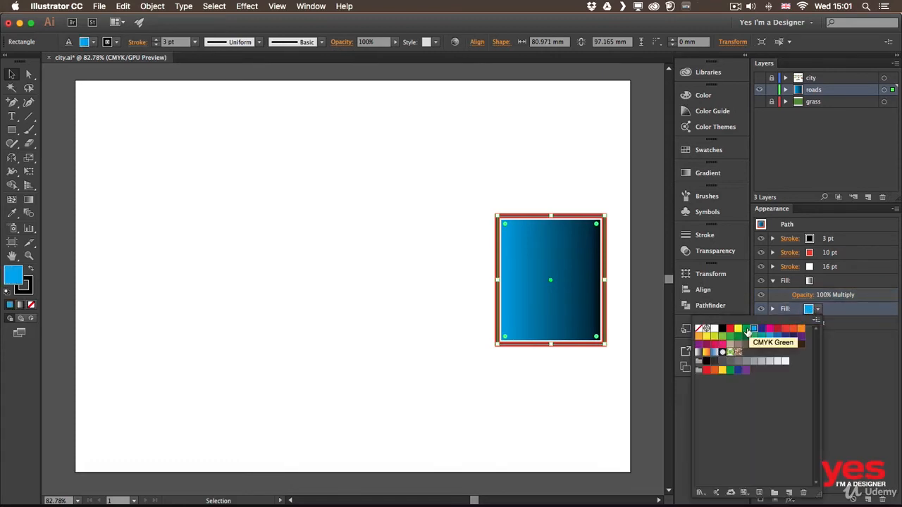
left_click(745, 330)
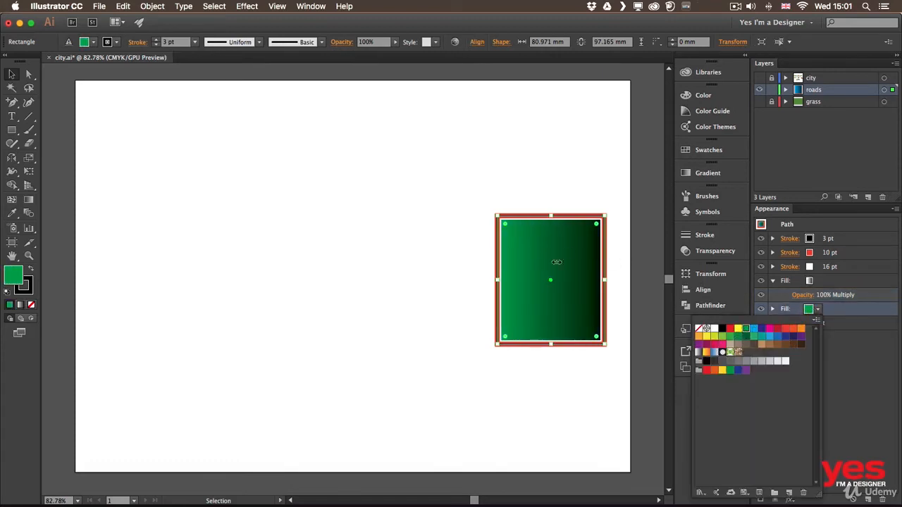
left_click(729, 329)
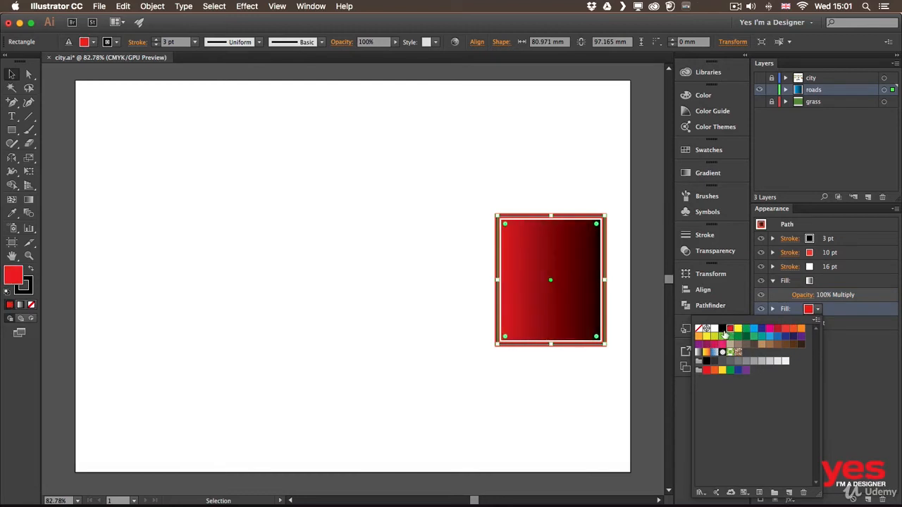
left_click(791, 305)
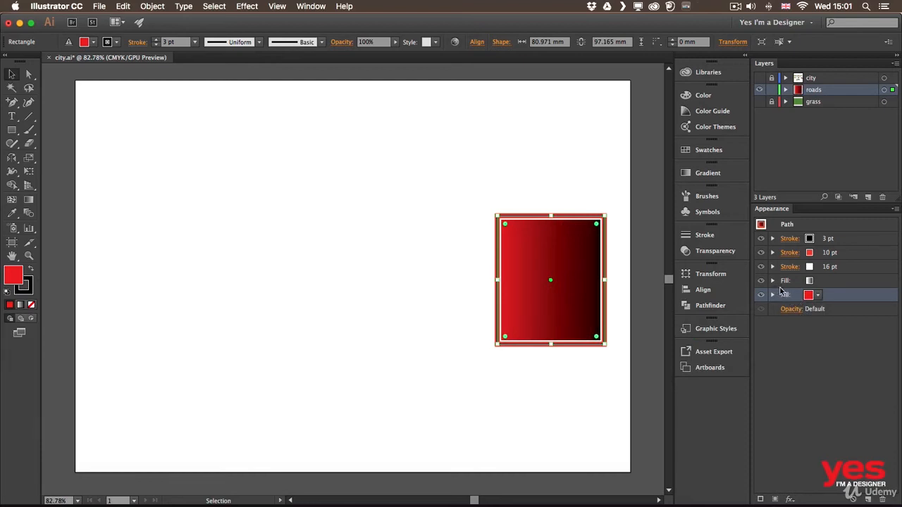
Save the rectangle's combined strokes and fills as a new graphic style
left_click(710, 329)
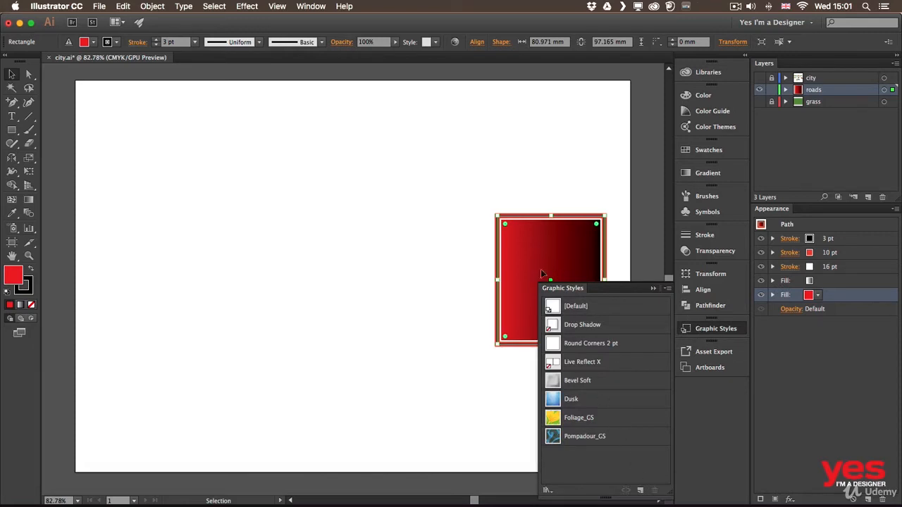
left_click(640, 492)
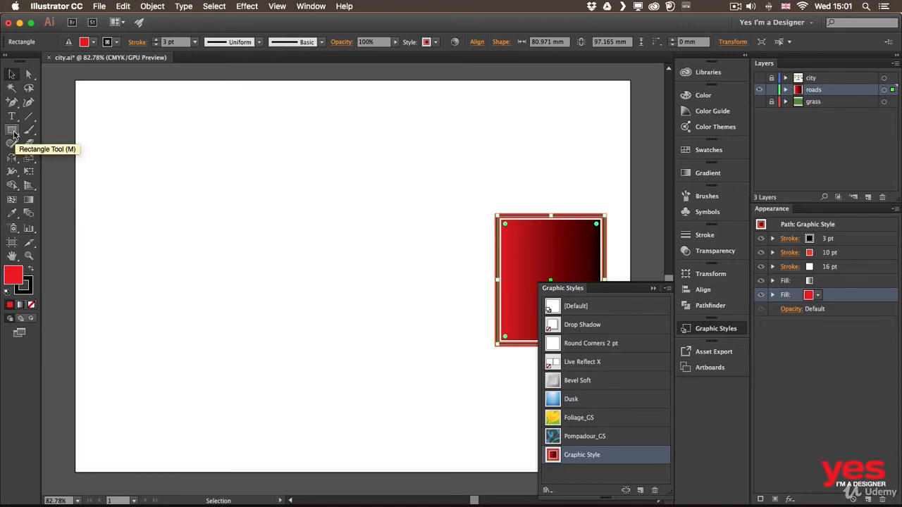
Draw a star about 75 by 72 mm on the artboard's upper half, apply the newly saved graphic style, and deselect it
left_click_drag(13, 134, 60, 185)
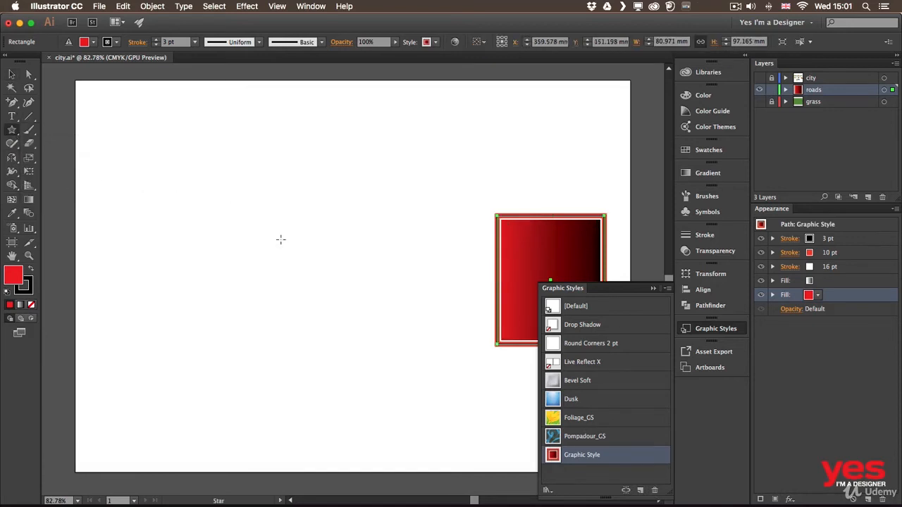
mouse_move(277, 211)
left_mouse_down()
mouse_move(334, 267)
mouse_move(308, 258)
left_mouse_up()
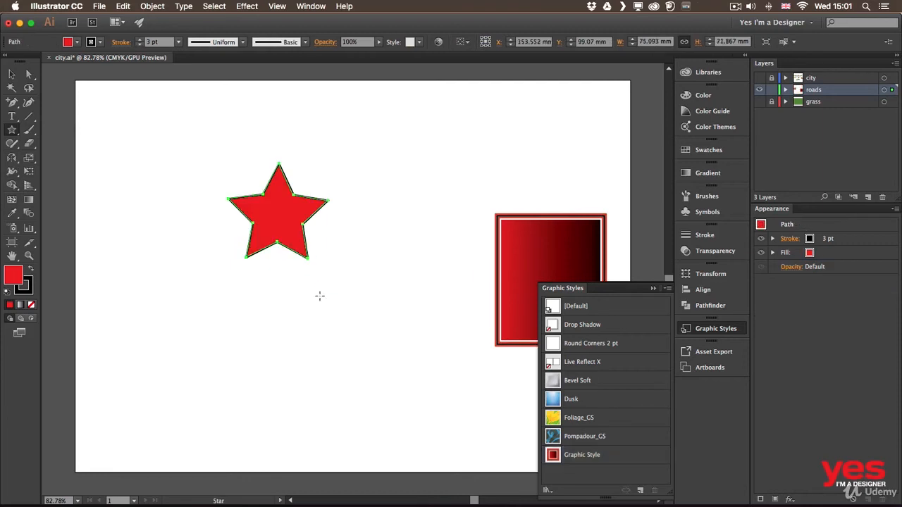
left_click(603, 455)
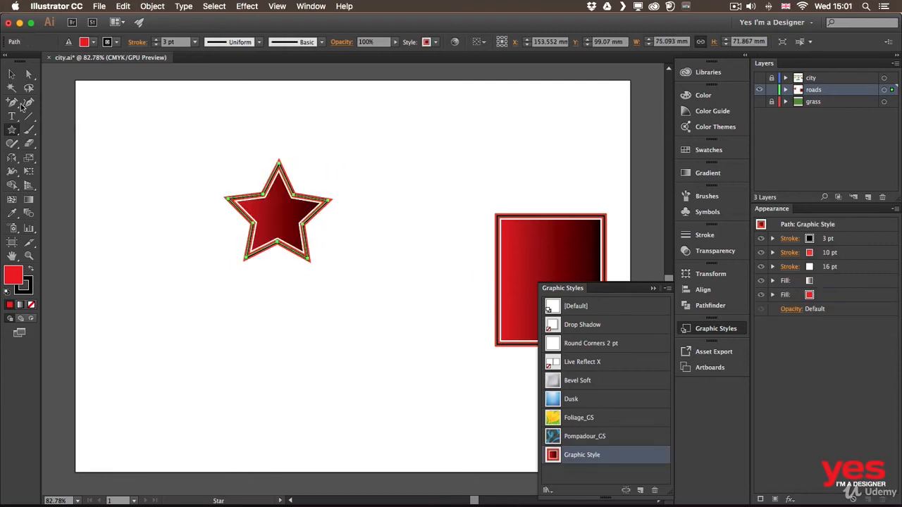
left_click(12, 73)
left_click(179, 272)
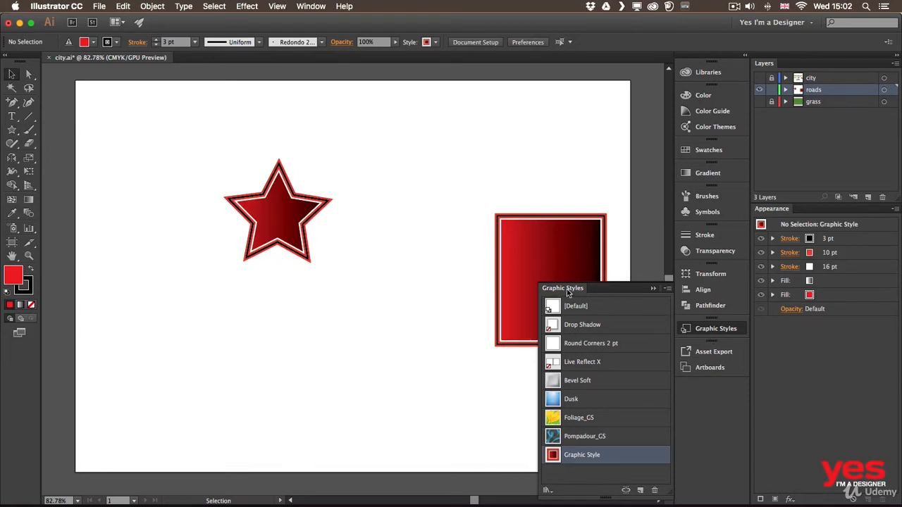
Float the graphic styles list next to the star, apply the Bevel Soft style to the star, and deselect it
left_click_drag(569, 292, 387, 195)
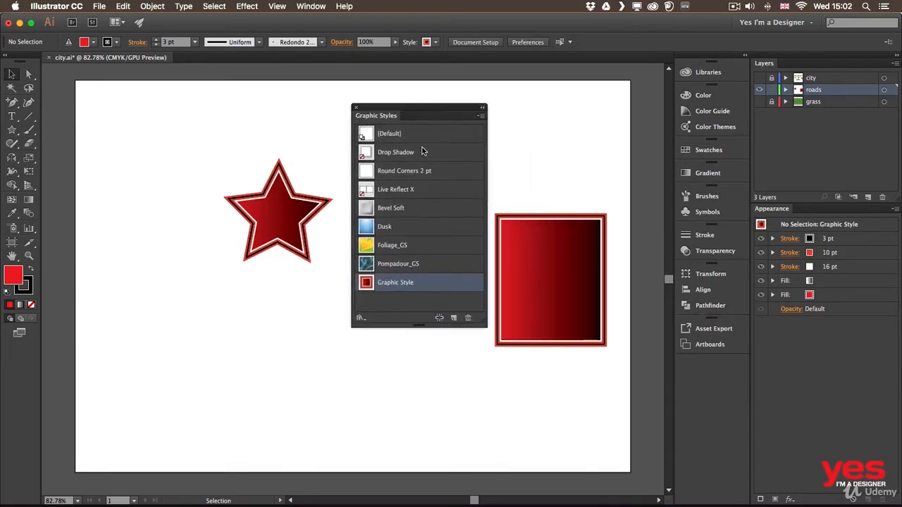
left_click_drag(284, 275, 318, 255)
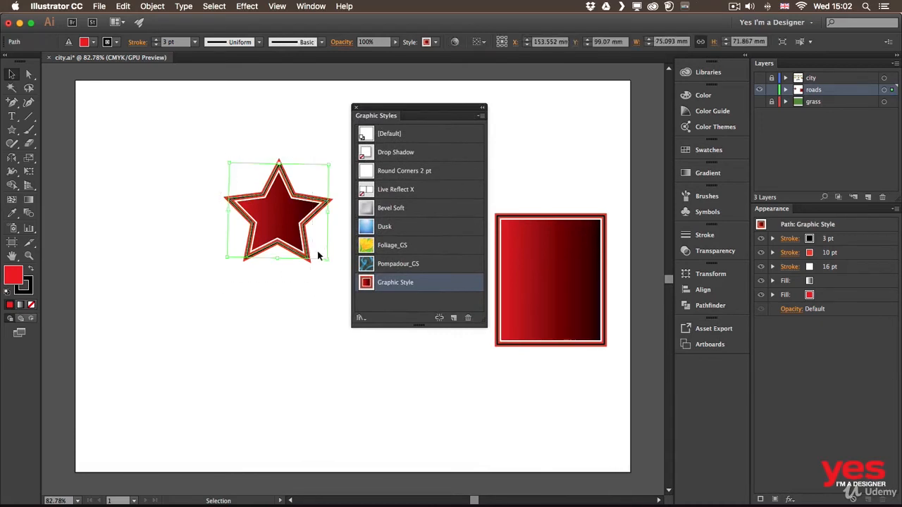
left_click(414, 209)
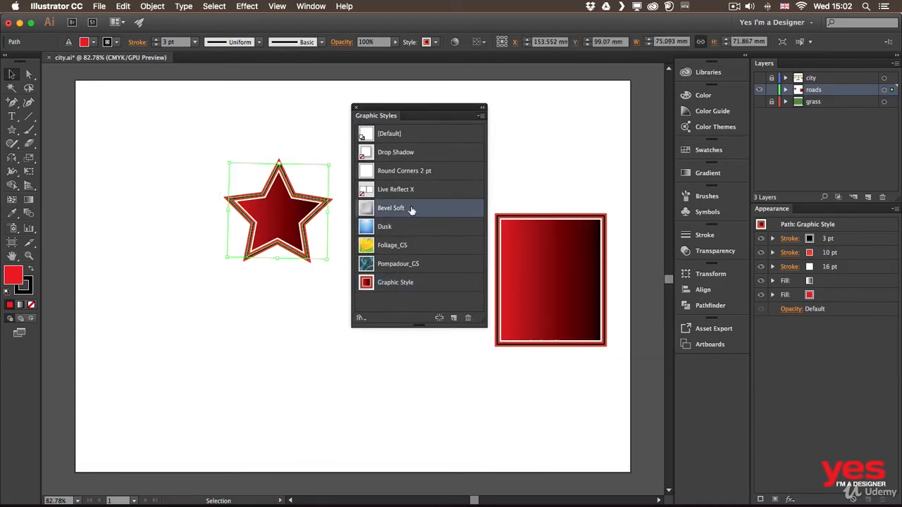
left_click(300, 292)
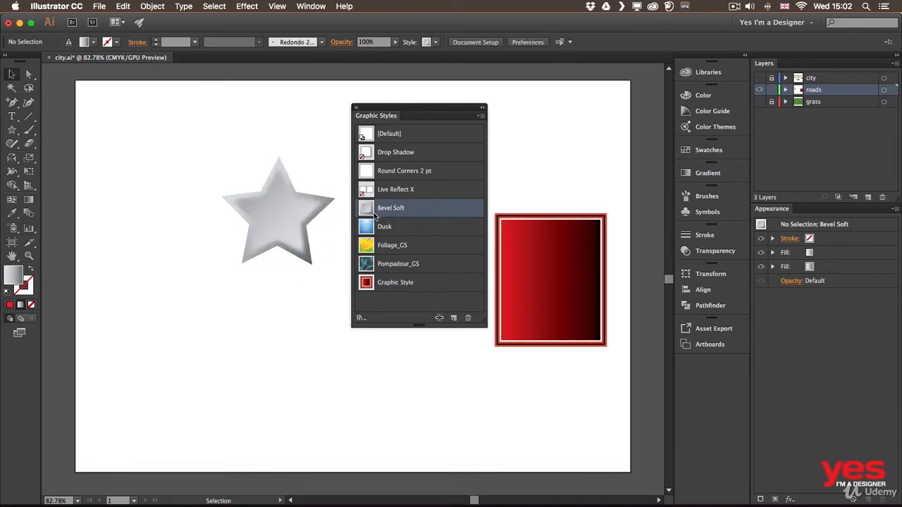
Try the Dusk, Foliage_GS and Pompadour_GS graphic styles on the star one after another
left_click(279, 225)
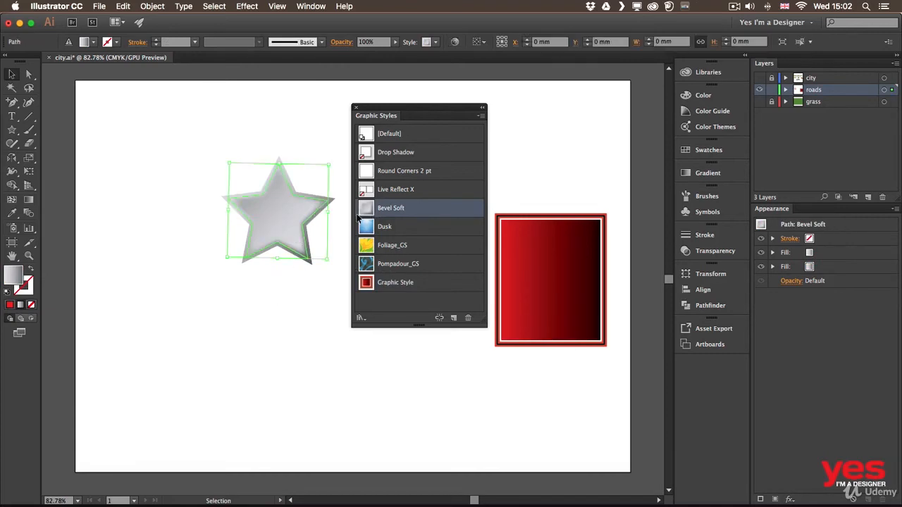
left_click(408, 231)
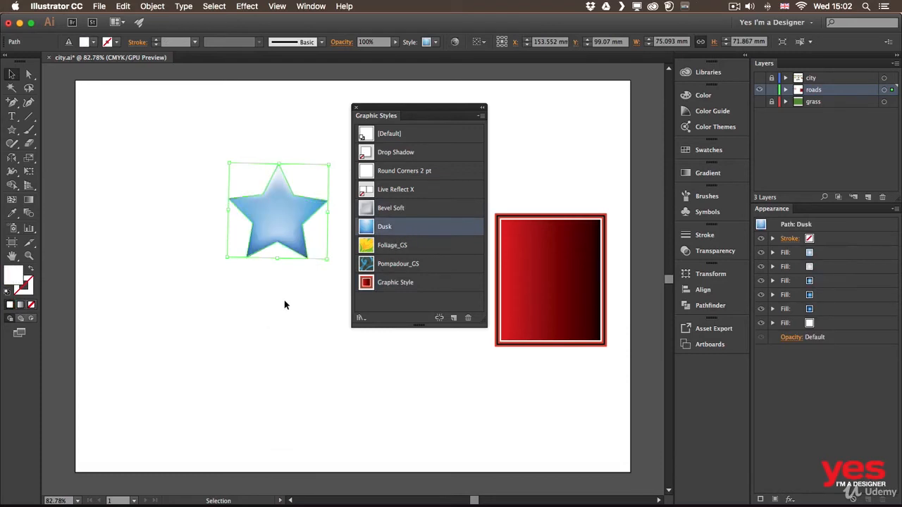
left_click(278, 328)
left_click_drag(274, 319, 322, 215)
left_click(395, 247)
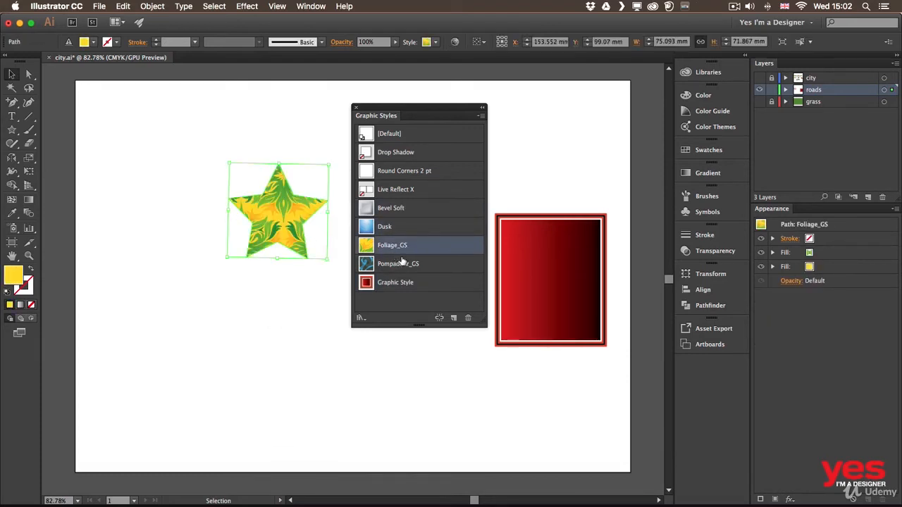
double_click(435, 265)
left_click(125, 96)
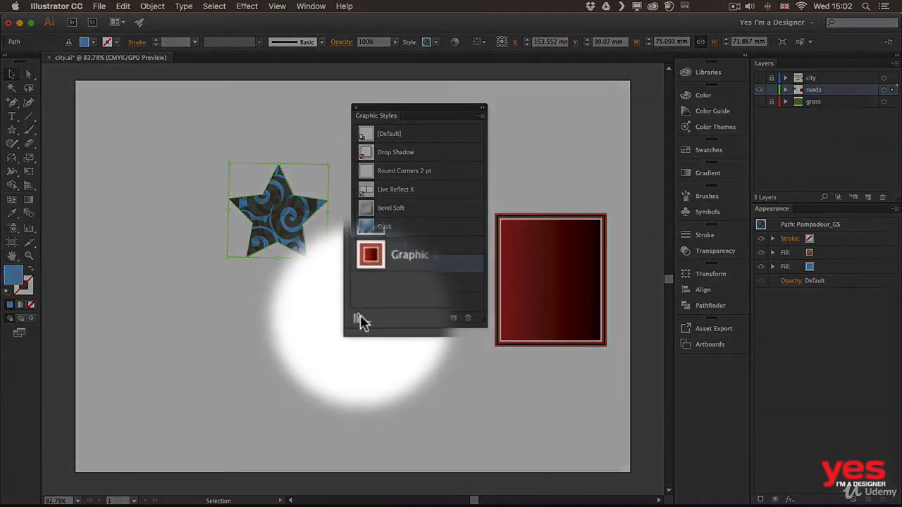
Open the Illuminate Styles library, apply Silver Ribbon and Light Copper Highlight to the star in turn, and close the library
left_click(358, 319)
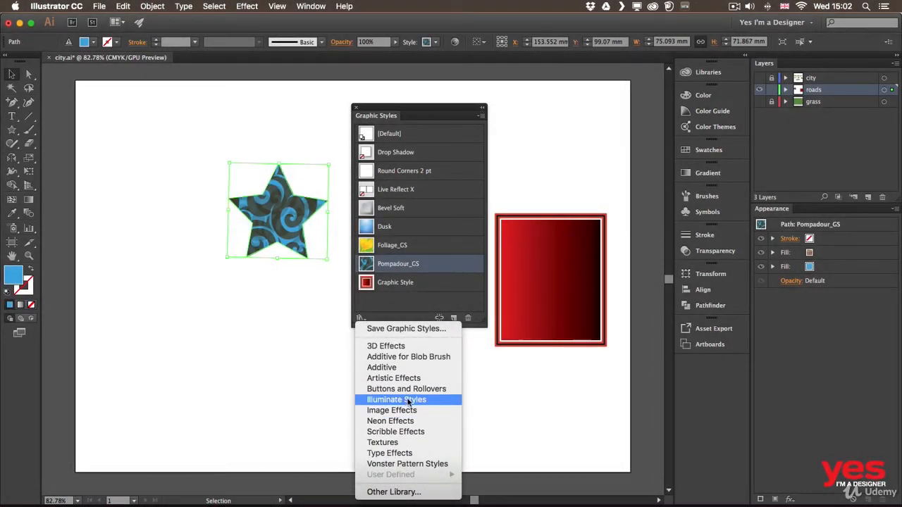
left_click(407, 400)
left_click(414, 263)
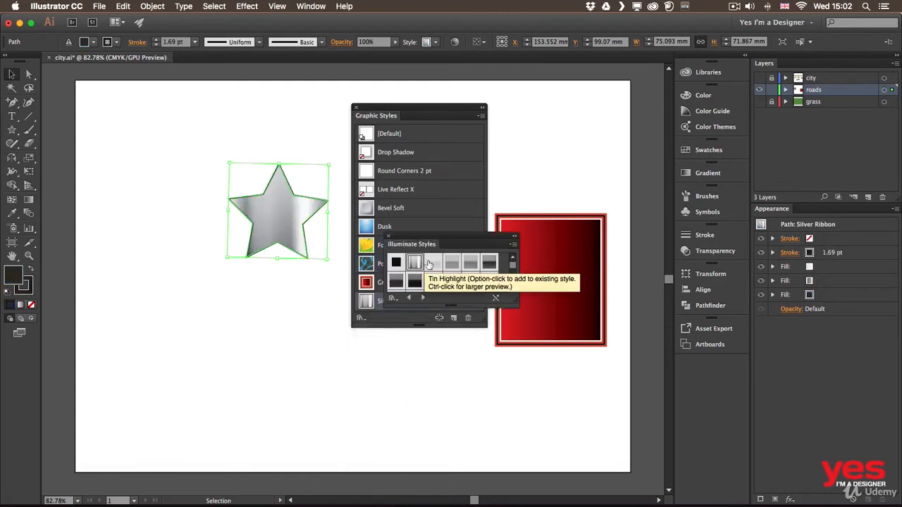
left_click(451, 279)
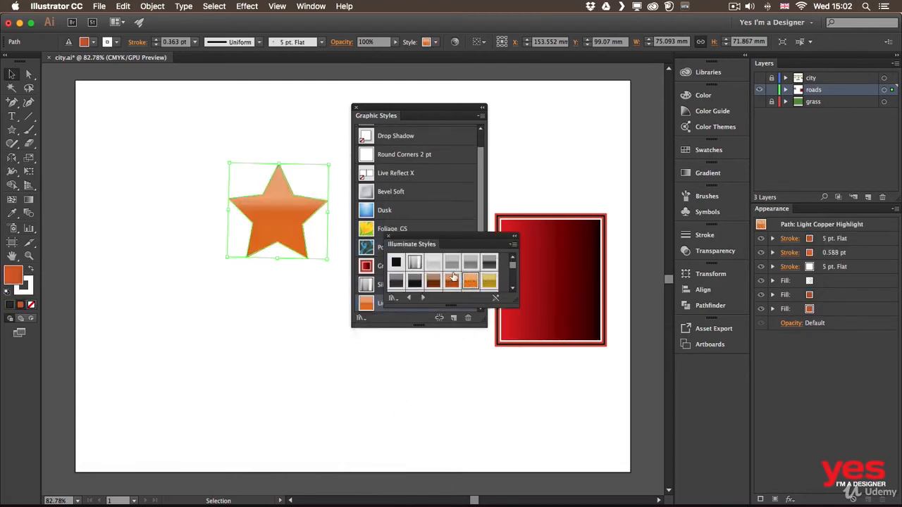
left_click_drag(430, 243, 370, 372)
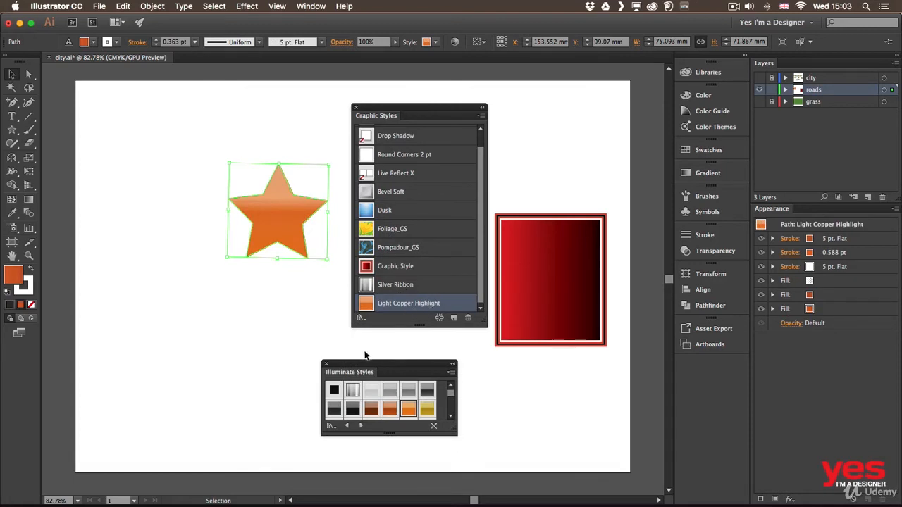
left_click(325, 363)
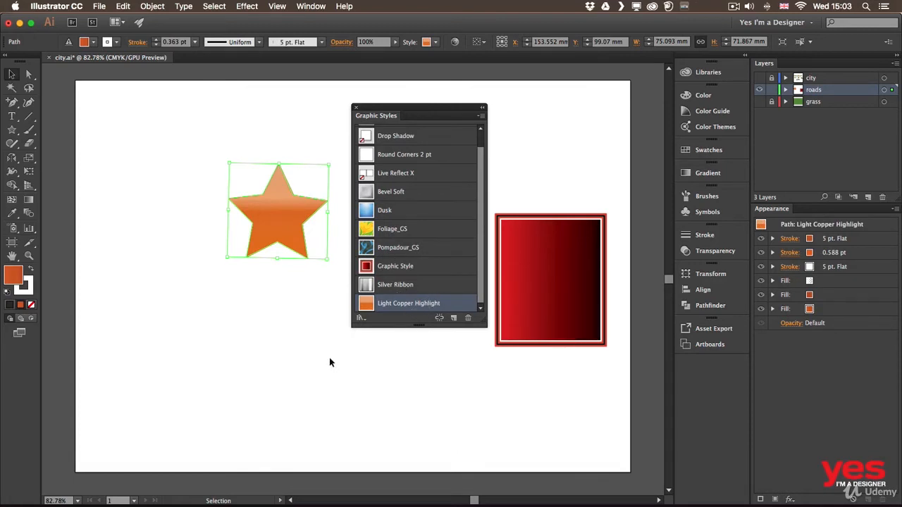
Apply the Dusk style to the star, select its uppermost fill, and expand and collapse the third fill's details
left_click(406, 212)
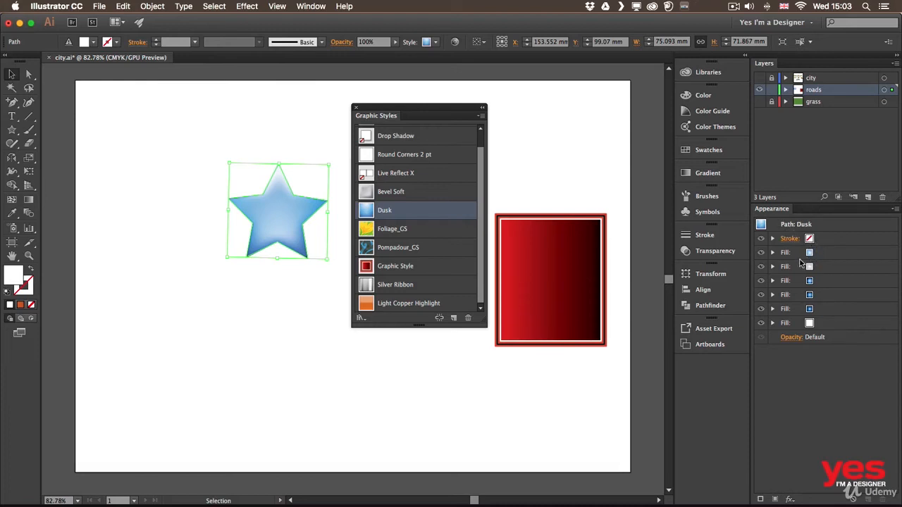
left_click(768, 255)
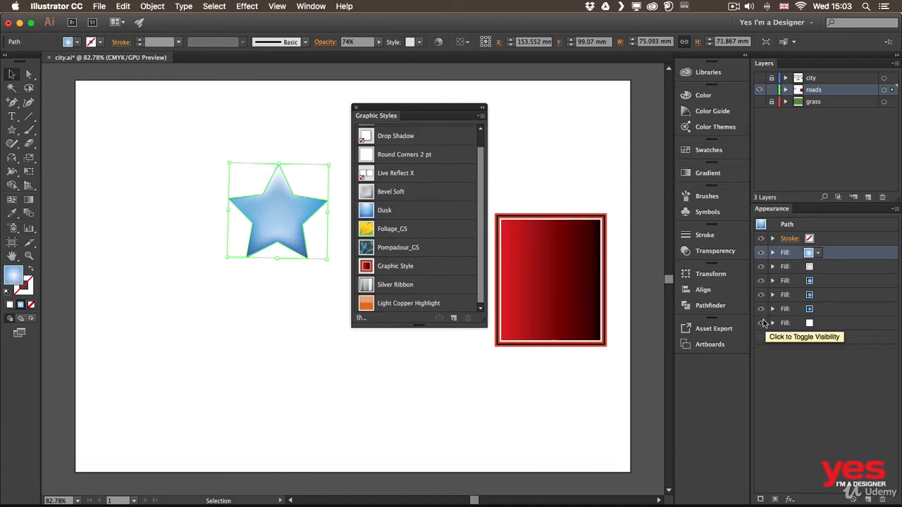
left_click(772, 281)
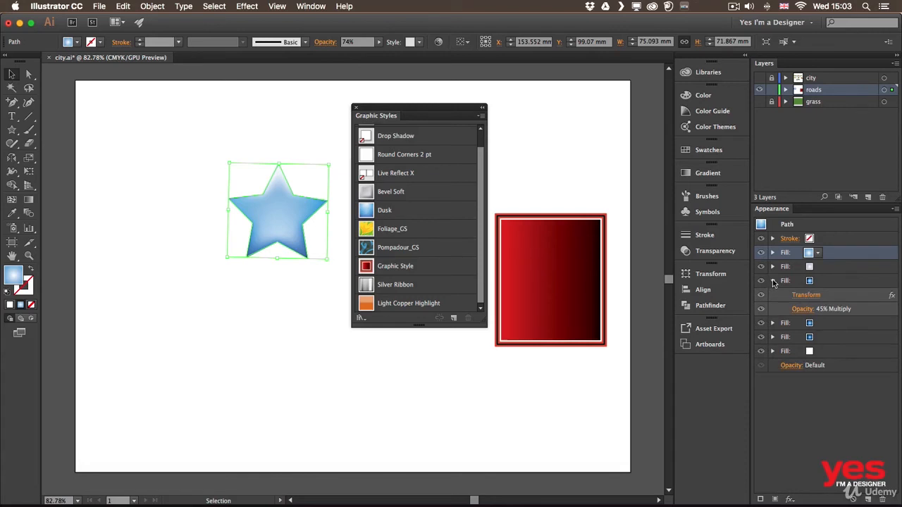
left_click(772, 281)
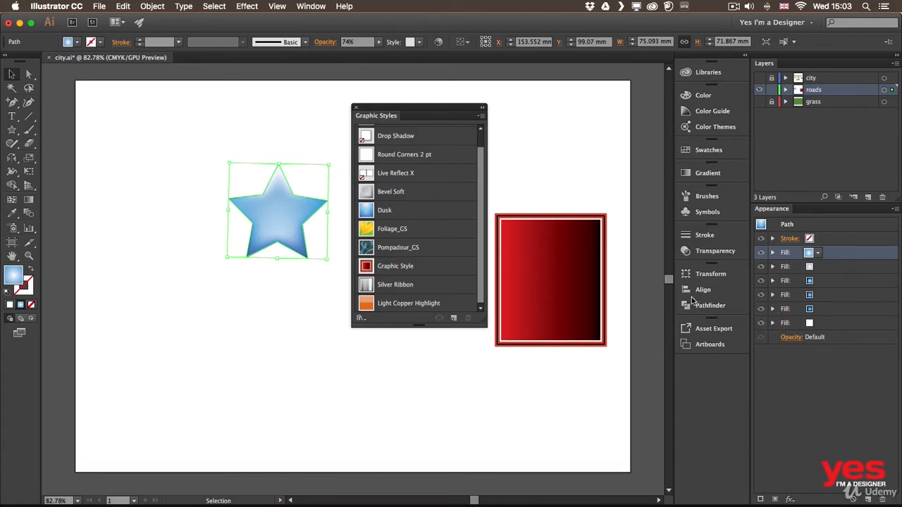
Apply the saved Graphic Style to the star and start a previewed Scribble effect on its 3 pt black stroke
left_click(423, 269)
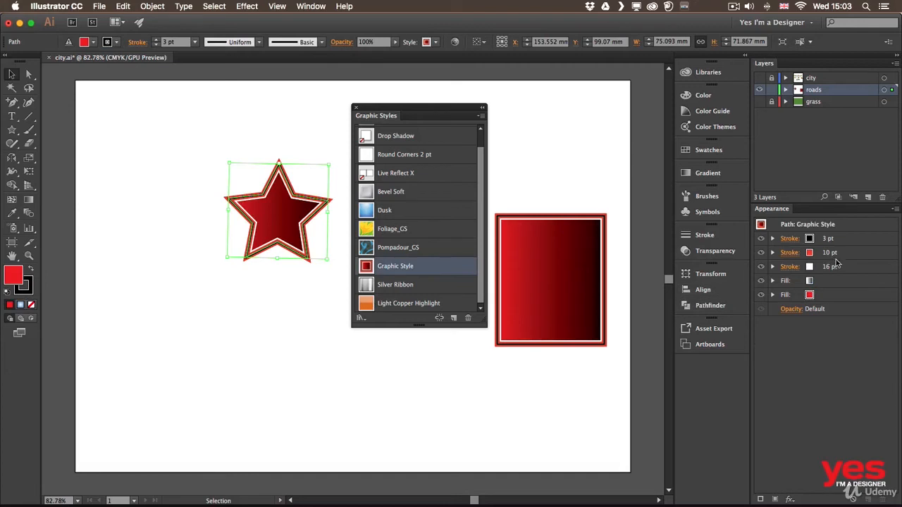
left_click(848, 239)
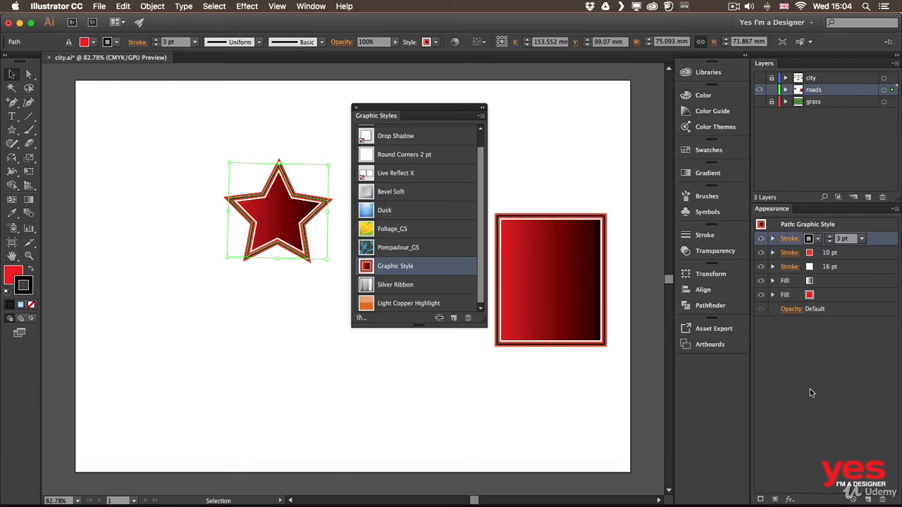
left_click(790, 498)
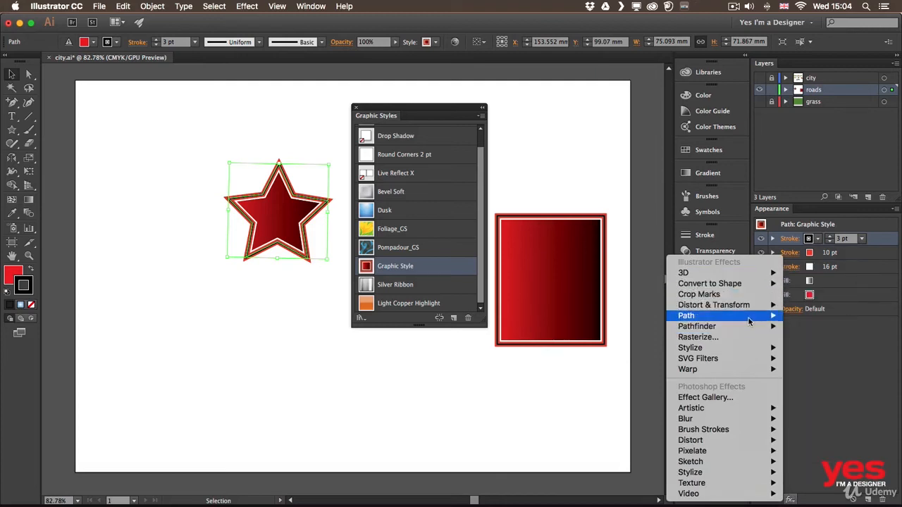
mouse_move(749, 321)
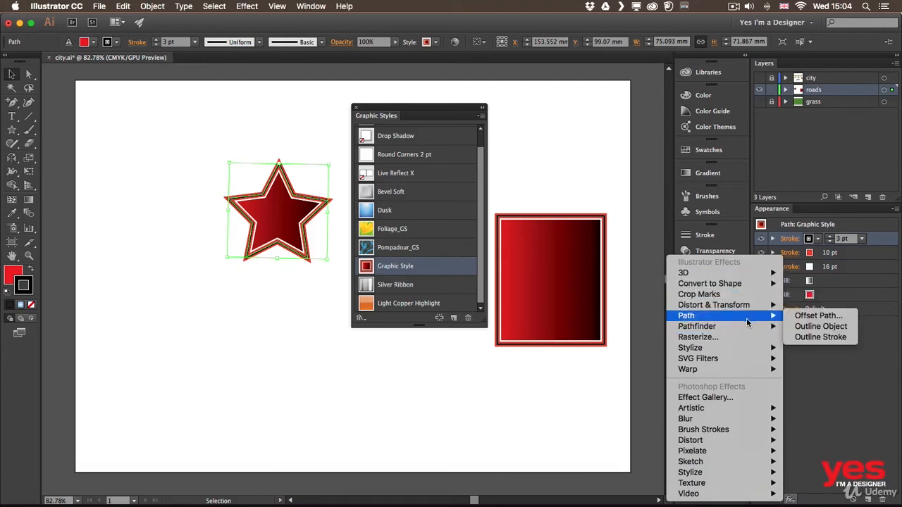
mouse_move(740, 348)
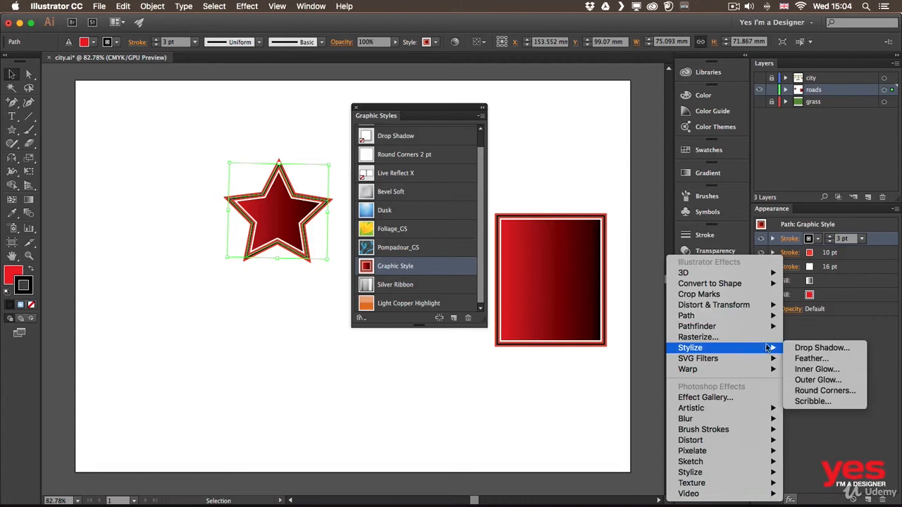
left_click(817, 401)
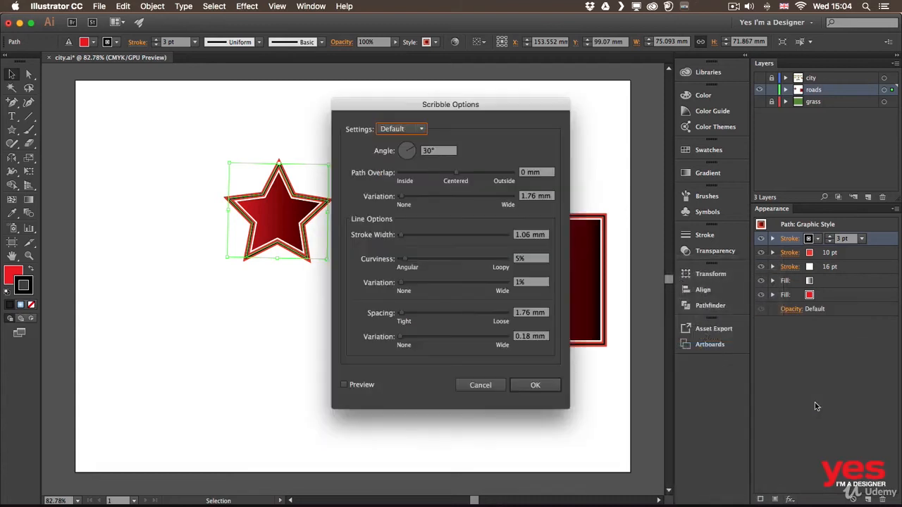
left_click(362, 385)
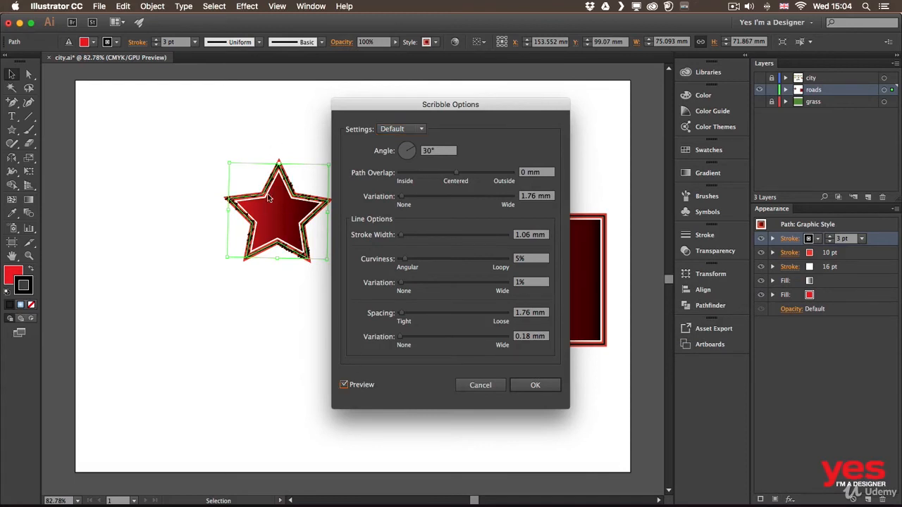
Set the scribble's path overlap to 2.47 mm, its variation to 2.82 mm, curviness to 38% and spacing to 4.94 mm, and apply it
left_click_drag(416, 201, 402, 197)
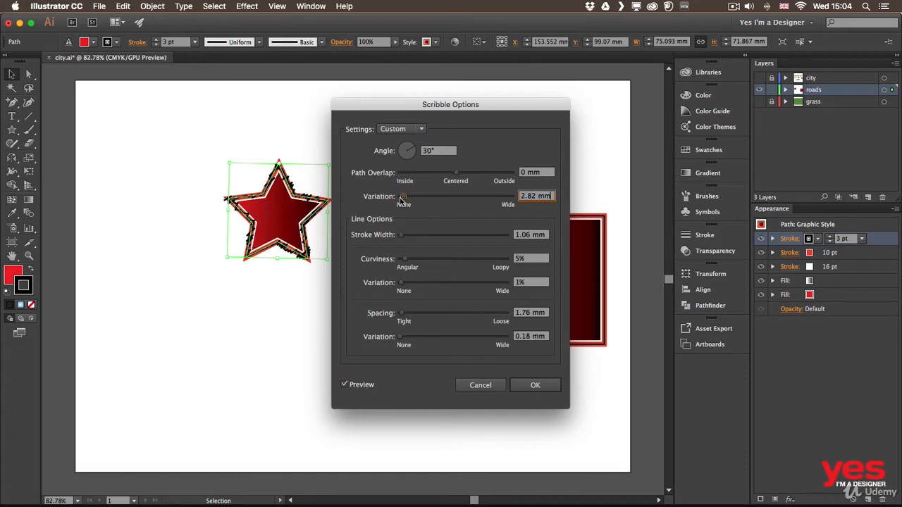
left_click(415, 260)
left_click_drag(416, 259, 440, 258)
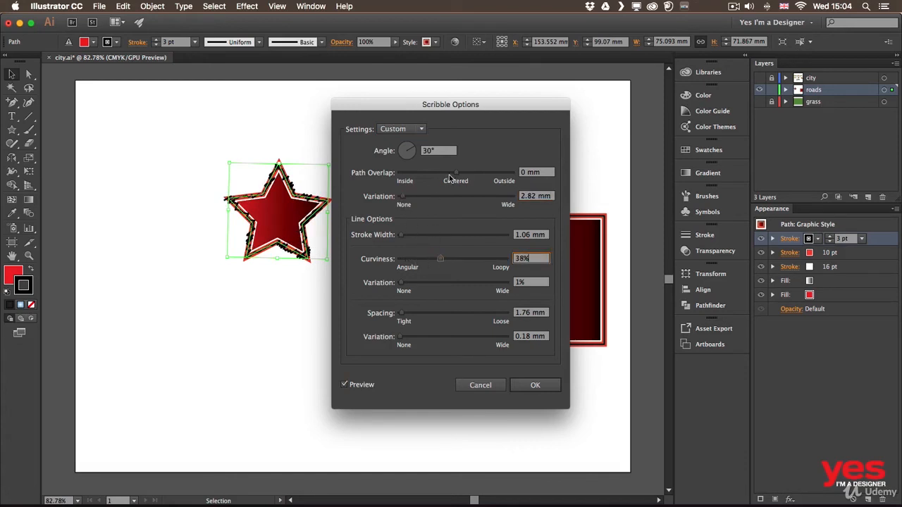
mouse_move(456, 173)
left_mouse_down()
mouse_move(465, 174)
mouse_move(453, 176)
left_mouse_up()
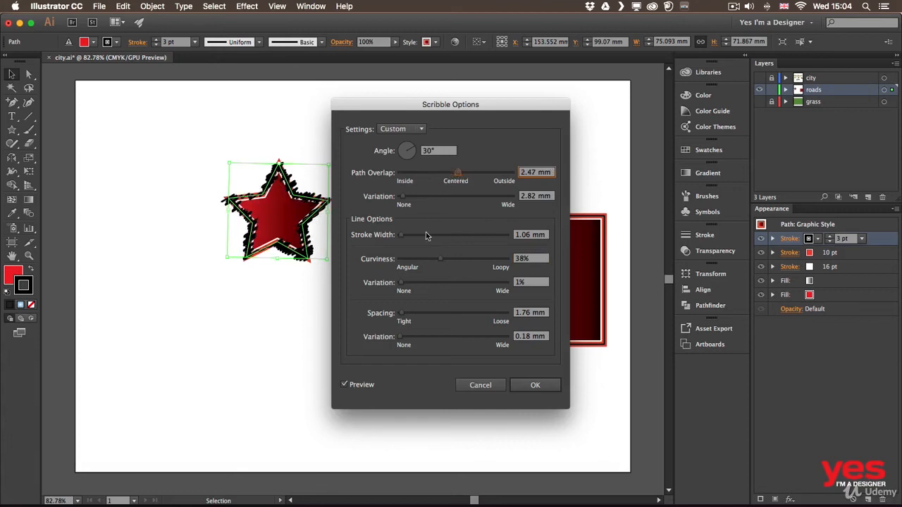
left_click_drag(401, 313, 407, 318)
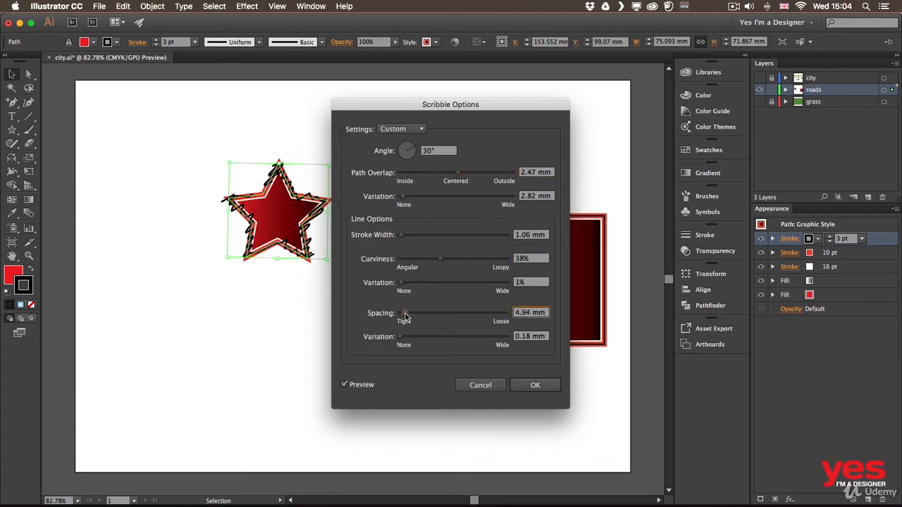
left_click(536, 385)
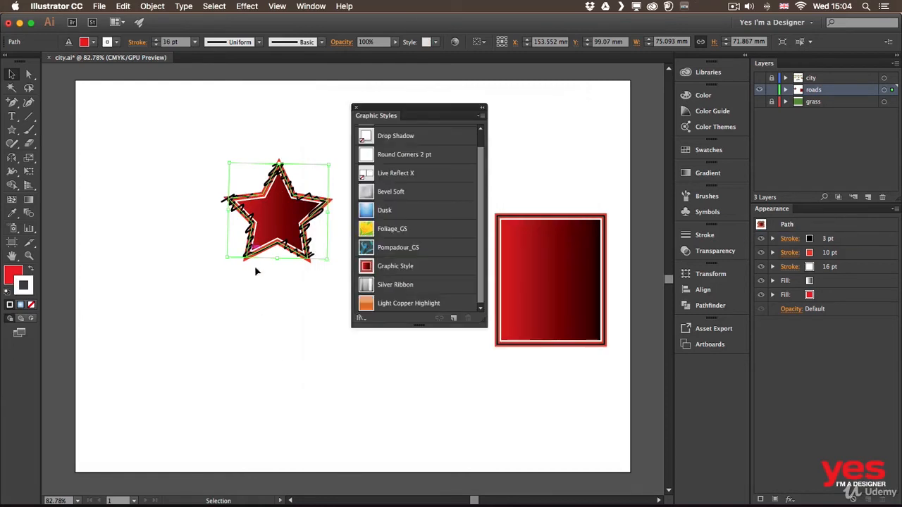
left_click(268, 339)
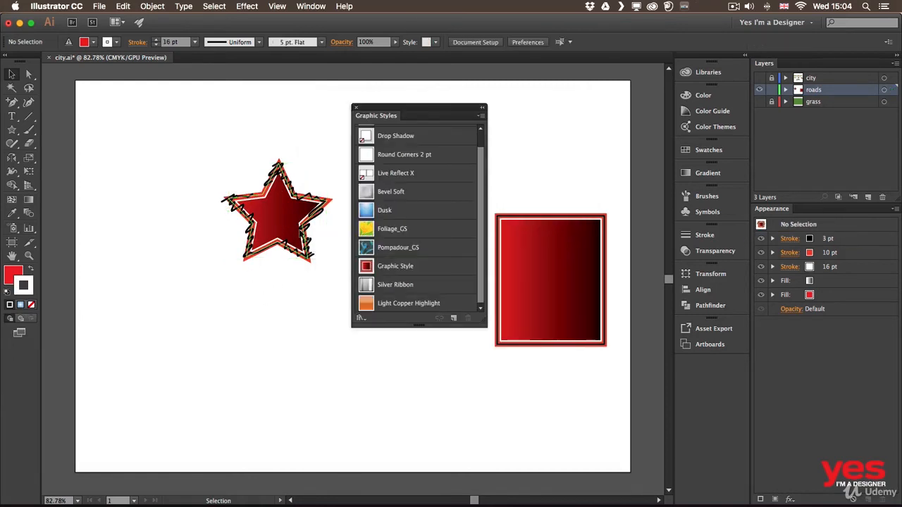
Compare the star's 3 pt stroke with the Scribble effect hidden and shown, and review the effect's options
key("super+=")
key("super+=")
left_click_drag(301, 204, 306, 269)
left_click(275, 217)
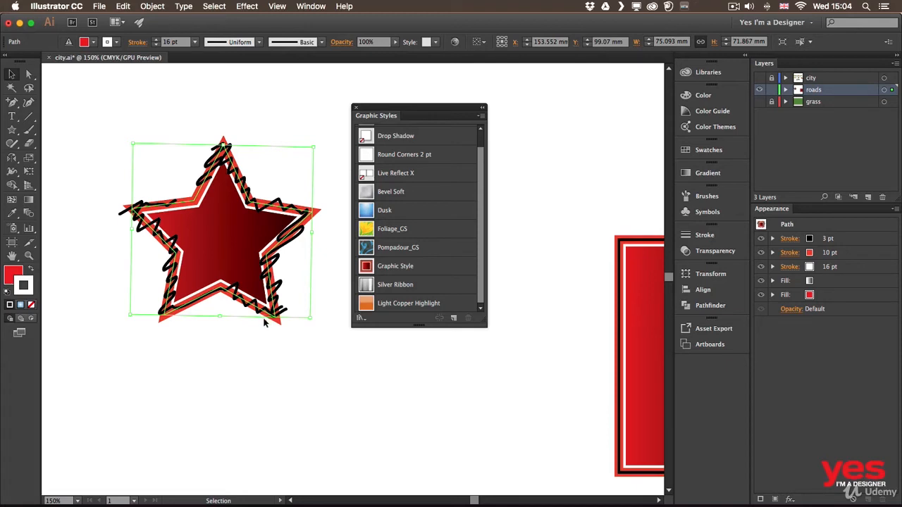
left_click(772, 239)
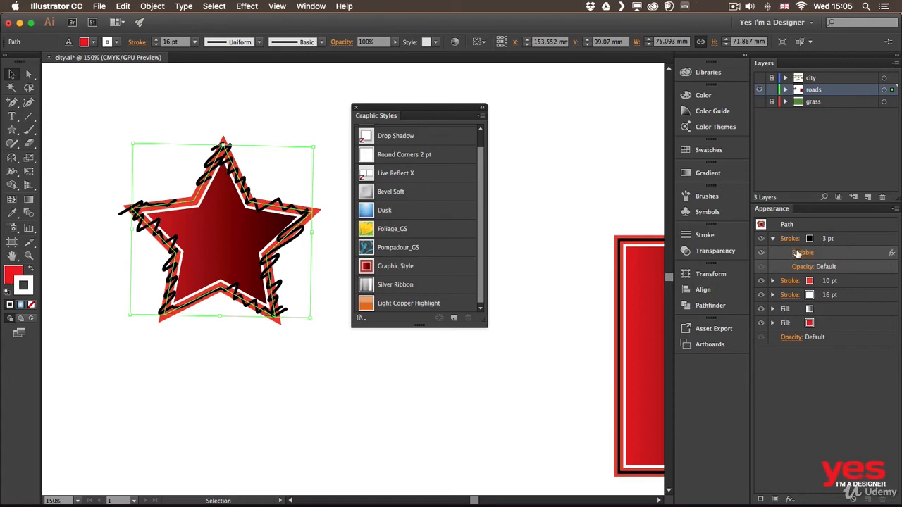
left_click(760, 253)
left_click(760, 253)
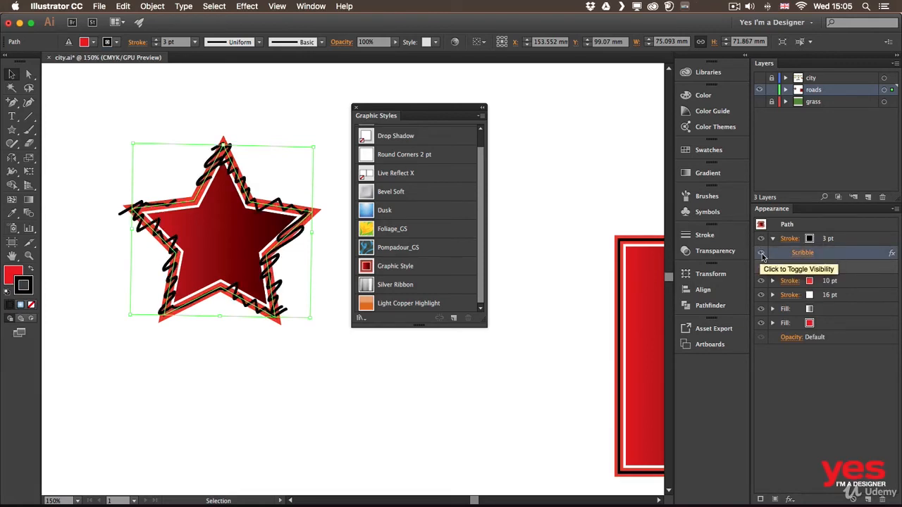
left_click(802, 253)
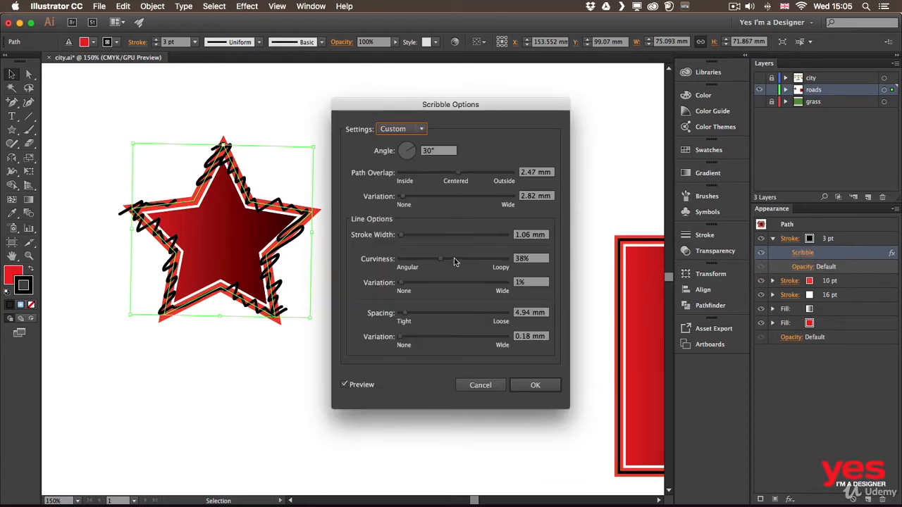
left_click(536, 386)
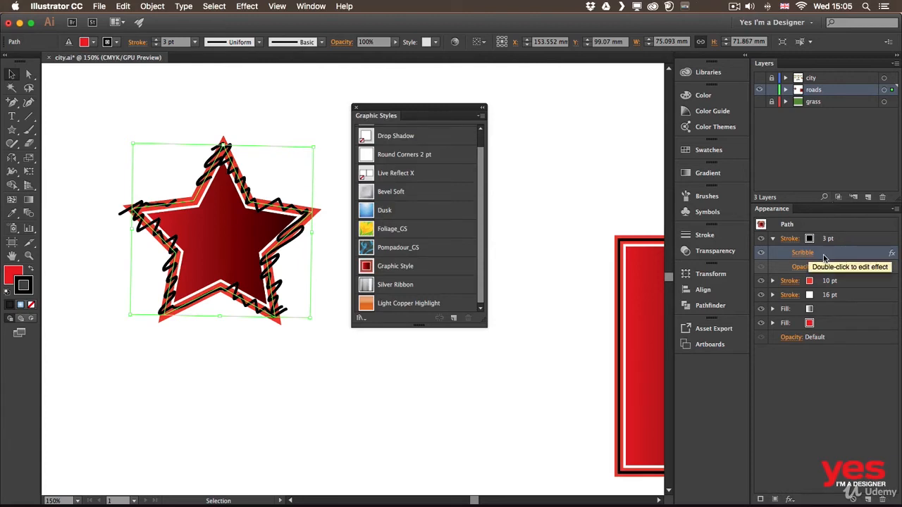
Expand the 10 pt and 16 pt strokes, move Scribble to the 10 pt stroke, and copy it back to the 3 pt stroke
left_click(773, 281)
left_click(773, 309)
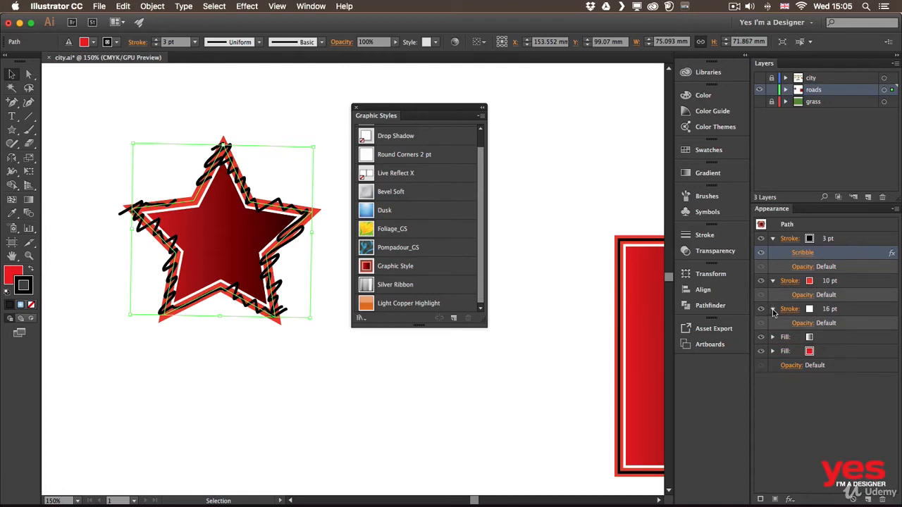
left_click_drag(822, 255, 831, 287)
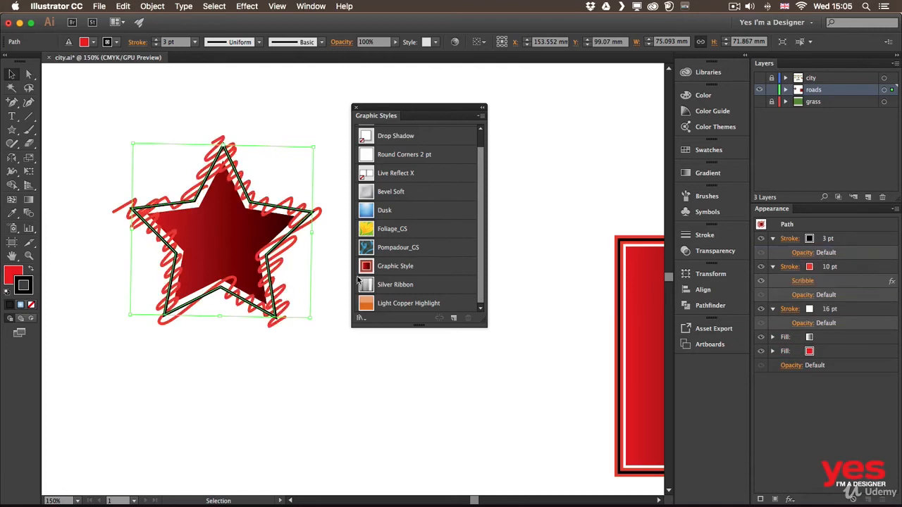
mouse_move(828, 285)
left_mouse_down()
mouse_move(817, 314)
mouse_move(826, 248)
left_mouse_up()
key("alt")
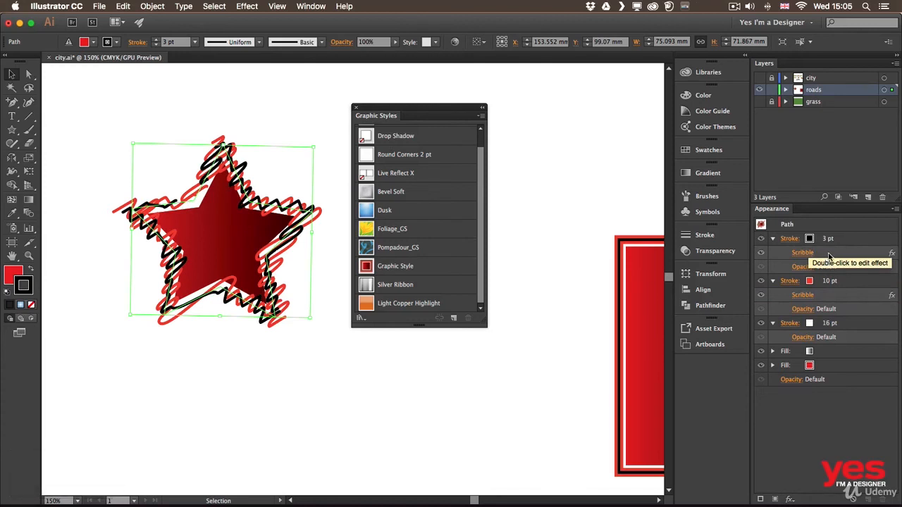
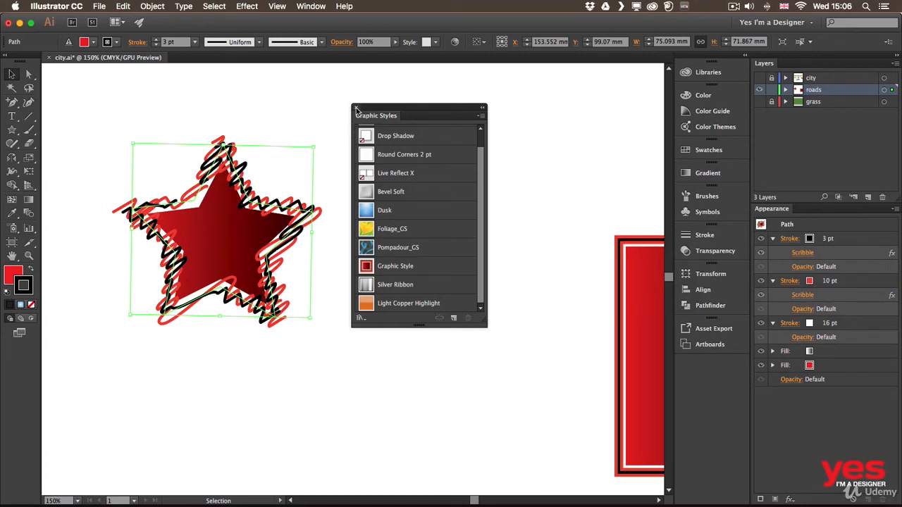
Dock the Graphic Styles panel below Symbols and move the star off the artboard, past its right edge
left_click_drag(356, 111, 723, 224)
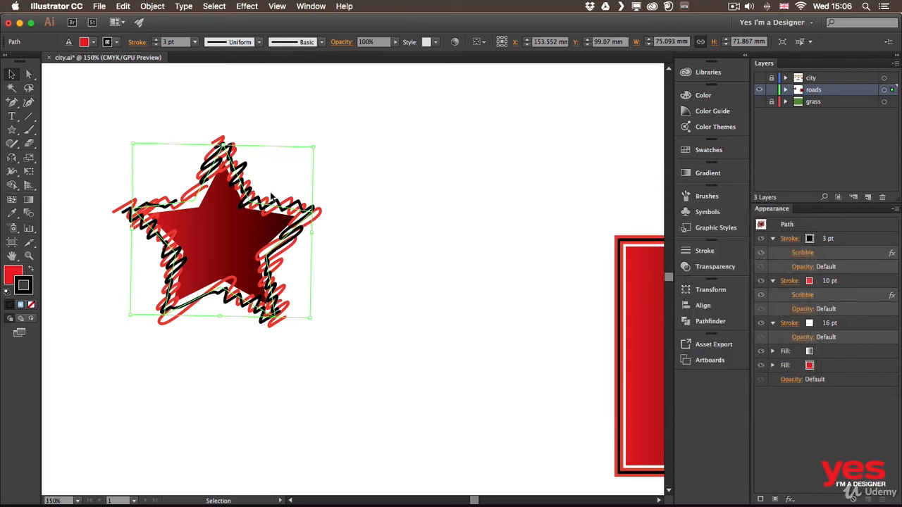
key("super+0")
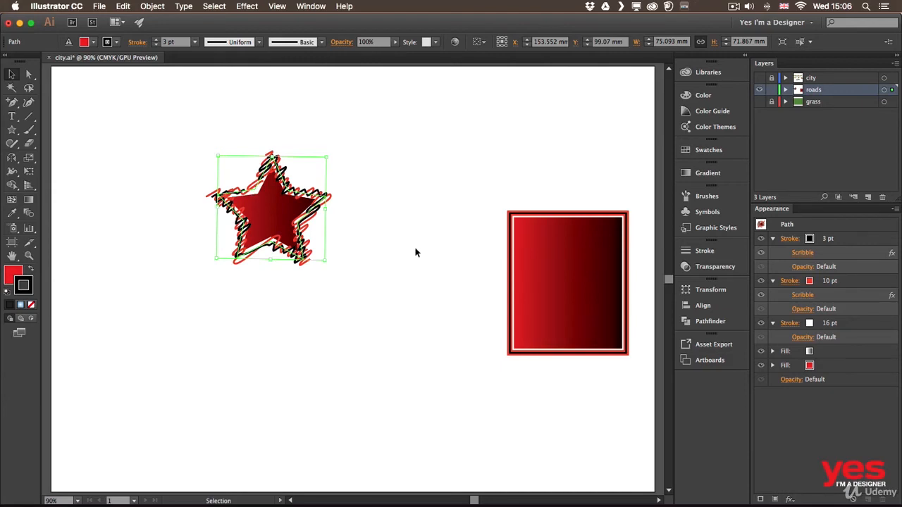
left_click_drag(248, 209, 582, 154)
scroll(469, 173, "right", 5)
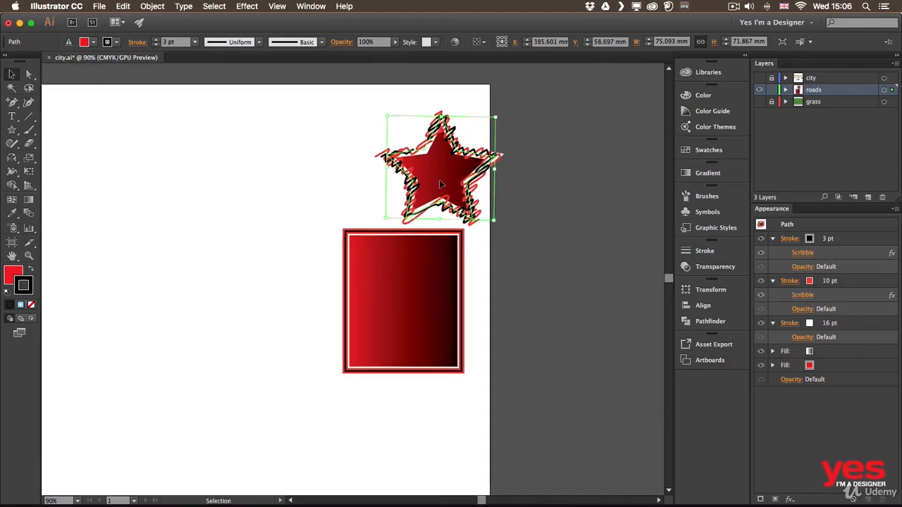
left_click_drag(450, 176, 585, 195)
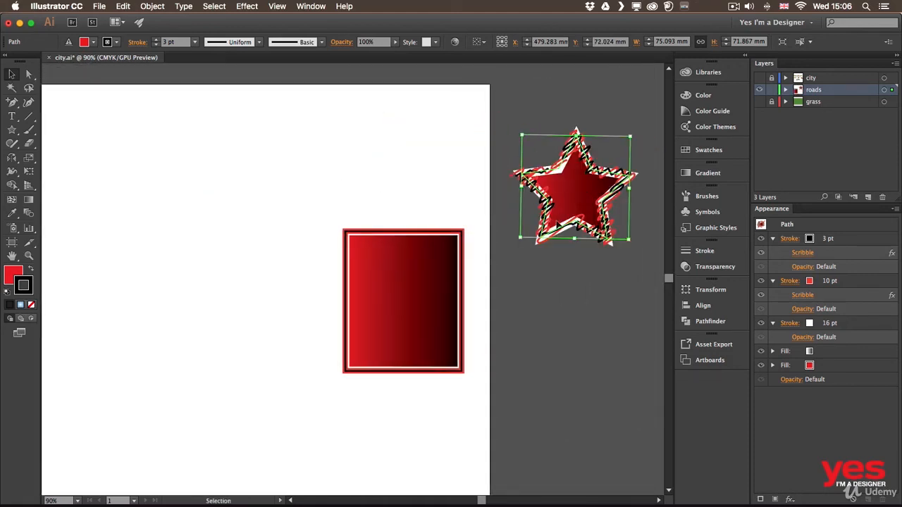
Delete the red-to-black gradient rectangle from the artboard and leave nothing selected
left_click(403, 254)
key("Delete")
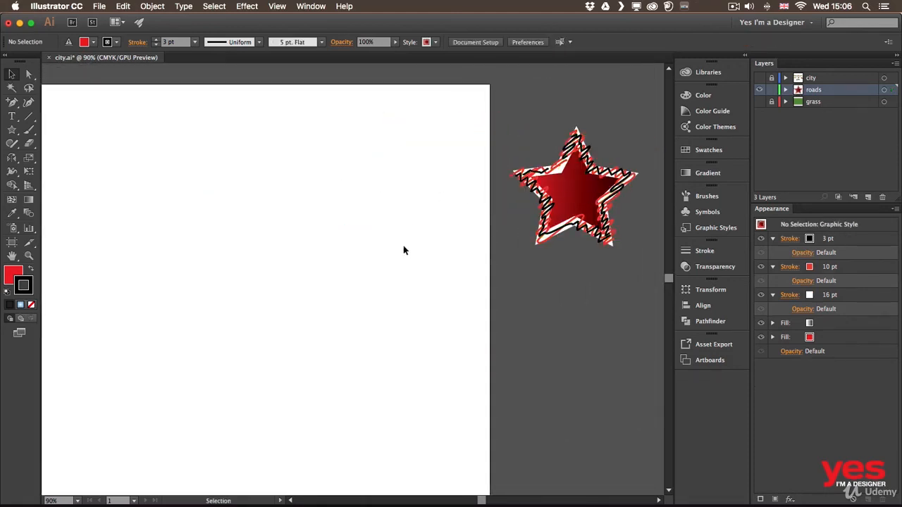
left_click(575, 197)
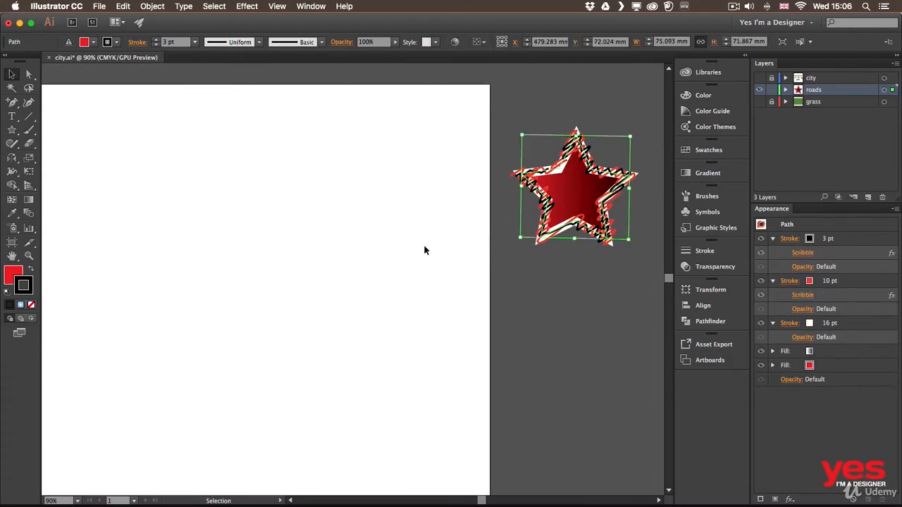
left_click_drag(249, 268, 413, 266)
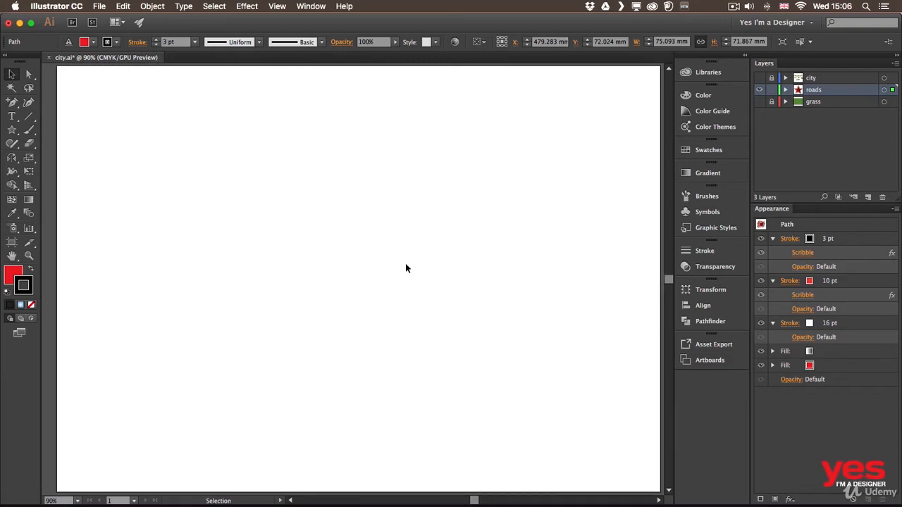
left_click(104, 111)
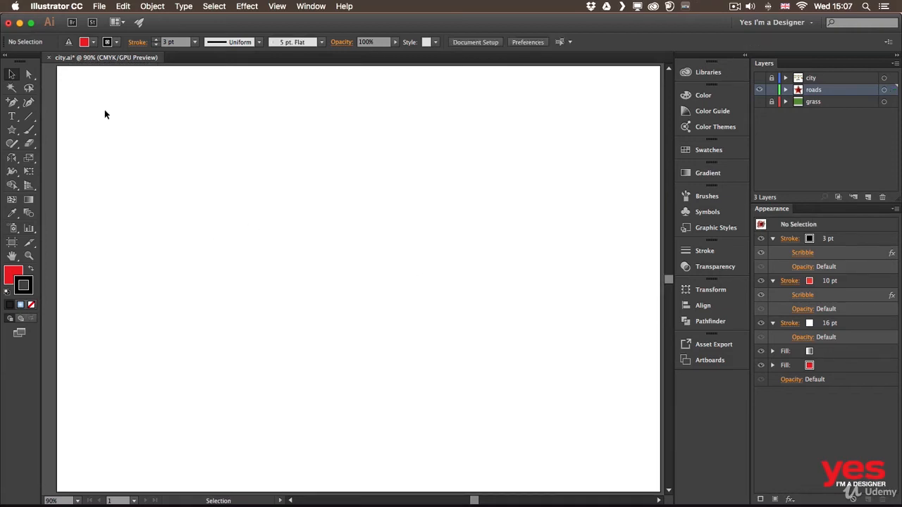
Draw a straight vertical line about 186 mm long on the empty artboard
left_click(28, 116)
left_click_drag(295, 149, 301, 416)
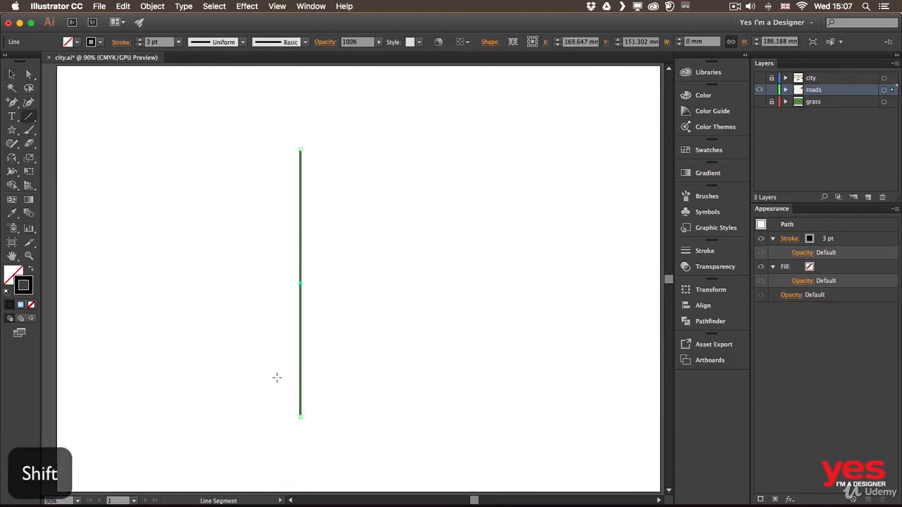
key("v")
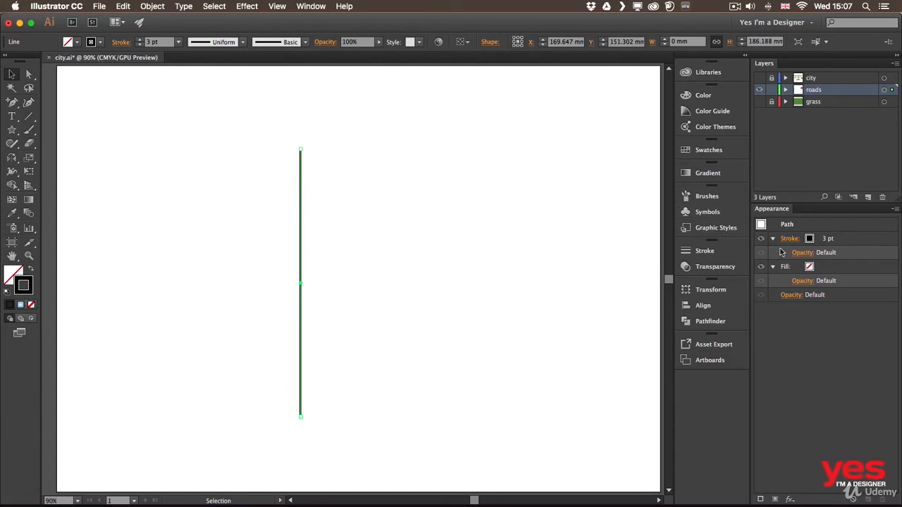
Add a second stroke to the vertical line and colour the lower of the two dark grey
left_click(831, 245)
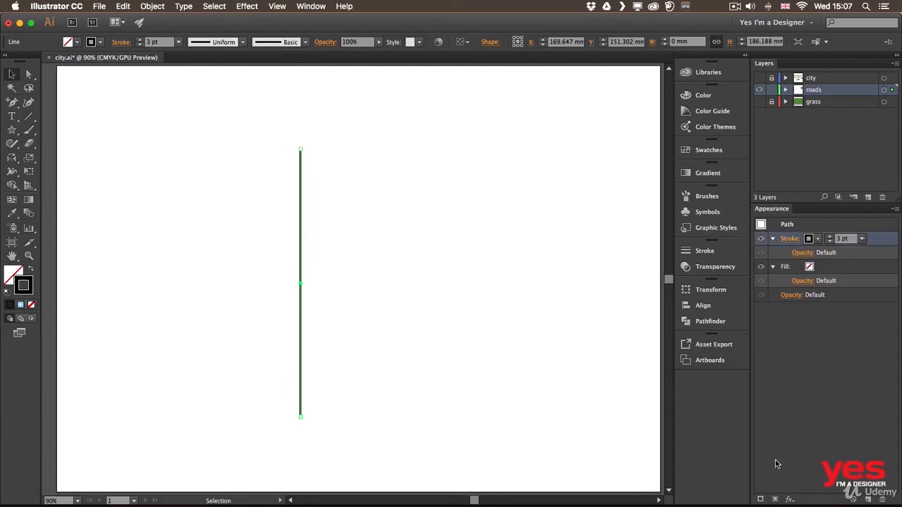
left_click(760, 499)
left_click(819, 273)
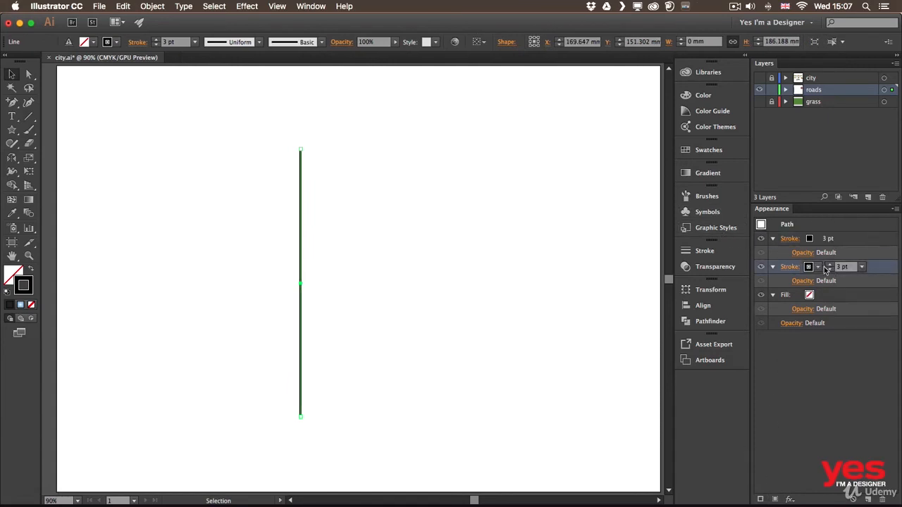
left_click(818, 267)
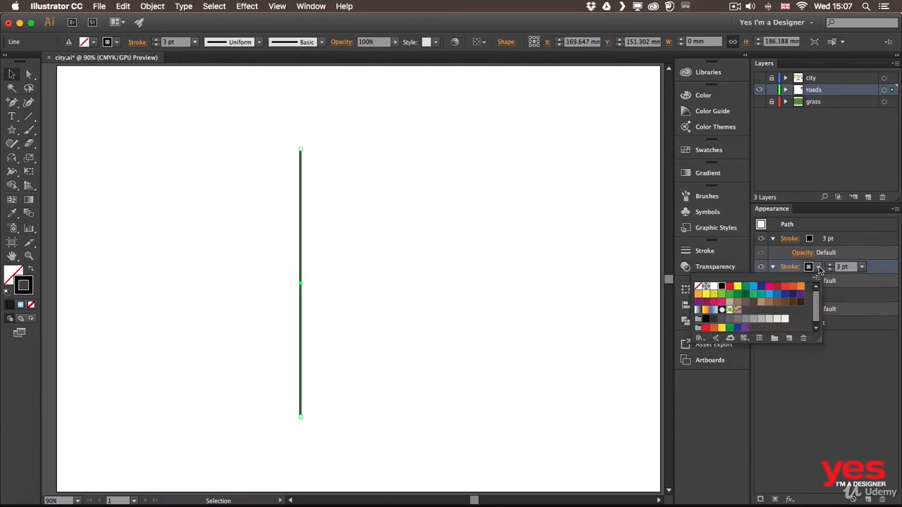
left_click(721, 318)
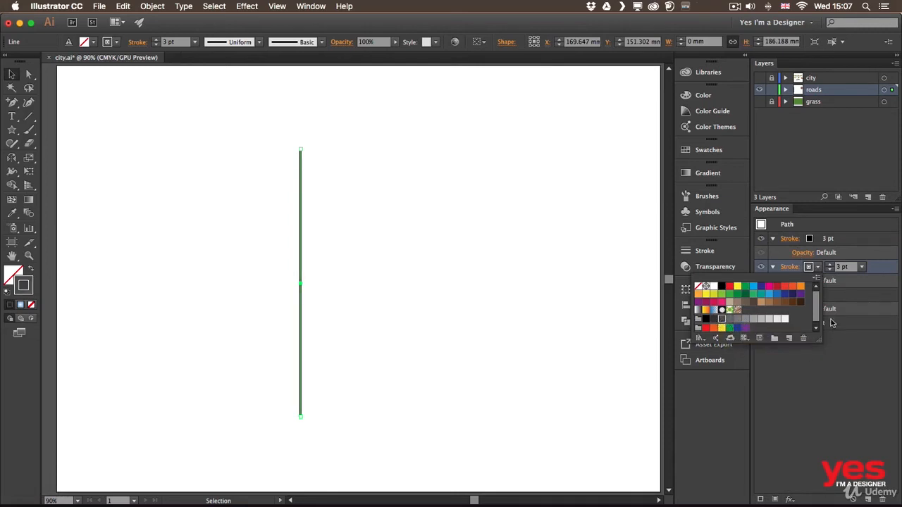
Set the weight of the dark grey stroke to 70 pt
left_click(829, 264)
left_click(829, 265, "shift")
left_click(829, 264, "shift")
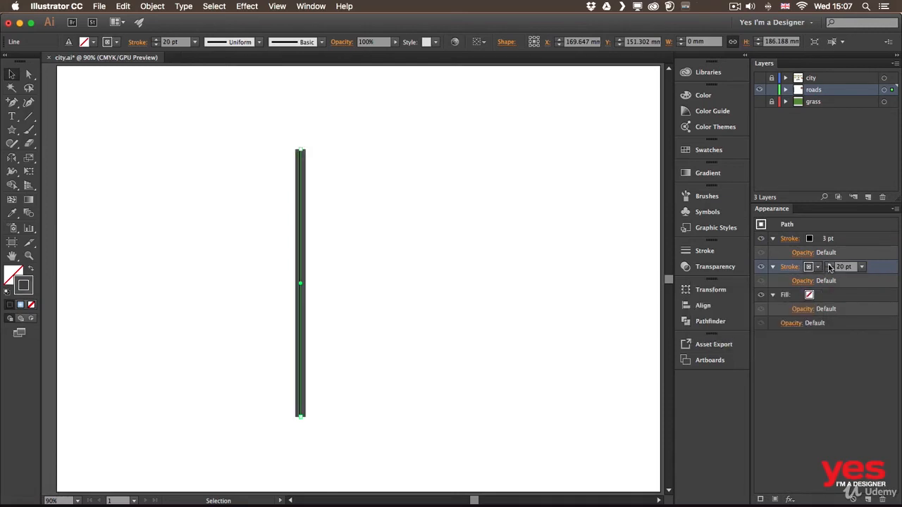
left_click(829, 264, "shift")
left_click(829, 264, "shift")
left_click(829, 264, "shift")
left_click(829, 264, "shift")
left_click(829, 265, "shift")
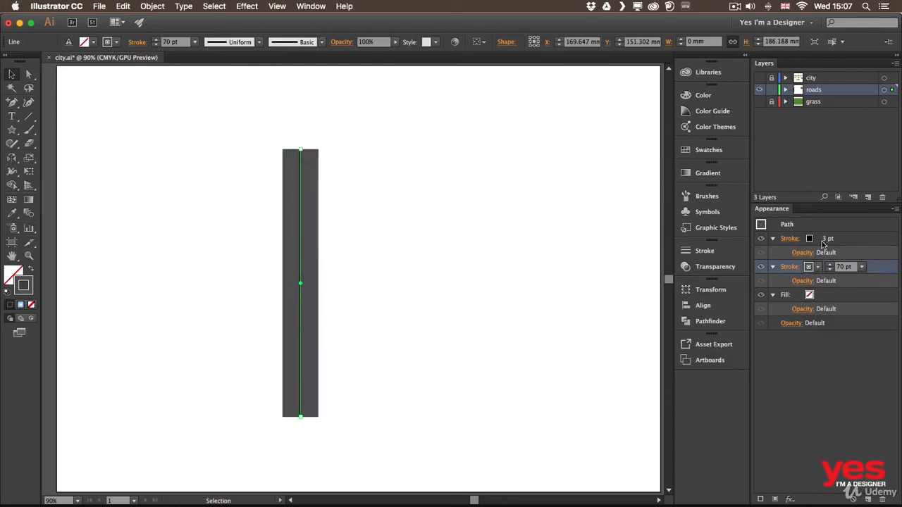
Colour the line's upper 3 pt stroke orange and set its weight to 5 pt
left_click(821, 241)
left_click(810, 239)
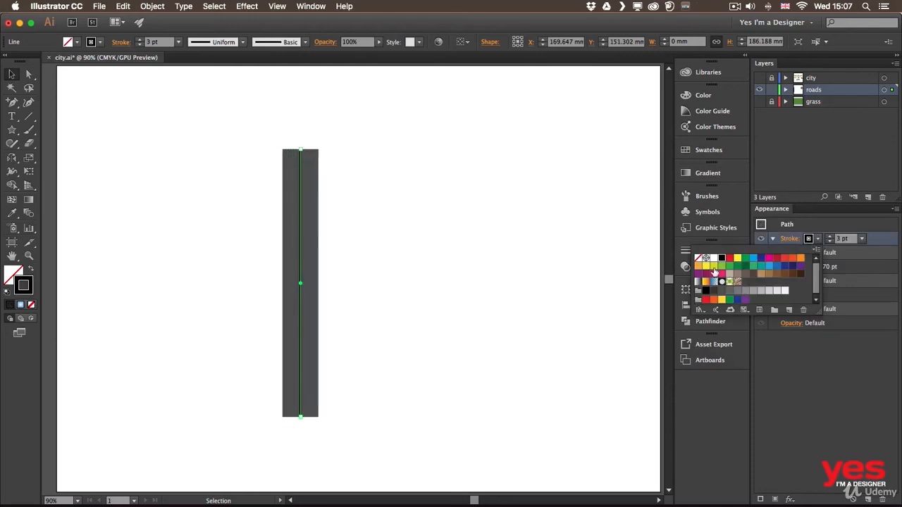
left_click(801, 259)
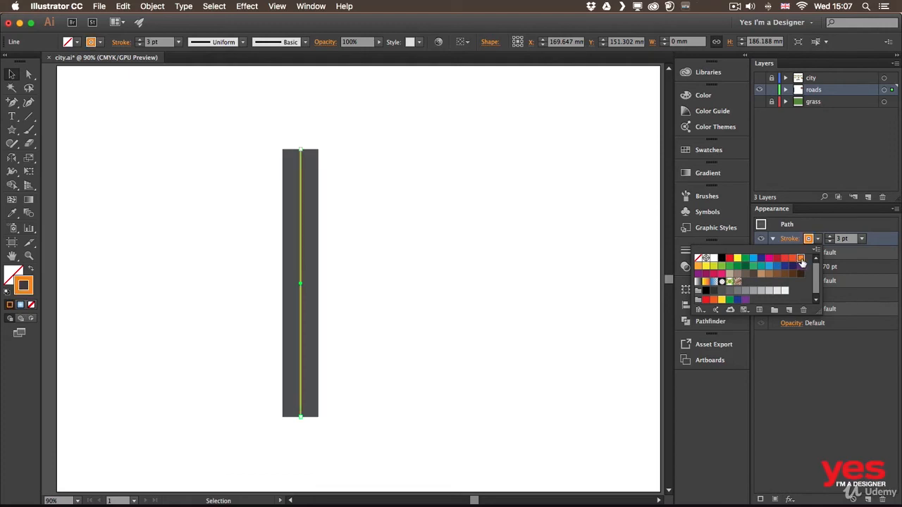
left_click(832, 237)
left_click(831, 236)
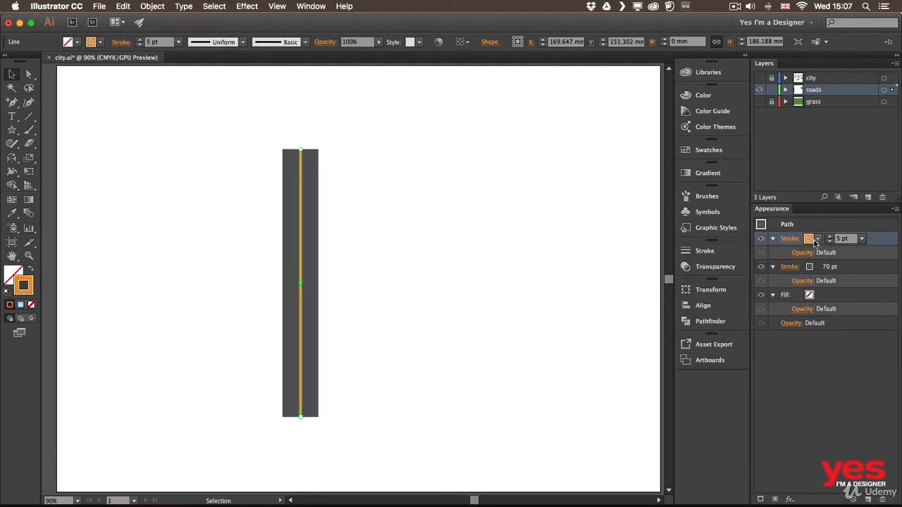
Move the line close to the artboard's right edge and set its orange stroke to 8 pt
left_click_drag(300, 259, 594, 252)
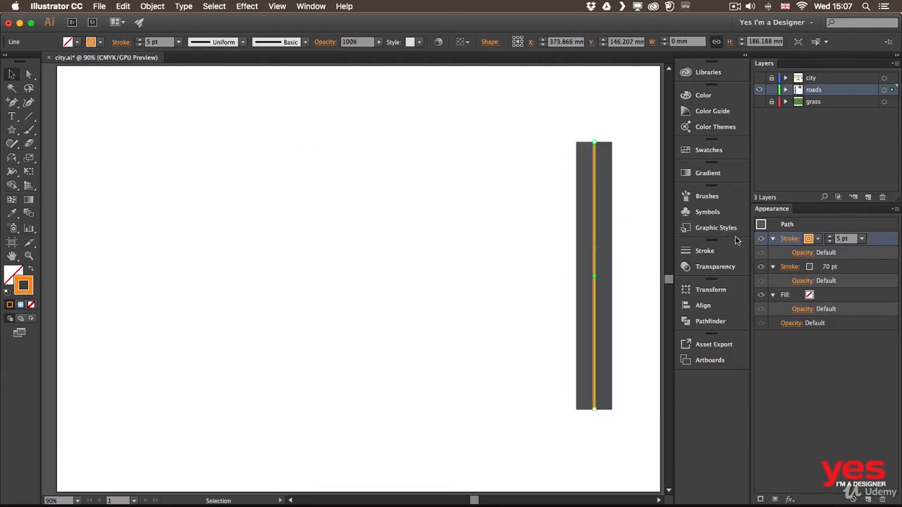
left_click(830, 236)
left_click(830, 236)
left_click(830, 237)
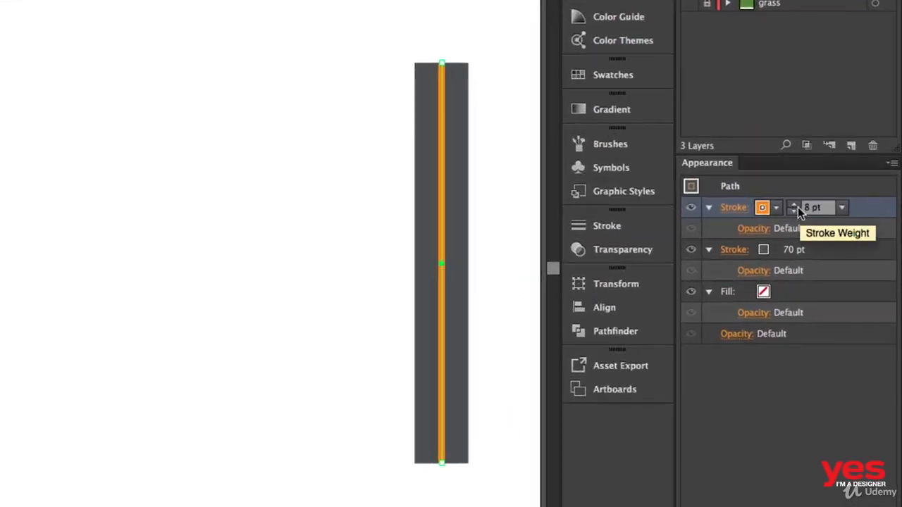
Turn the orange stroke into a dashed line and set its weight to 6 pt
left_click(729, 209)
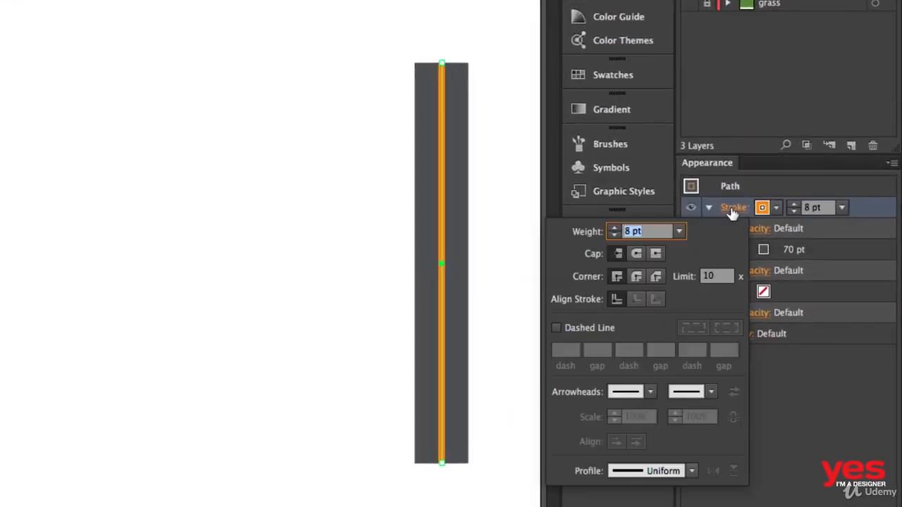
left_click(583, 330)
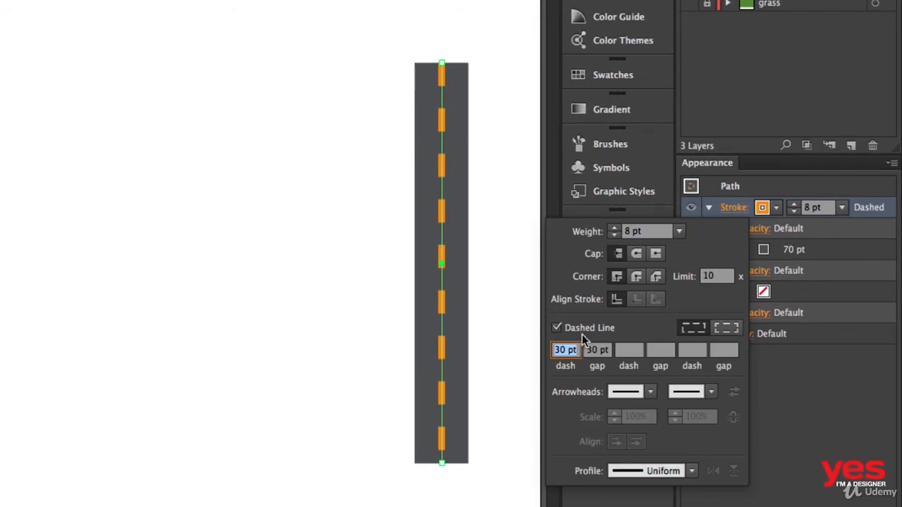
left_click(615, 236)
left_click(615, 237)
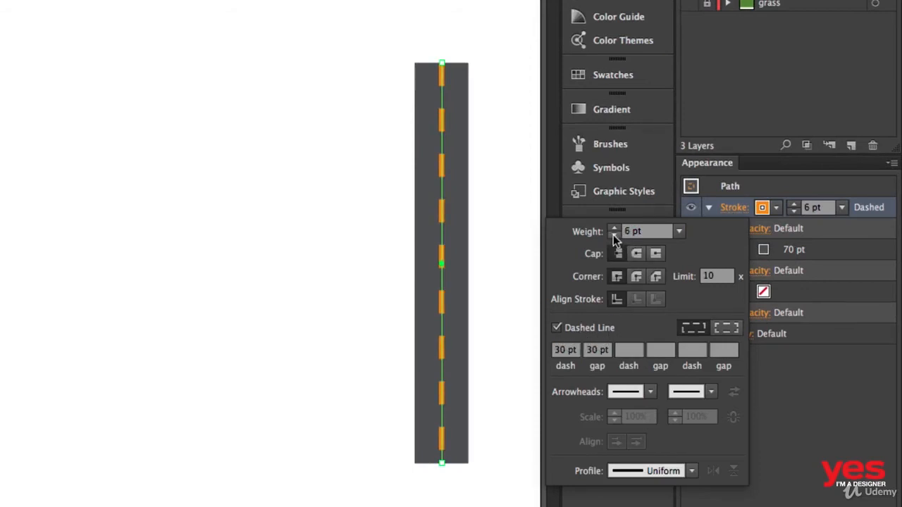
Set the gap of the orange dashed stroke to 10 pt
left_click(603, 351)
key("BackSpace")
type("1")
key("Return")
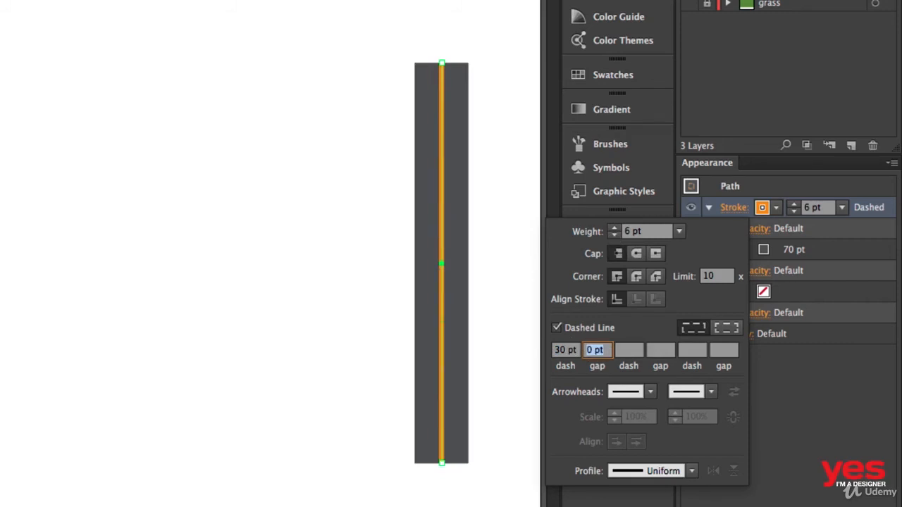
key("Up")
key("Up")
key("Up")
key("Up")
key("Up")
key("Up")
key("Up")
key("Up")
key("Up")
key("Up")
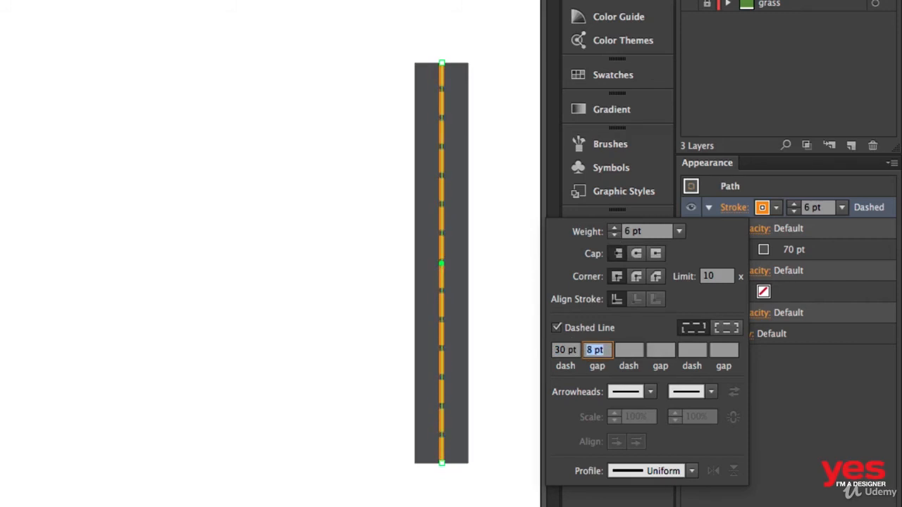
Shorten the dashes of the orange stroke to 21 pt
left_click(562, 350)
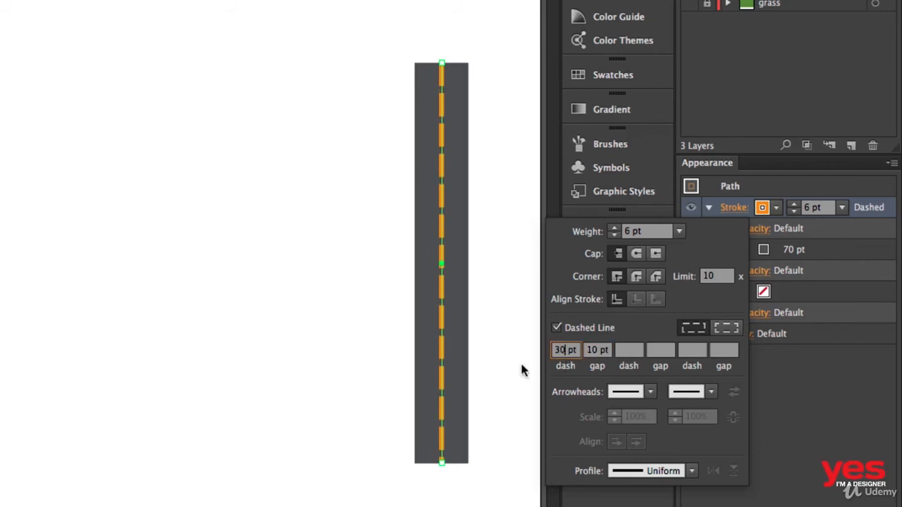
key("Down")
key("Down")
key("Down")
key("Down")
key("Down")
key("Down")
key("Down")
key("Down")
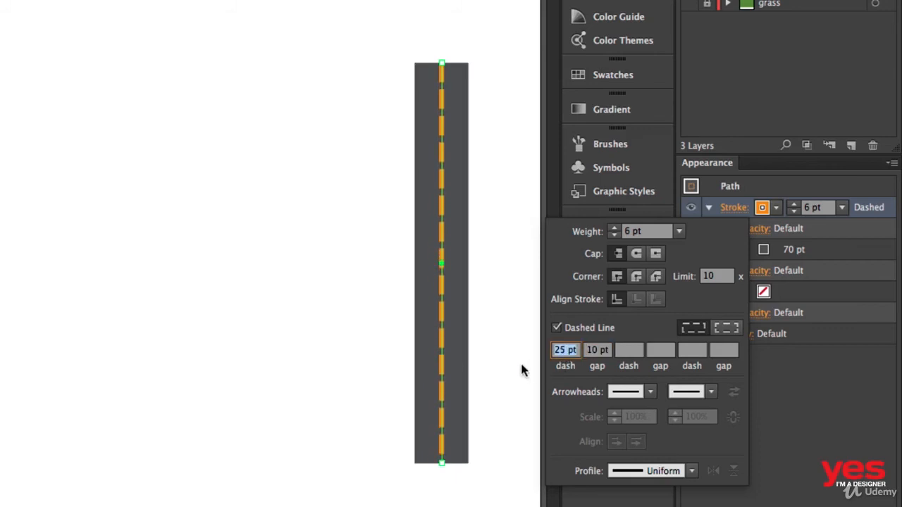
key("Down")
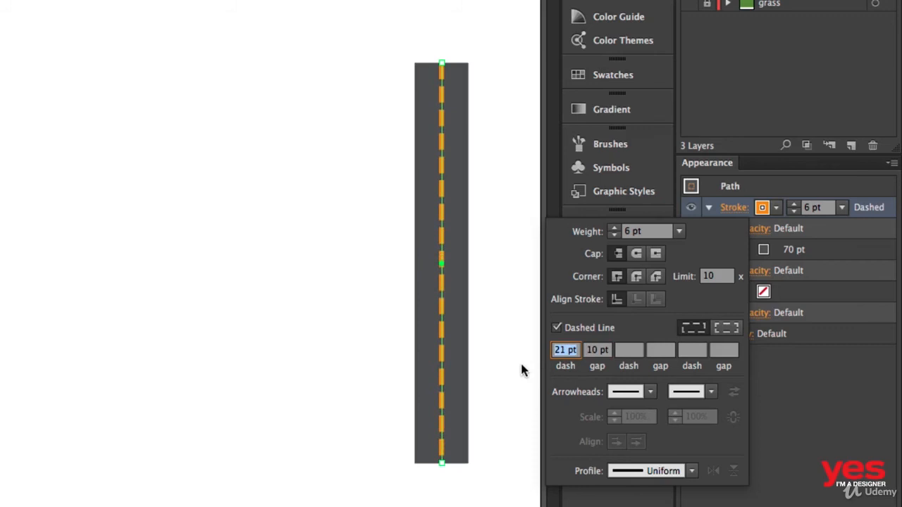
Widen the gap between the orange dashes by 6 pt and close the stroke options
left_click(599, 350)
key("Up")
key("Up")
key("Up")
key("Up")
key("Up")
key("Up")
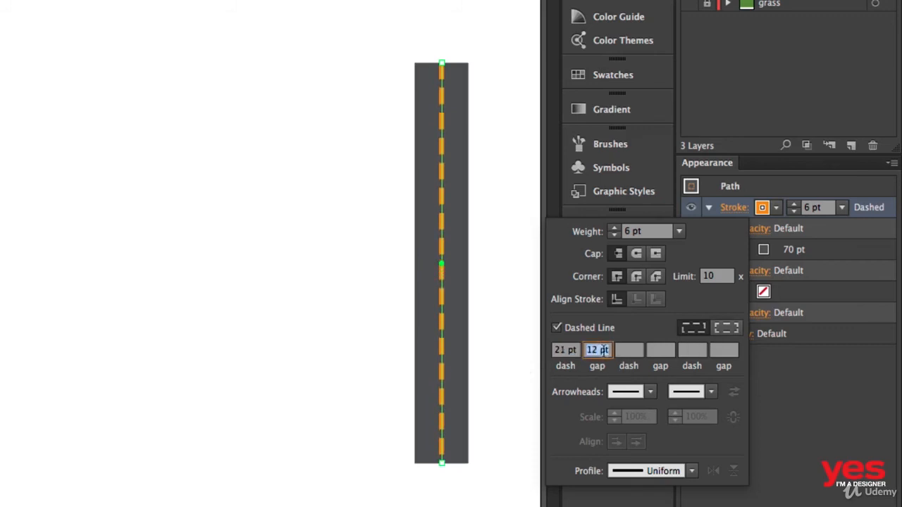
key("Return")
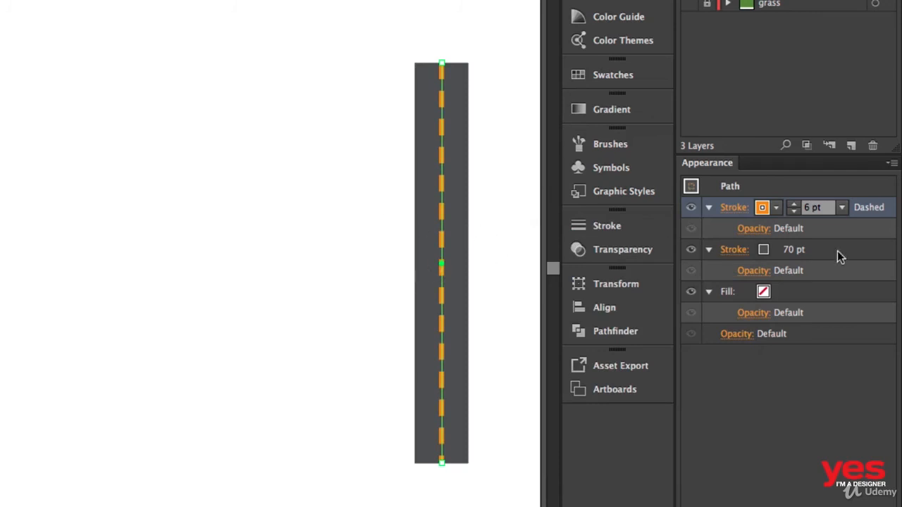
Add another stroke beneath the dark grey 70 pt stroke and set its weight to 80 pt
left_click(803, 250)
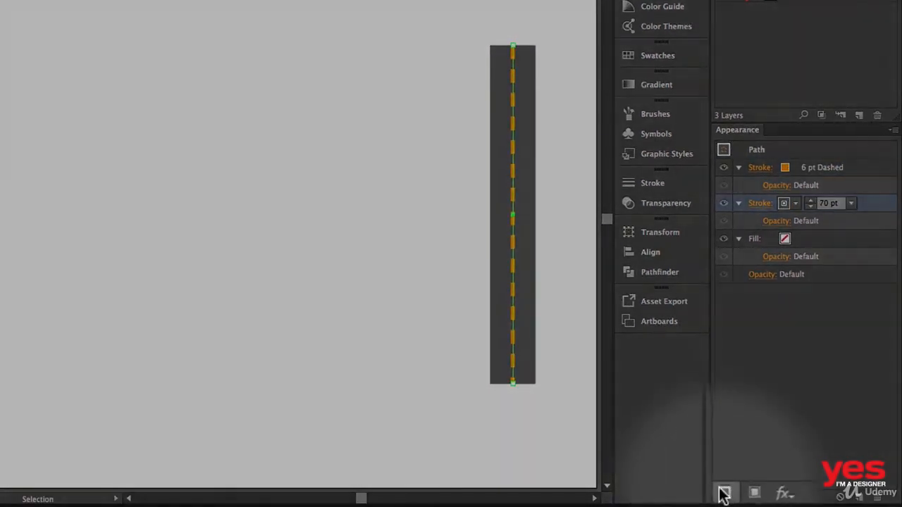
left_click(724, 493)
left_click(803, 239)
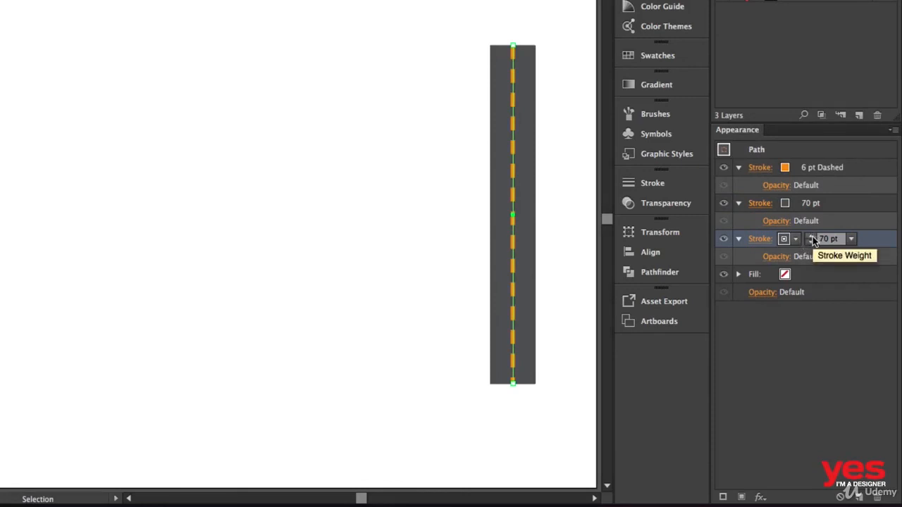
left_click(812, 237, "shift")
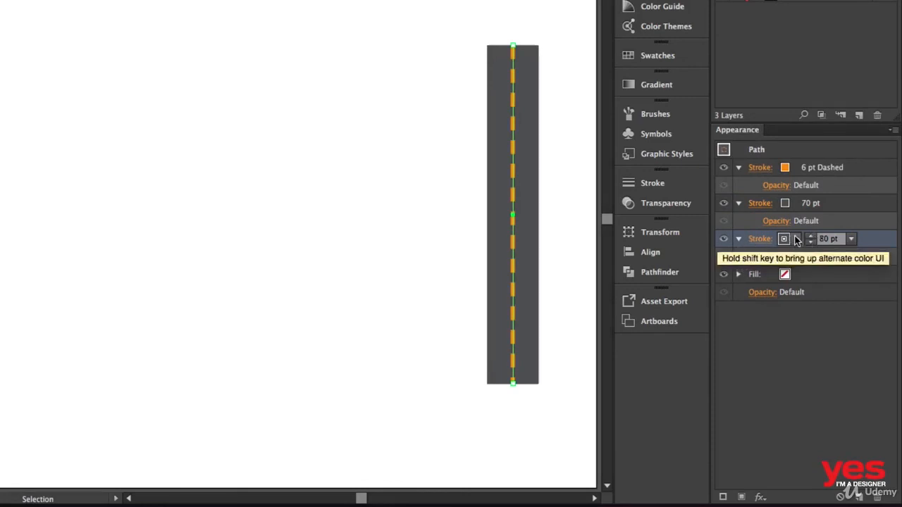
Colour the bottom 80 pt stroke light grey with the C=0 M=0 Y=0 K=20 swatch
left_click(796, 240)
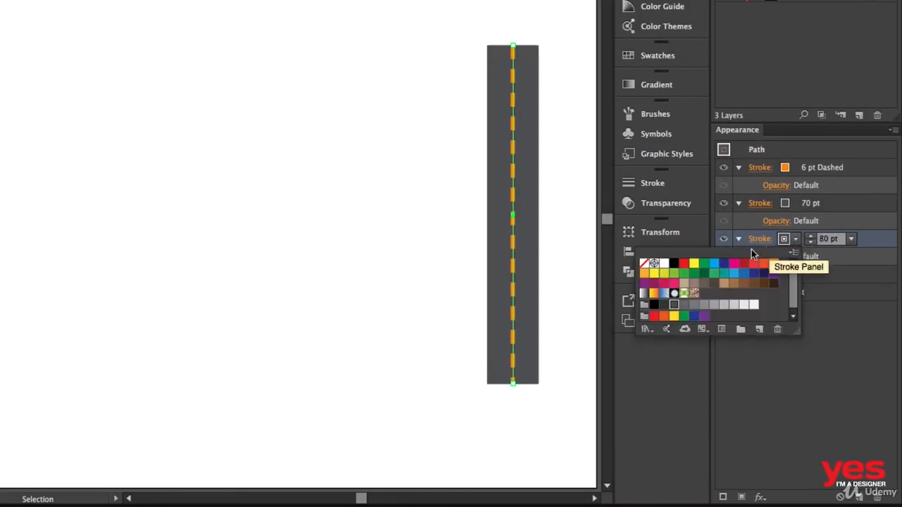
left_click(694, 265)
left_click(683, 265)
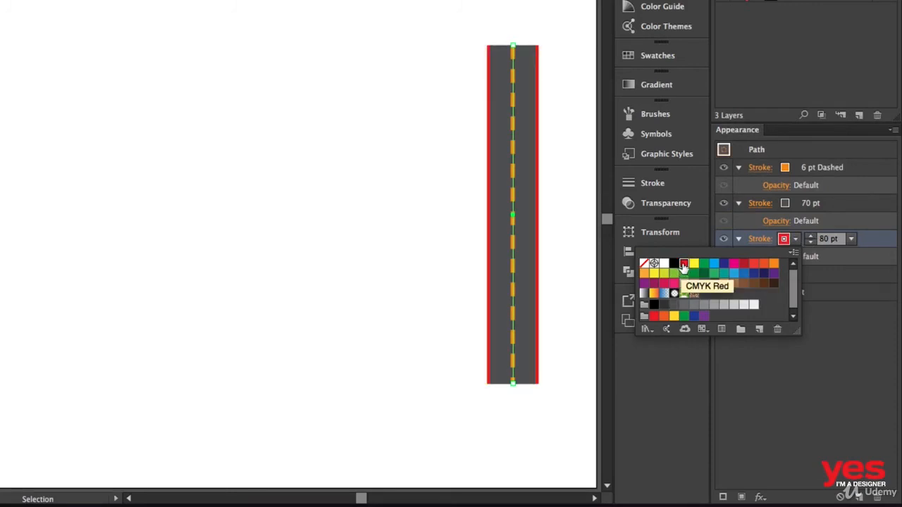
left_click(751, 307)
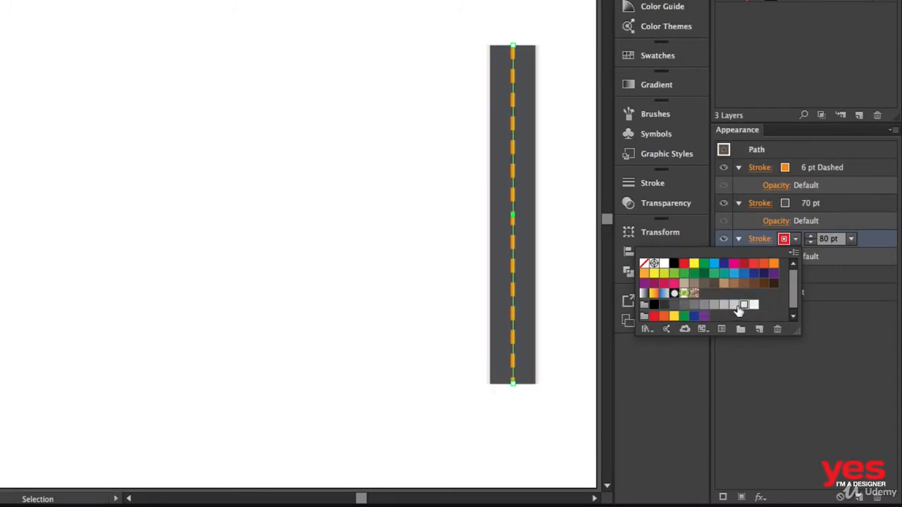
left_click(733, 307)
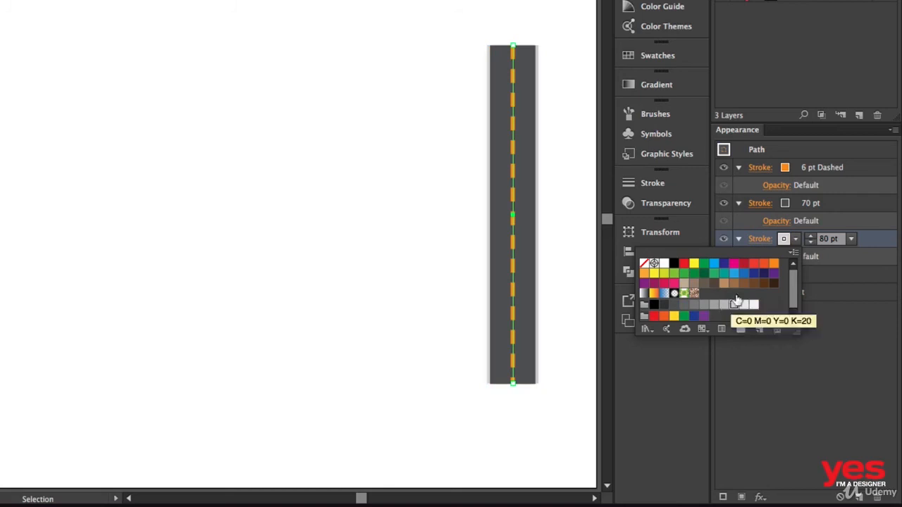
Set the weight of the light grey edge stroke to 85 pt
left_click(809, 236)
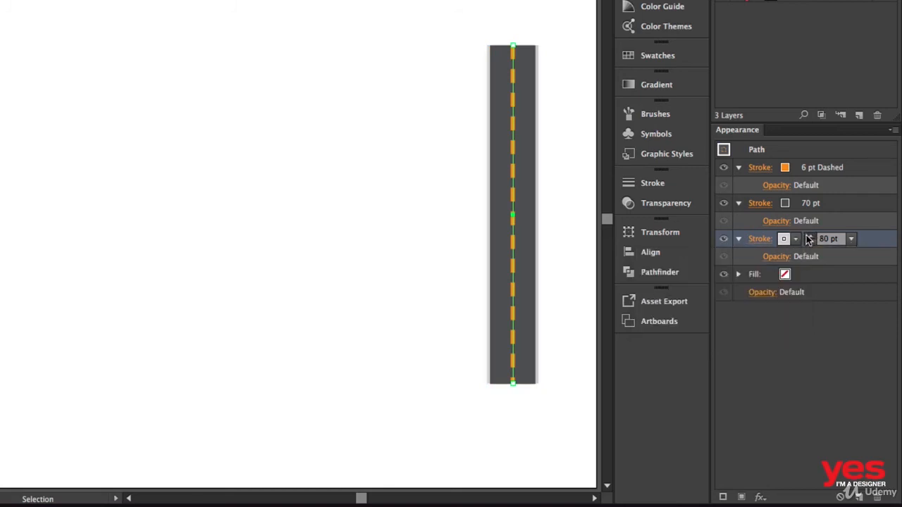
left_click(810, 235)
left_click(810, 236)
left_click(810, 236)
left_click(810, 236)
left_click(809, 236)
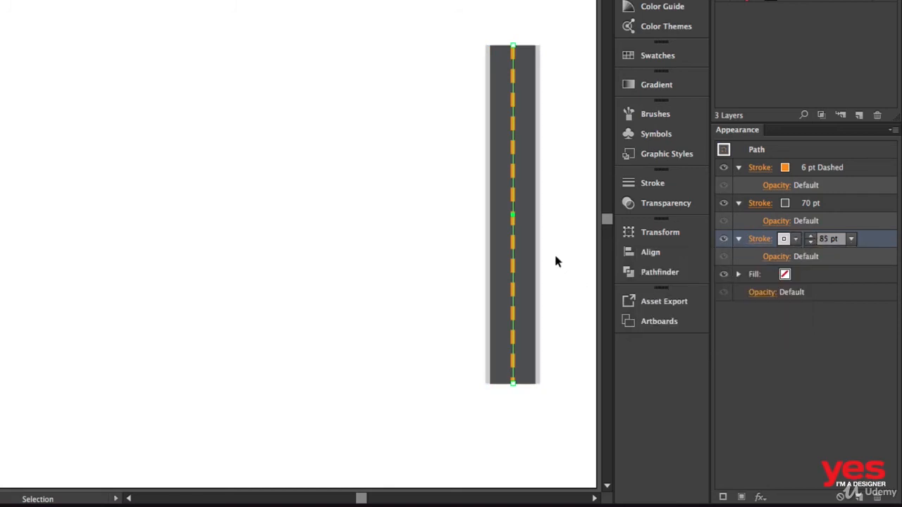
Move the styled road line from the right to the left part of the artboard
left_click(480, 138)
left_click(523, 211)
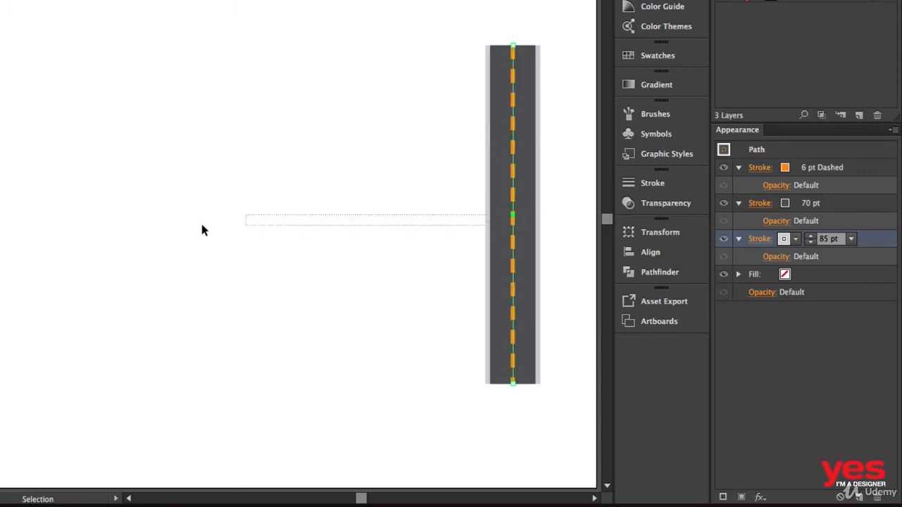
left_click_drag(515, 197, 198, 225)
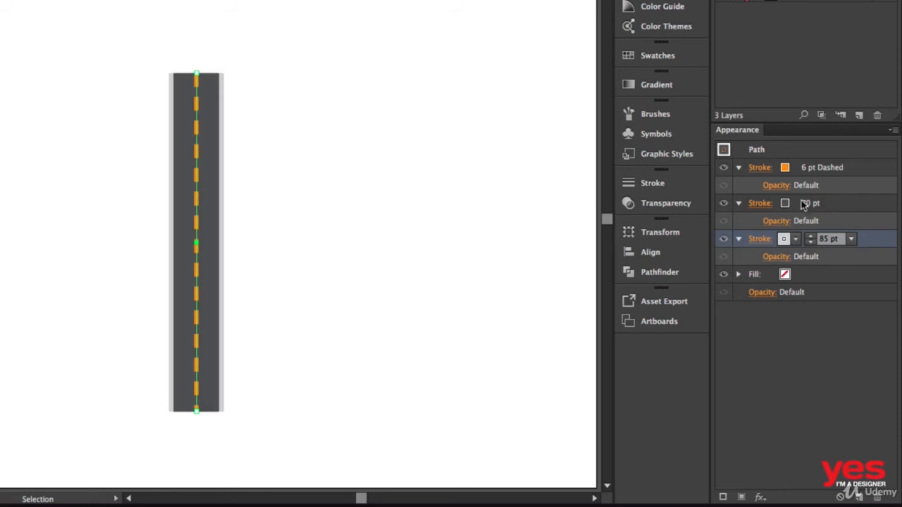
Hide and reshow the road's dashed orange, dark grey and light grey strokes one at a time to examine each layer
left_click(721, 174)
left_click(722, 168)
left_click(723, 168)
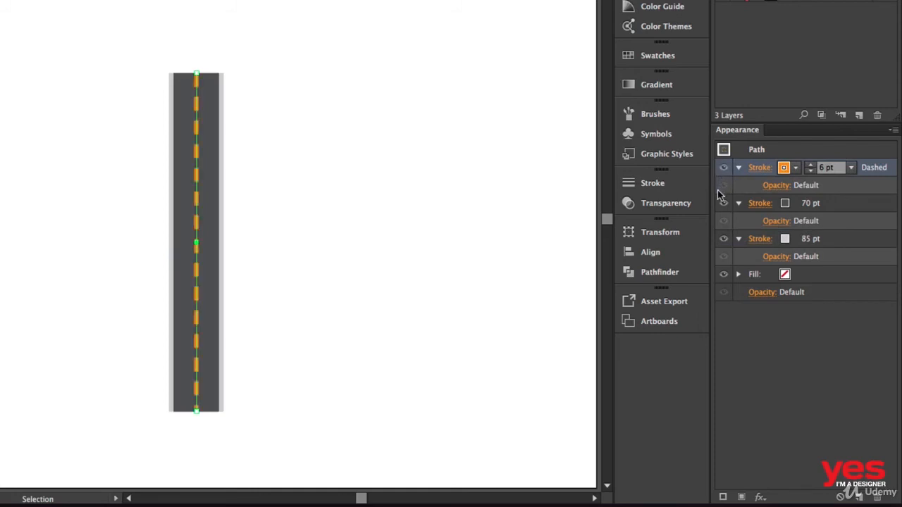
left_click(724, 204)
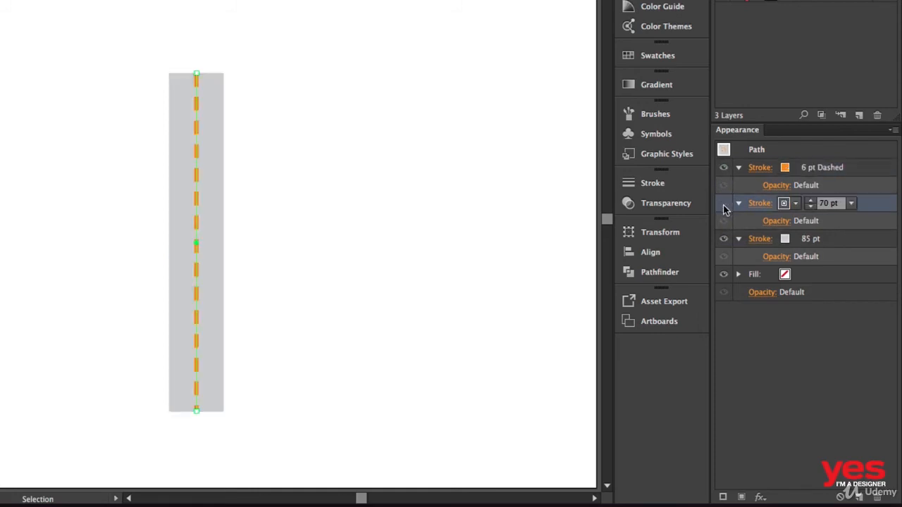
left_click(723, 204)
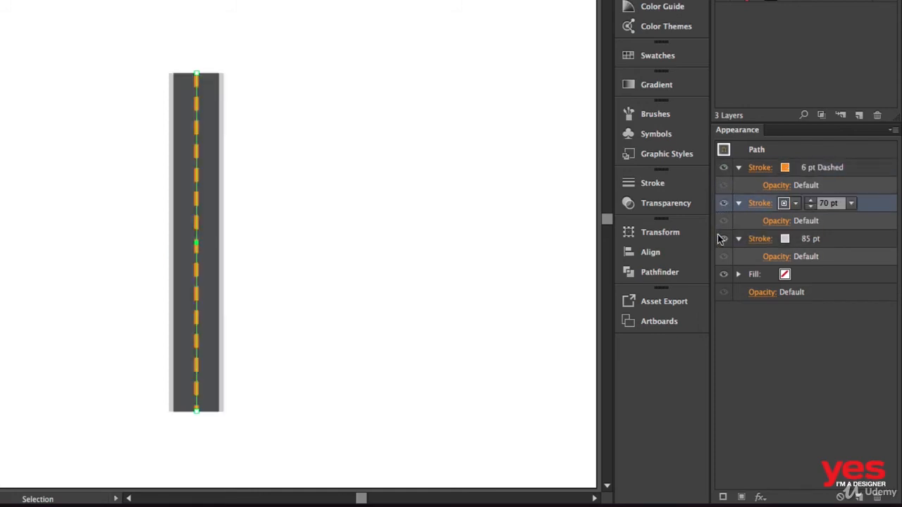
left_click(724, 239)
left_click(724, 239)
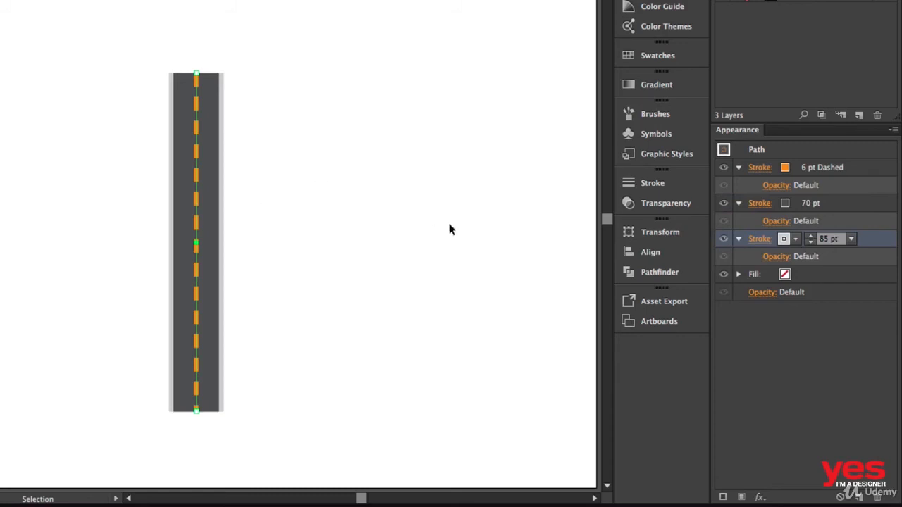
Move the road line off the artboard to below the scribbled star, shifting the star upward to make room
left_click_drag(449, 229, 249, 212)
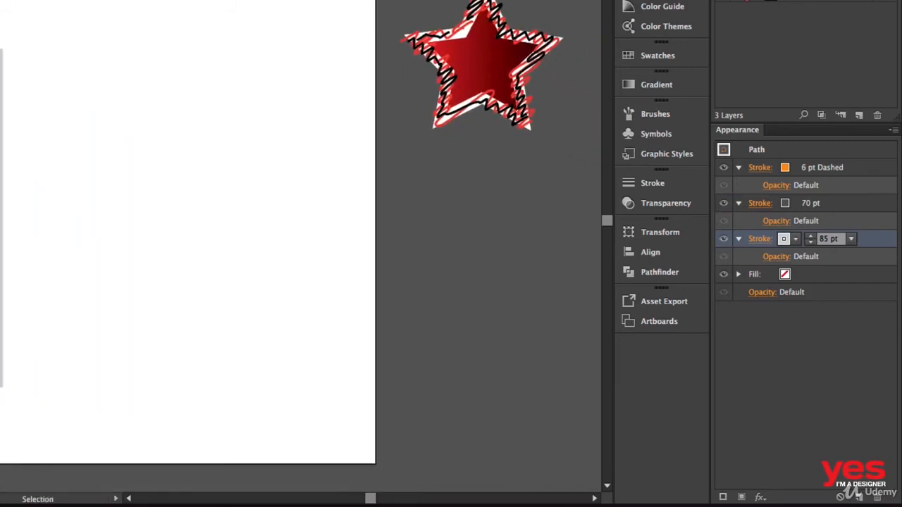
left_click_drag(1, 188, 446, 273)
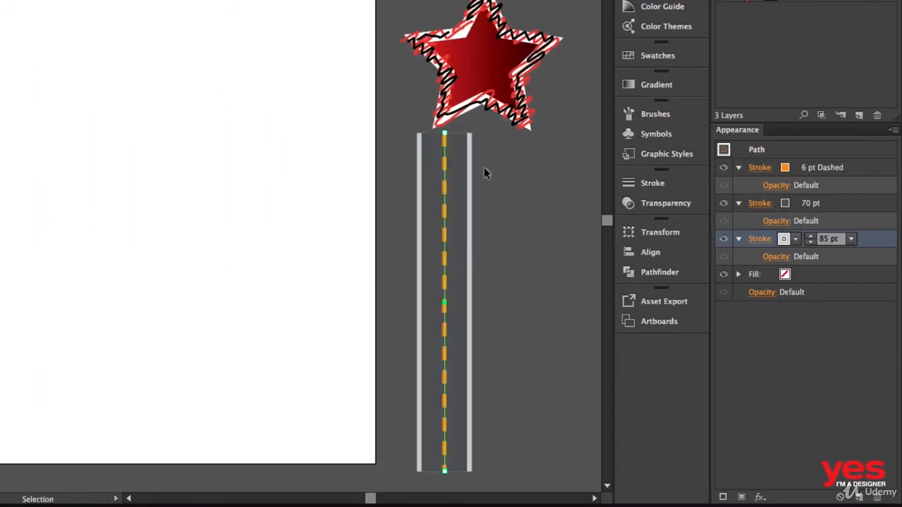
left_click_drag(491, 57, 487, 11)
left_click_drag(519, 175, 473, 164)
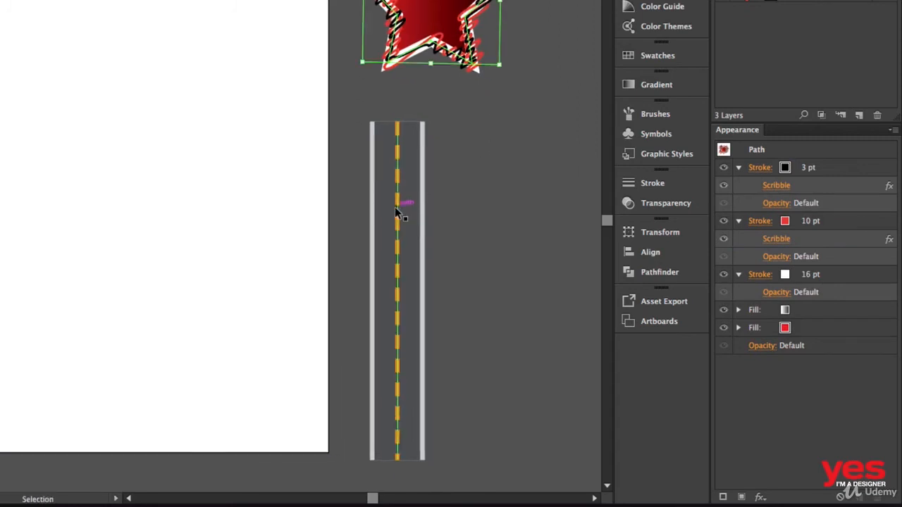
left_click_drag(394, 212, 407, 198)
left_click(491, 209)
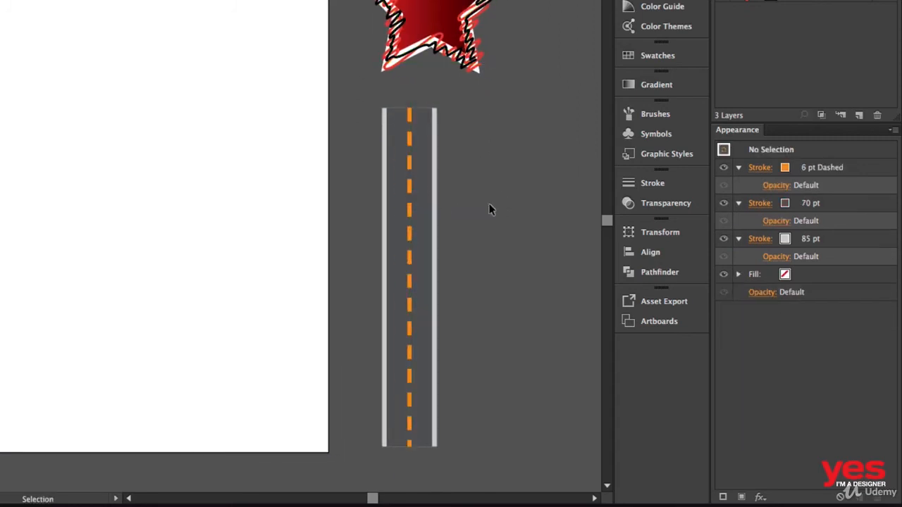
Widen the road line's light grey edge stroke to a weight of 98 pt
left_click(407, 191)
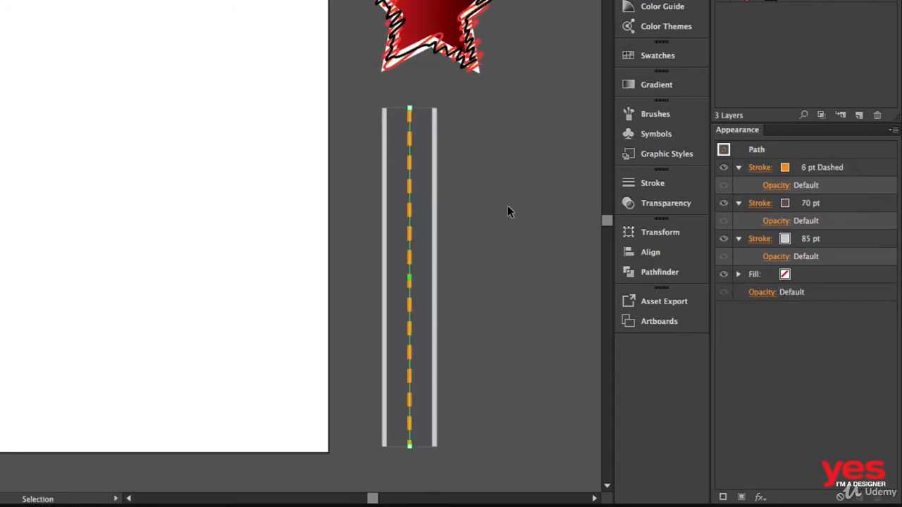
left_click(818, 239)
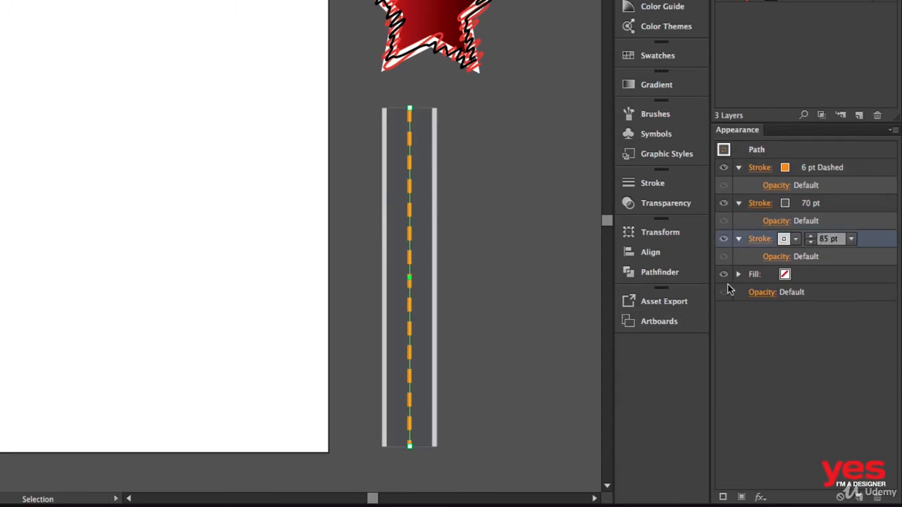
left_click(809, 236)
left_click(810, 236)
left_click(809, 236)
left_click(810, 236)
left_click(811, 235)
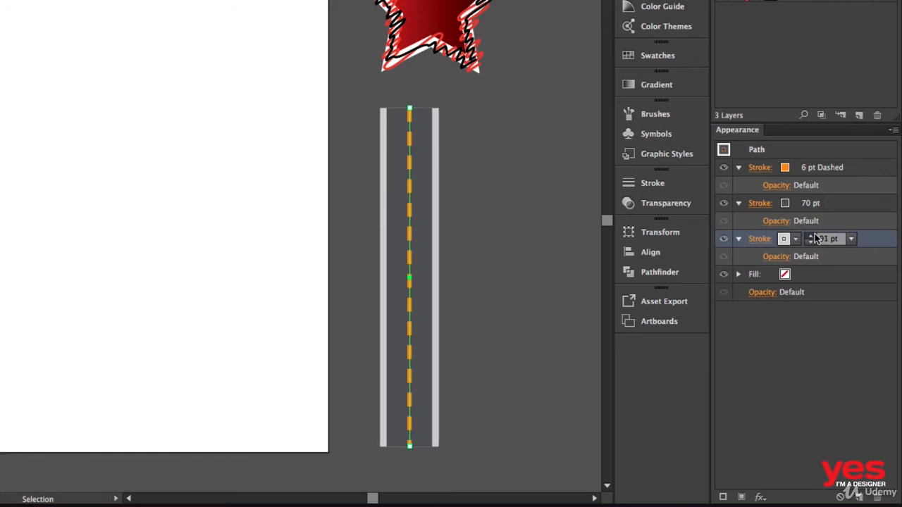
left_click(811, 236)
left_click(810, 236)
left_click(811, 235)
left_click(812, 235)
left_click(812, 235)
left_click(812, 235)
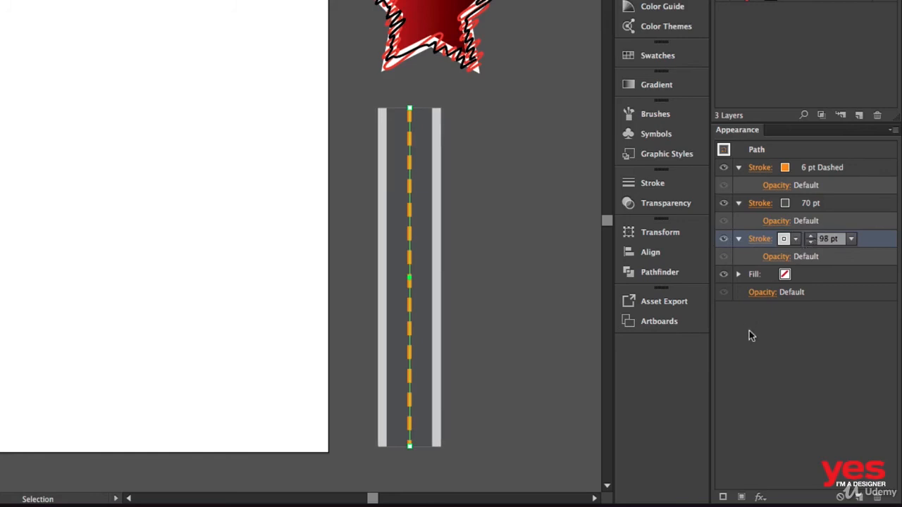
Duplicate the light grey 98 pt stroke and recolour the upper copy with a dark grey swatch
left_click(722, 496)
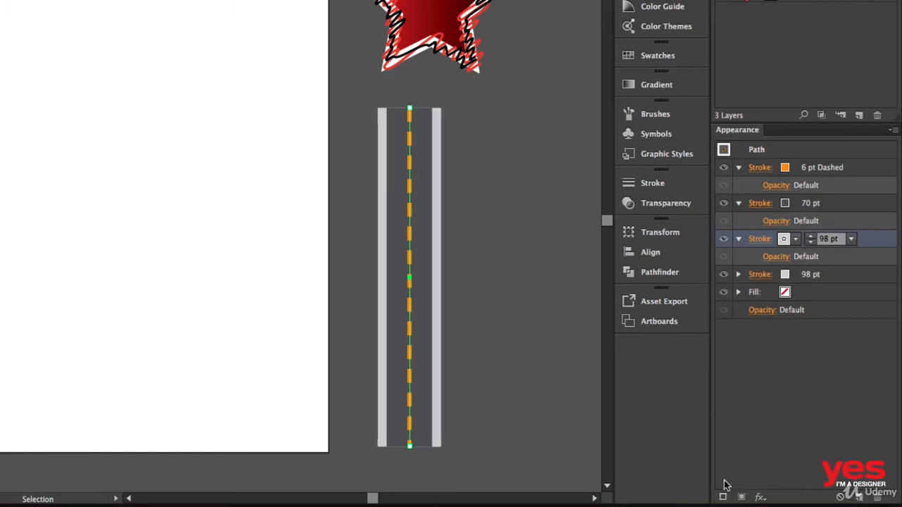
left_click(795, 240)
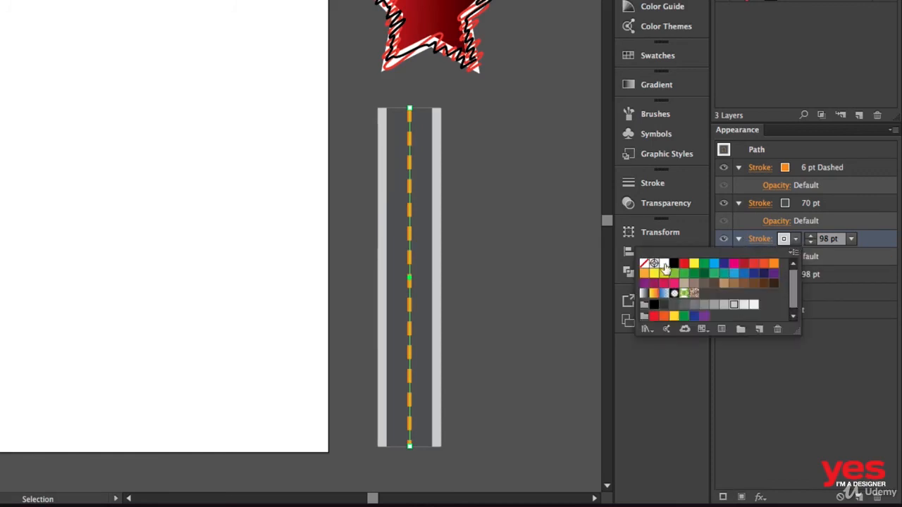
left_click(684, 305)
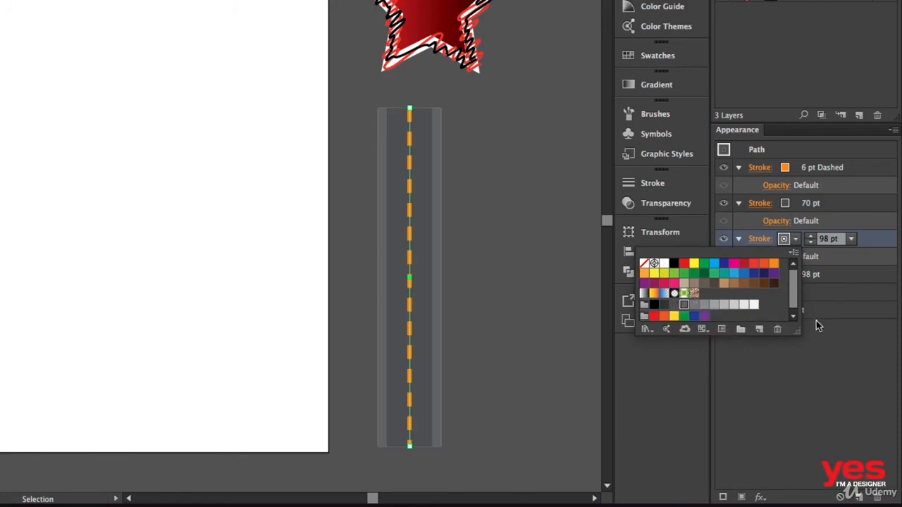
left_click(821, 351)
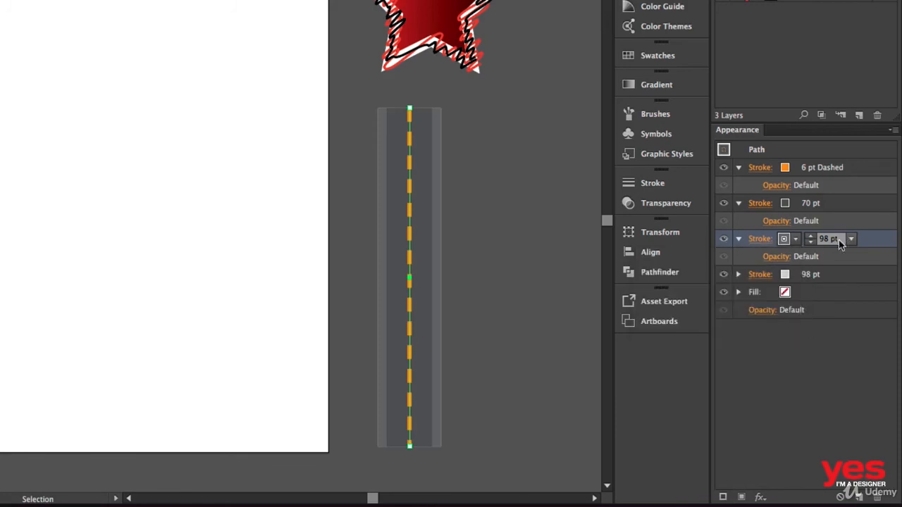
Make the upper 98 pt stroke a dashed line with a 1 pt dash and an empty gap value
left_click(761, 241)
left_click(636, 341)
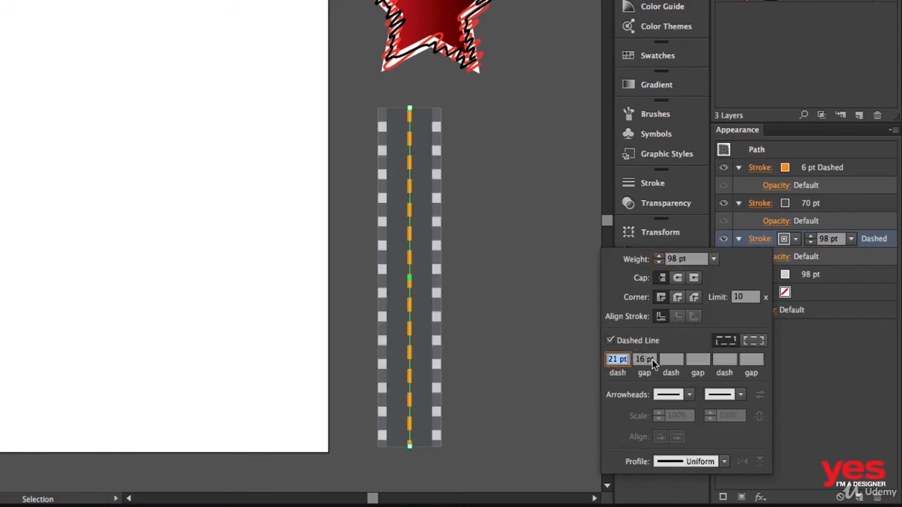
left_click(649, 358)
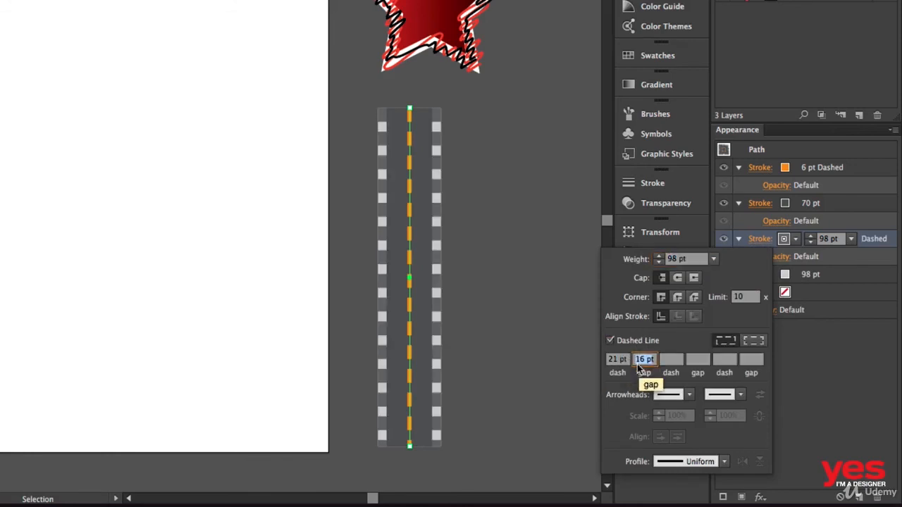
key("BackSpace")
left_click(625, 360)
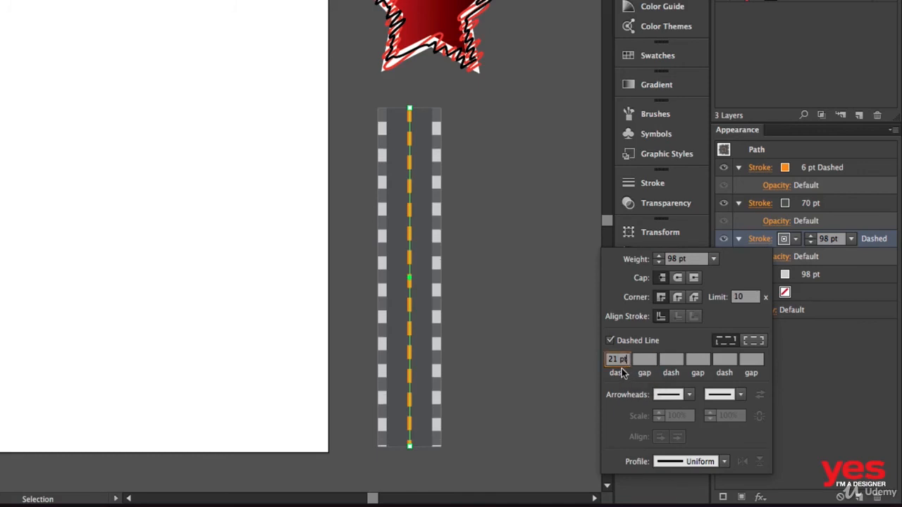
key("Down")
key("Down")
key("Down")
key("Down")
key("Down")
key("Down")
key("Down")
key("Down")
key("Down")
key("Down")
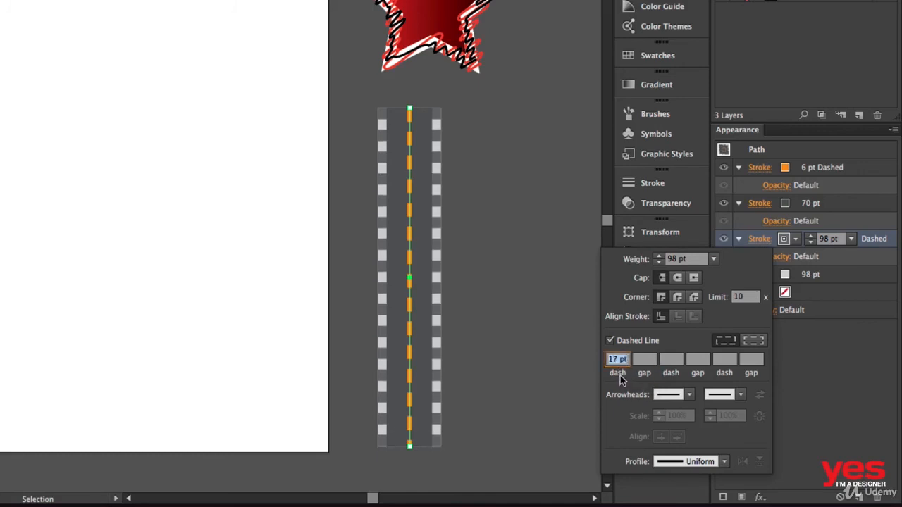
key("Down")
key("Down")
key("Down")
key("Down")
key("Down")
key("Down")
key("Down")
key("Down")
key("Down")
key("Down")
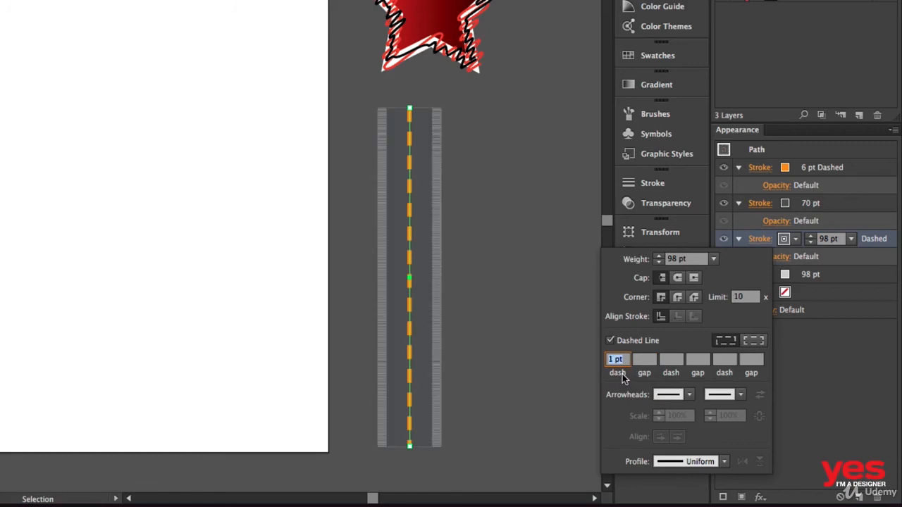
Set the gap of the dashed 98 pt stroke to 30 pt to space out the kerb joints
left_click(644, 360)
type("10")
key("Return")
key("shift+Up")
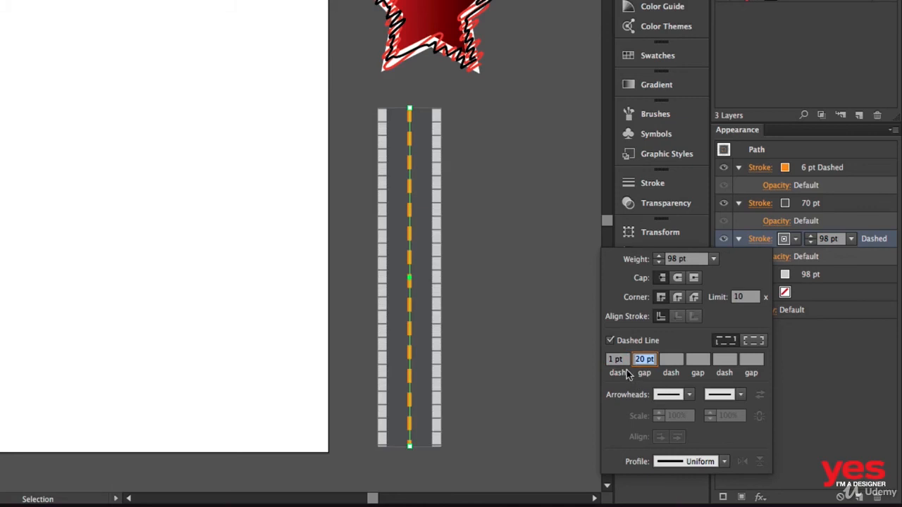
key("shift+Up")
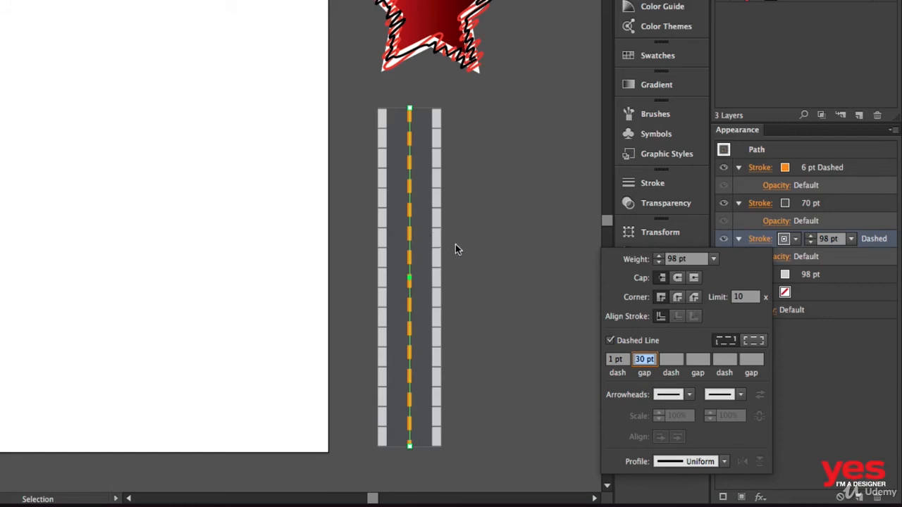
left_click(813, 320)
Reduce the dashed orange centre stroke to 4 pt and duplicate it
left_click(785, 173)
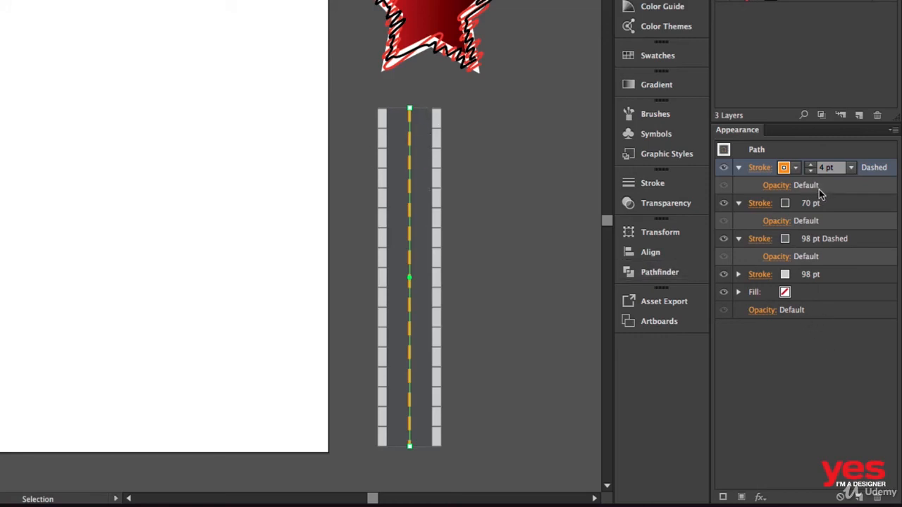
left_click(722, 494)
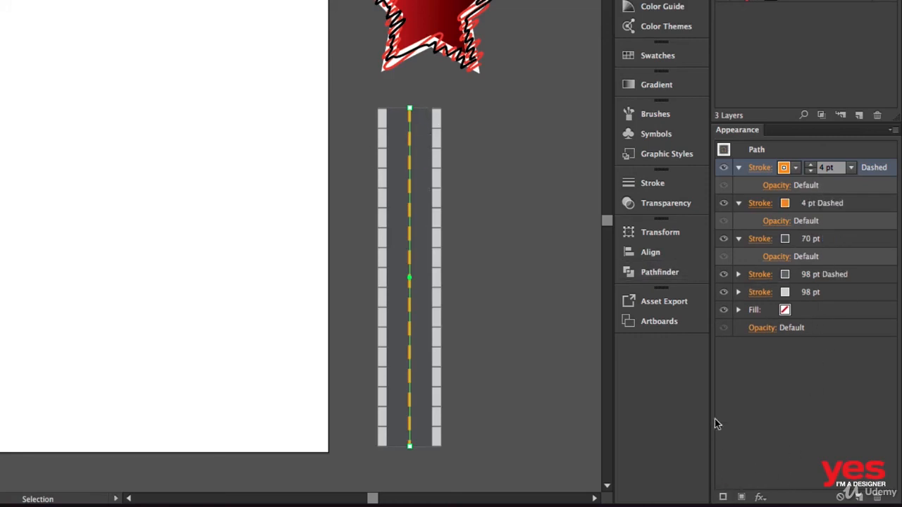
Set the weight of the lower orange dashed stroke to 70 pt
left_click(811, 205)
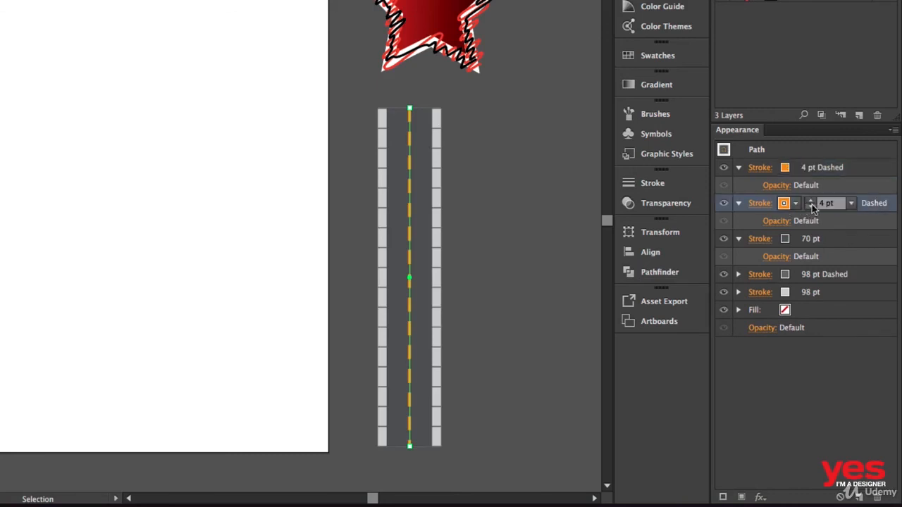
left_click(809, 200, "shift")
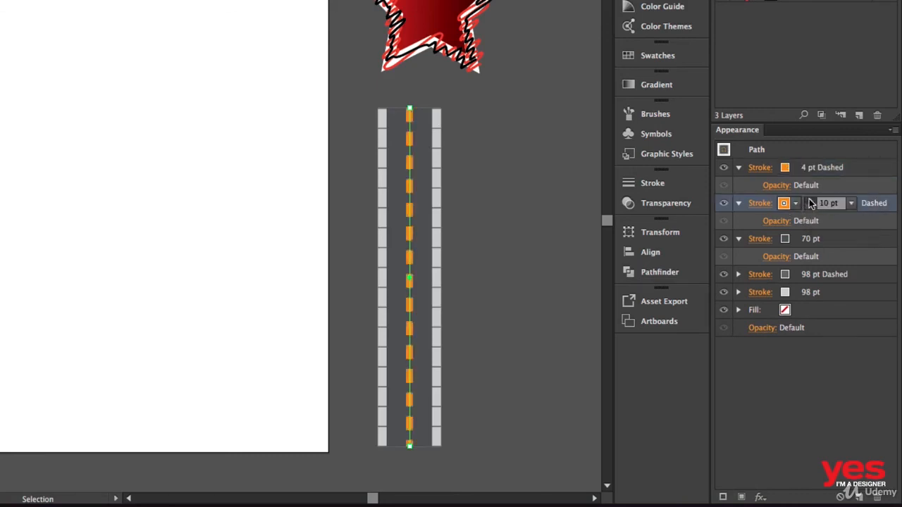
left_click(810, 199, "shift")
left_click(810, 199, "shift")
left_click(810, 199, "shift")
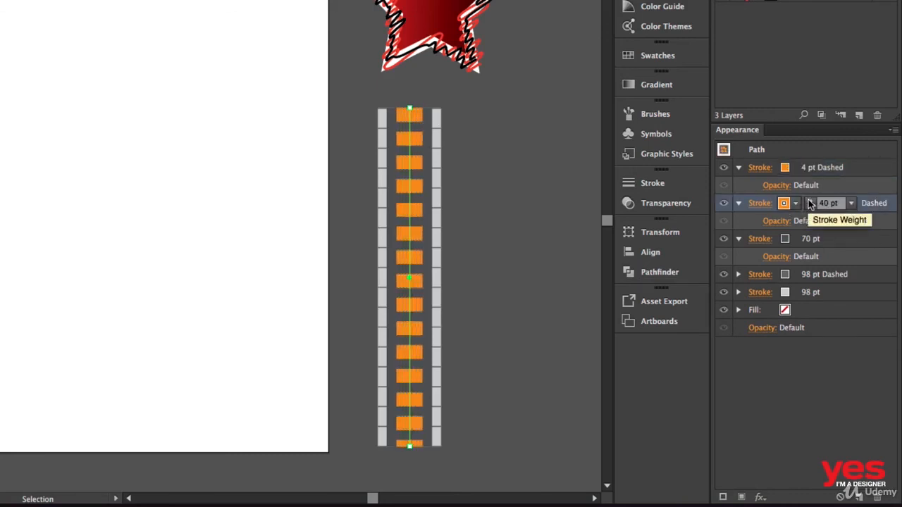
left_click(810, 200, "shift")
left_click(809, 200, "shift")
left_click(810, 200, "shift")
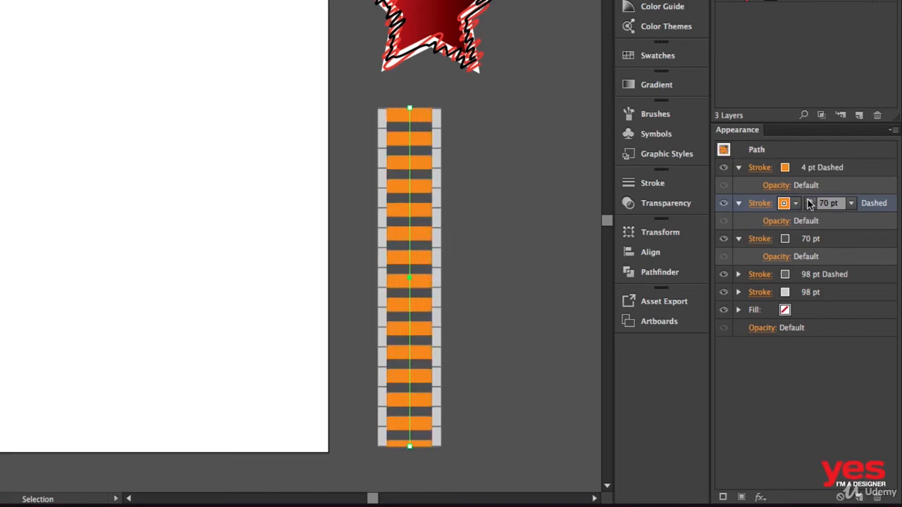
Turn off the dashes of the 70 pt orange stroke and move it beneath the dark grey 70 pt stroke
left_click(762, 203)
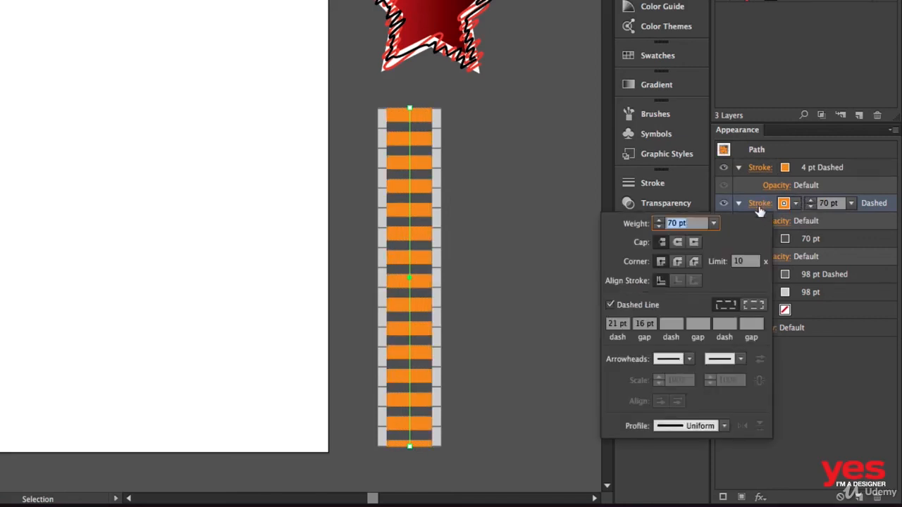
left_click(612, 306)
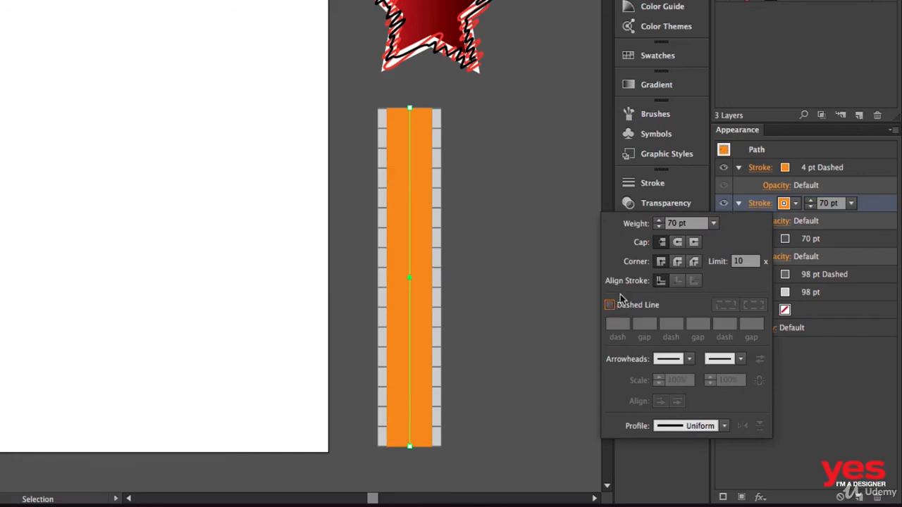
left_click(795, 362)
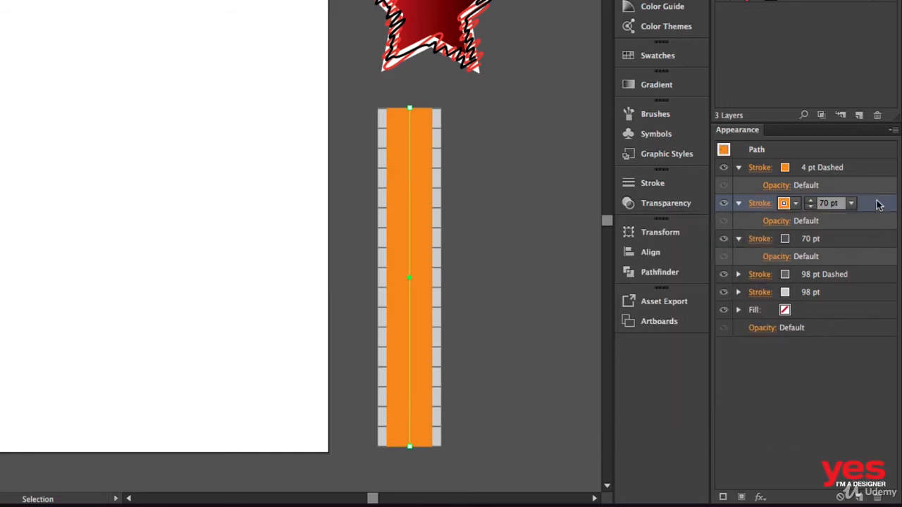
mouse_move(871, 204)
left_mouse_down()
mouse_move(856, 263)
mouse_move(837, 264)
left_mouse_up()
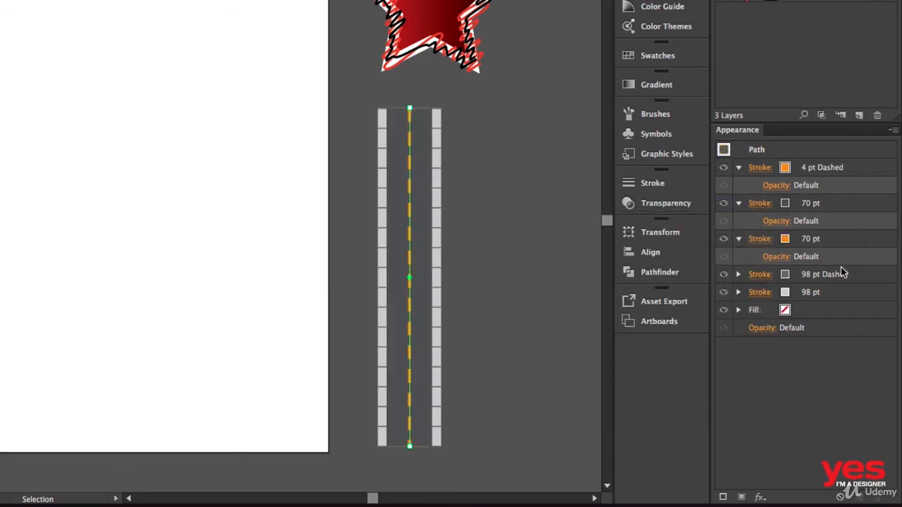
Narrow the dark grey road surface stroke to 68 pt so the orange stroke shows along its edges
left_click(801, 208)
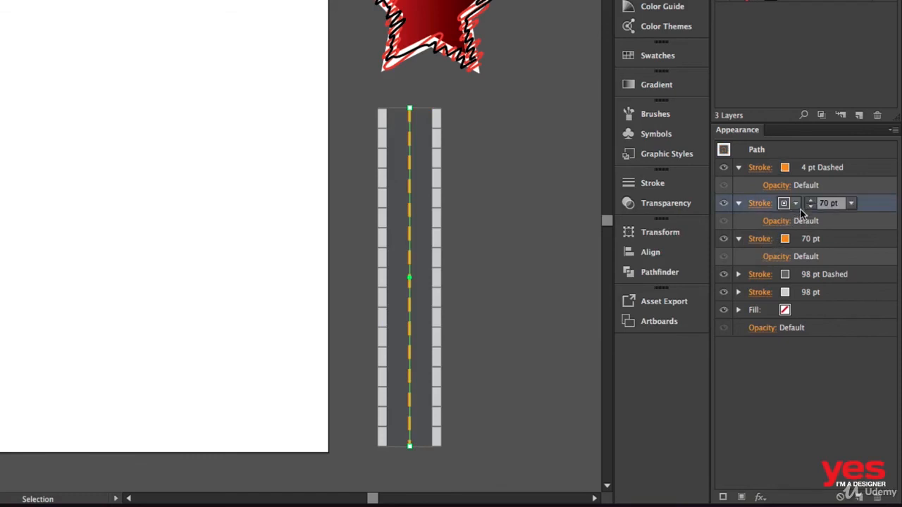
left_click(810, 206)
left_click(810, 206)
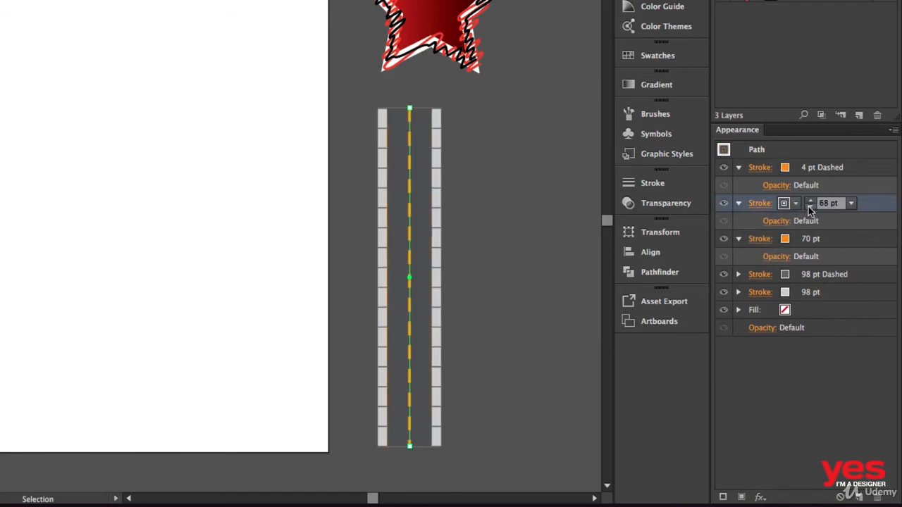
Narrow the dark grey road surface stroke to 62 pt to widen the orange edge lines, and deselect the road
left_click(810, 207)
left_click(810, 207)
left_click(810, 206)
left_click(810, 206)
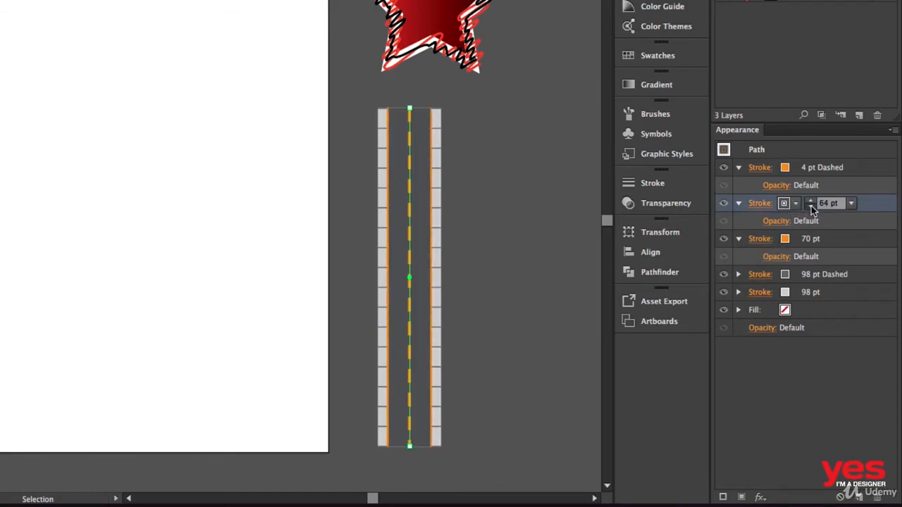
left_click(810, 206)
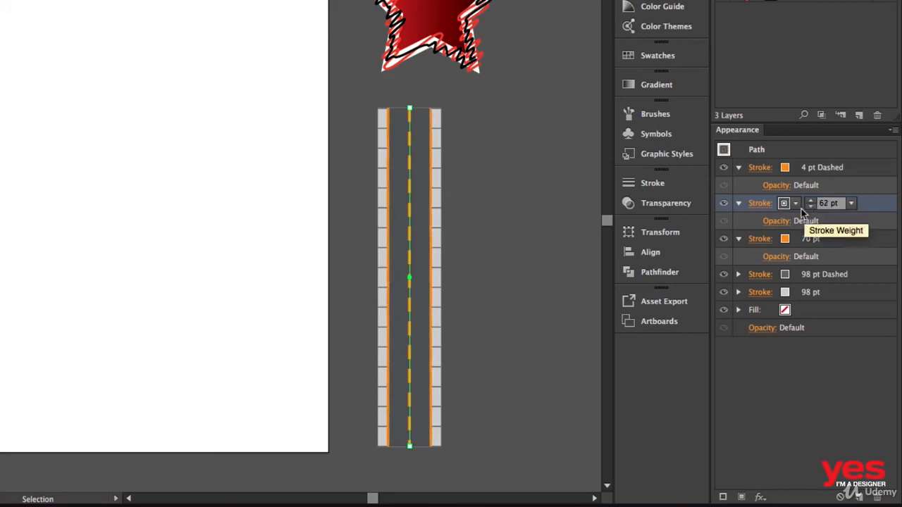
left_click(530, 187)
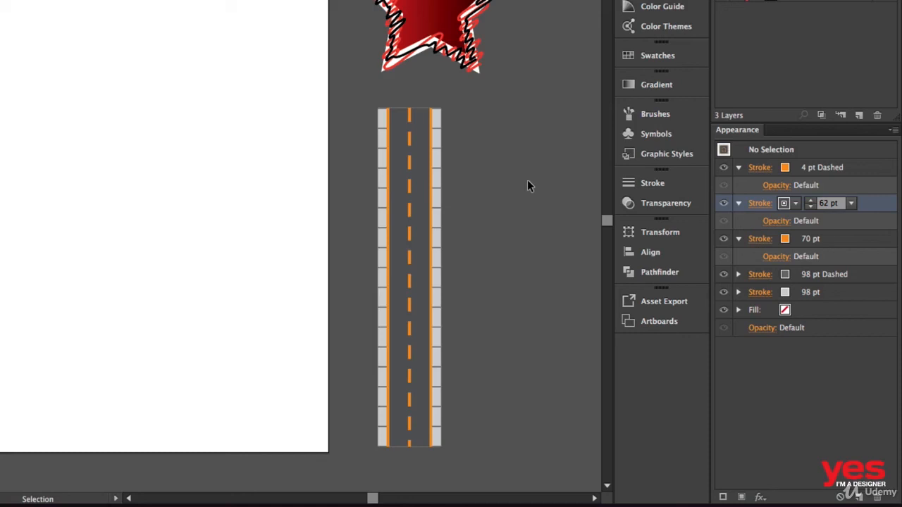
Recolour the road's 70 pt orange edge stroke to white
left_click(410, 226)
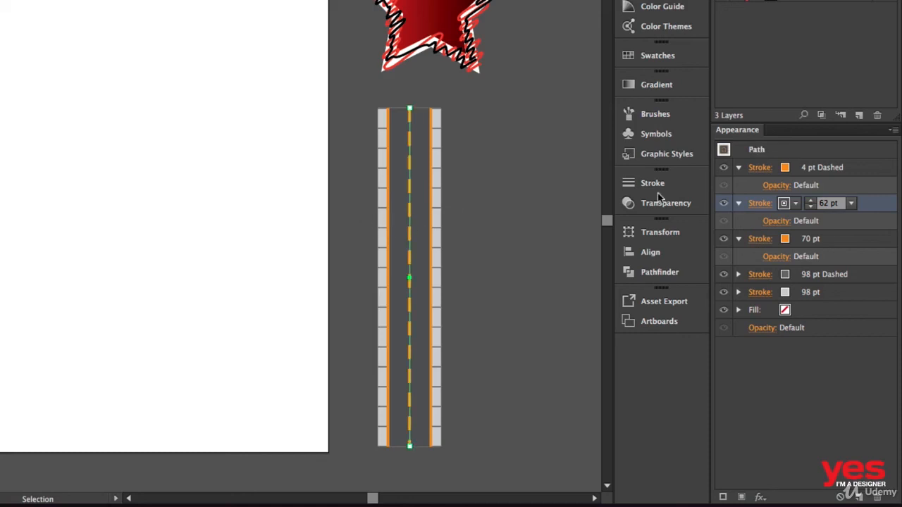
left_click(790, 241)
left_click(790, 242)
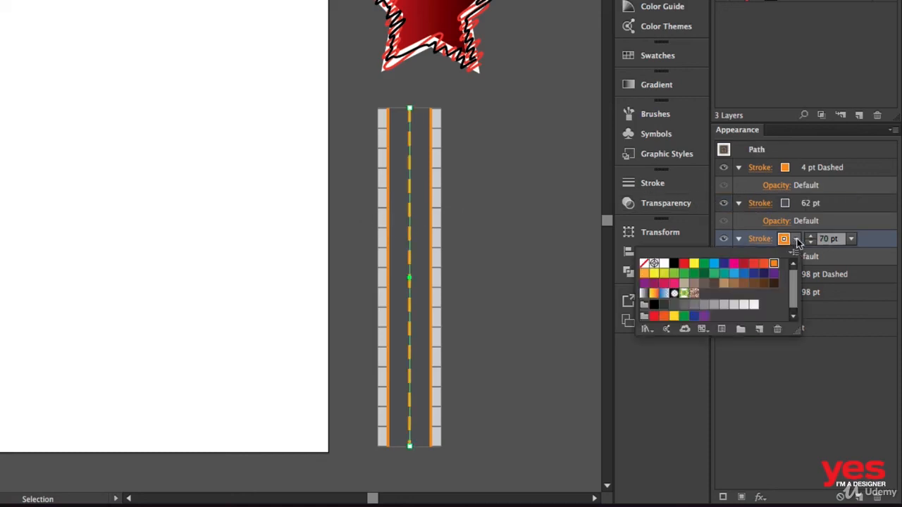
left_click(664, 263)
left_click(854, 351)
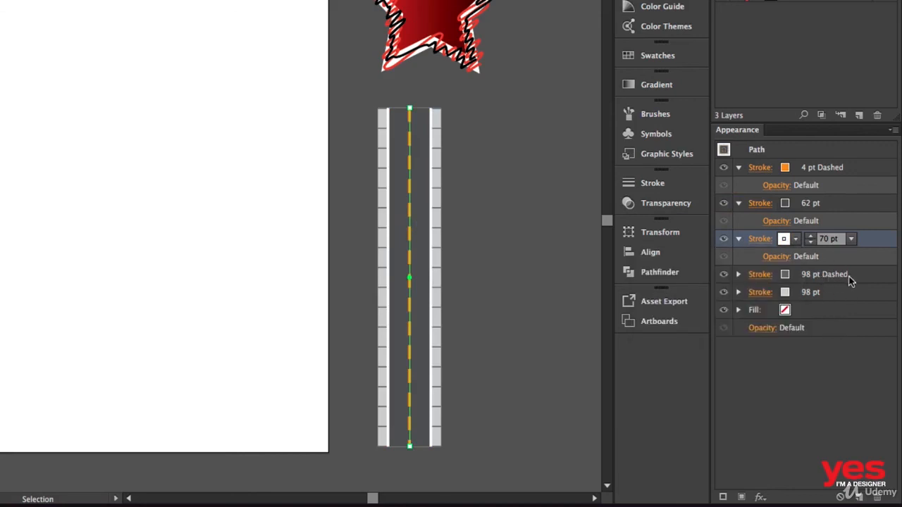
Add a copy of the dark grey road surface stroke, move it beneath the white 70 pt stroke and set its weight to 74 pt
left_click(838, 205)
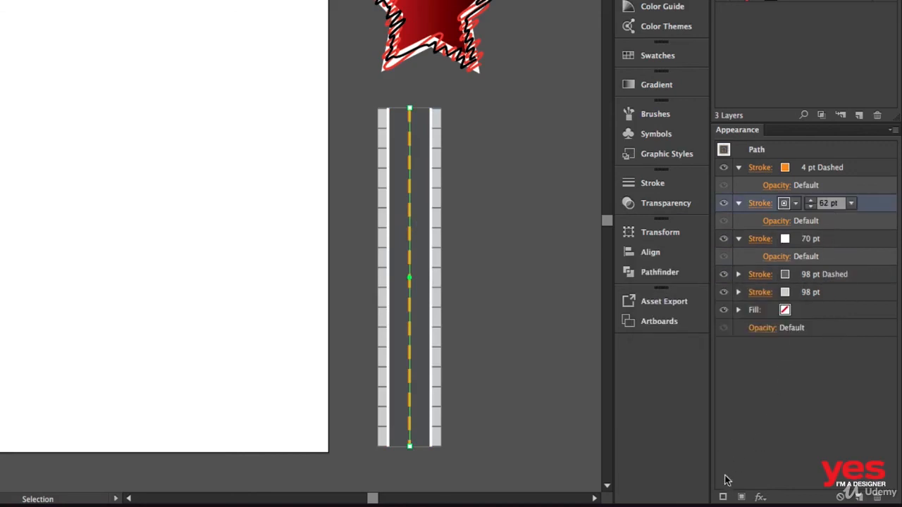
left_click(722, 497)
left_click_drag(843, 241, 827, 283)
left_click(812, 277)
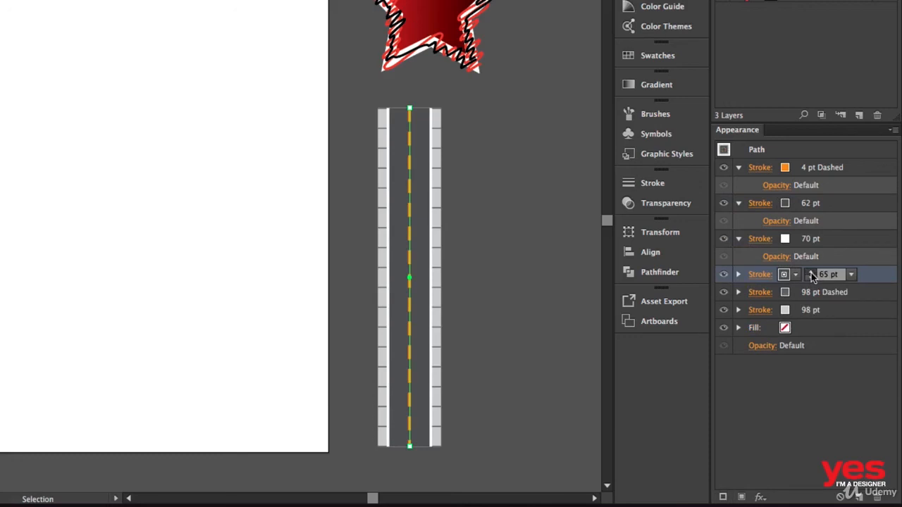
left_click(810, 272)
left_click(810, 272)
left_click(811, 272)
left_click(810, 272)
left_click(810, 272)
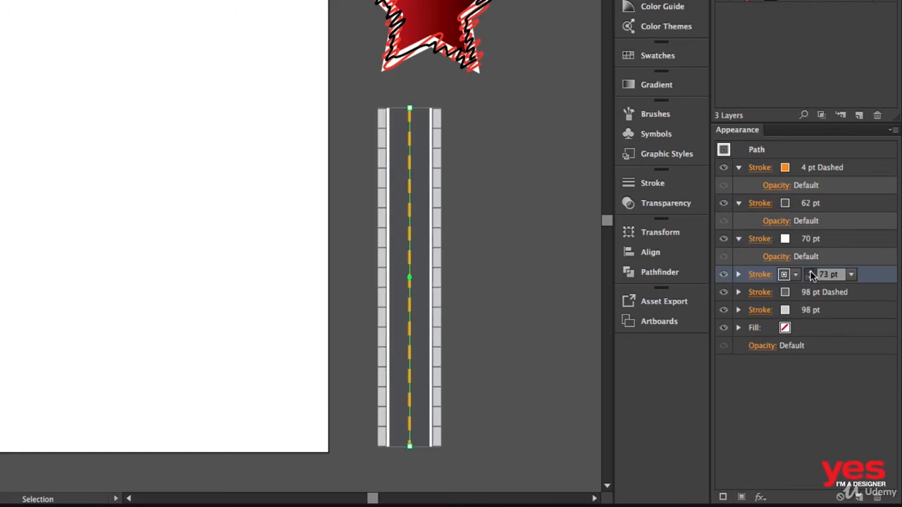
left_click(810, 272)
left_click(810, 272)
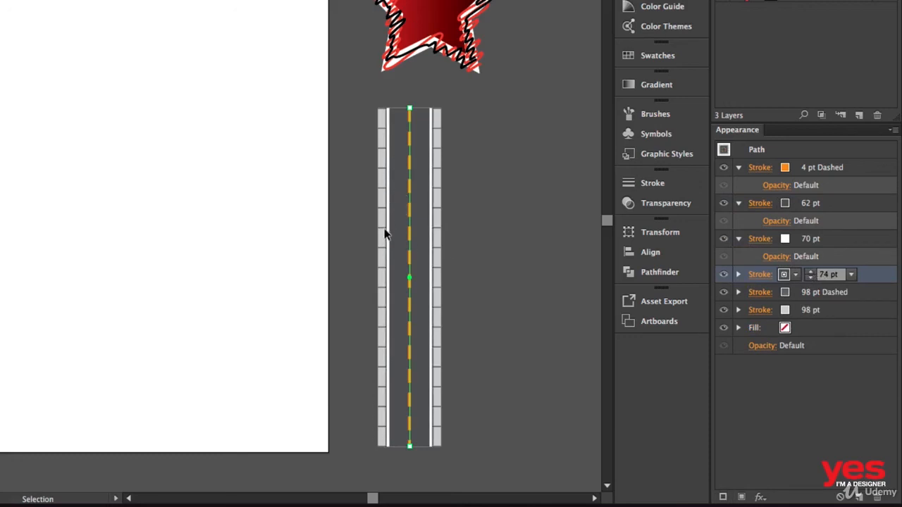
left_click(509, 231)
Lower the saturation of the dashed 4 pt centre stroke to a lighter orange, and deselect the road
left_click(427, 243)
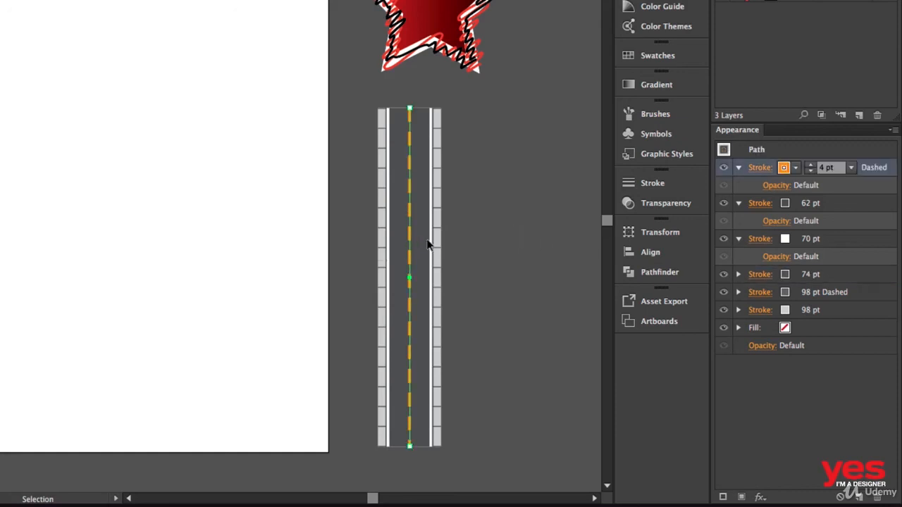
left_click(793, 170)
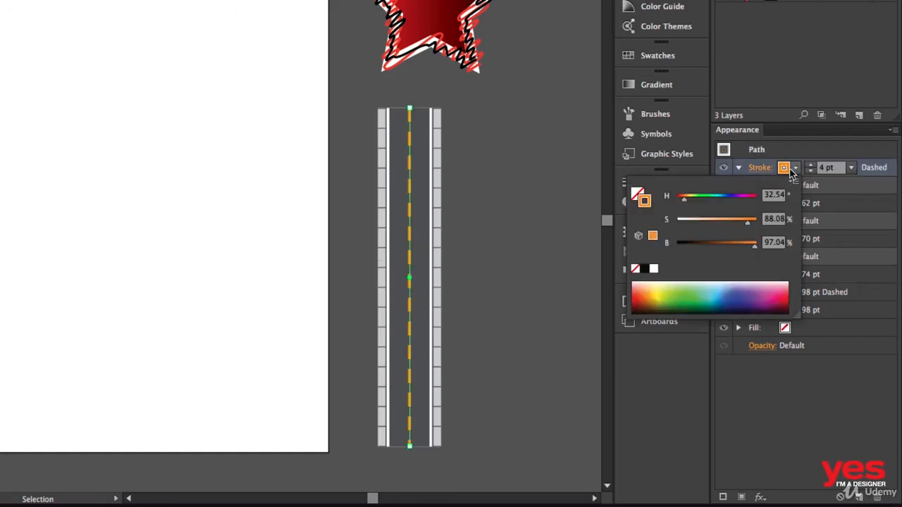
mouse_move(748, 223)
left_mouse_down()
mouse_move(714, 220)
mouse_move(731, 224)
left_mouse_up()
left_click(544, 209)
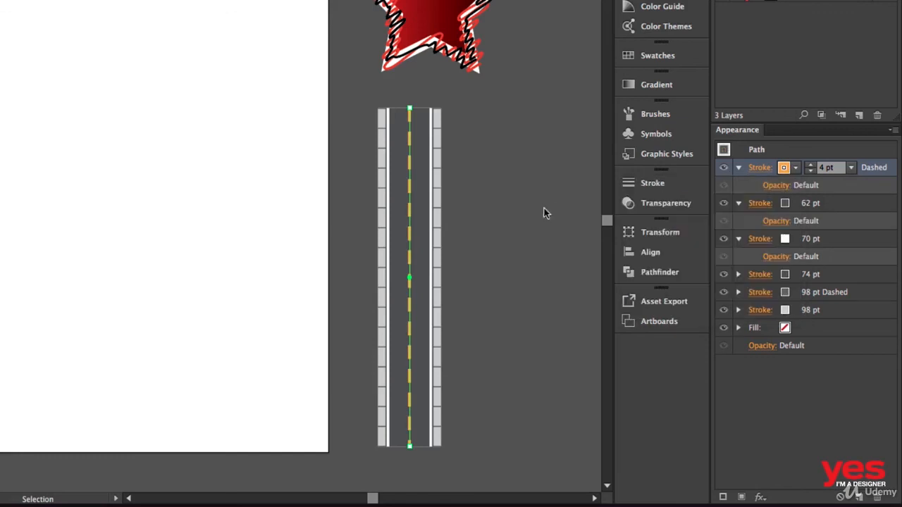
left_click(536, 211)
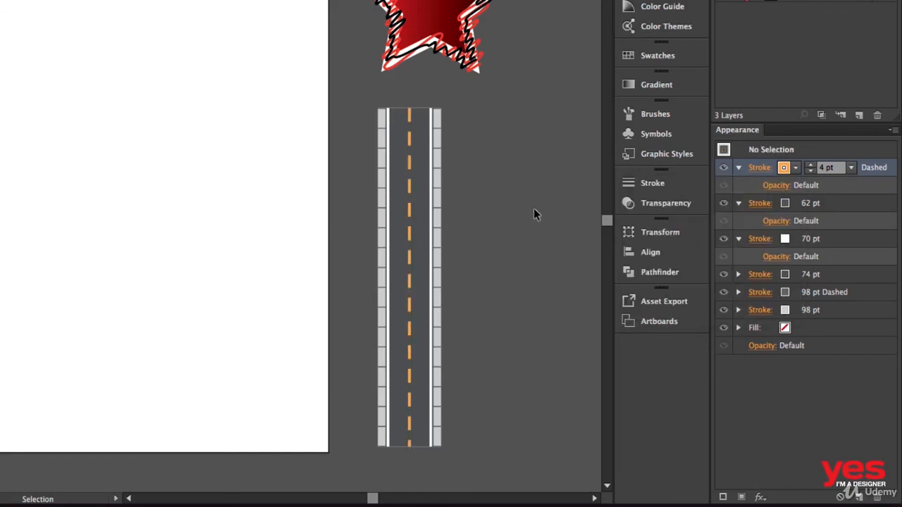
Save the finished road line's appearance as a new graphic style
left_click_drag(503, 231, 359, 307)
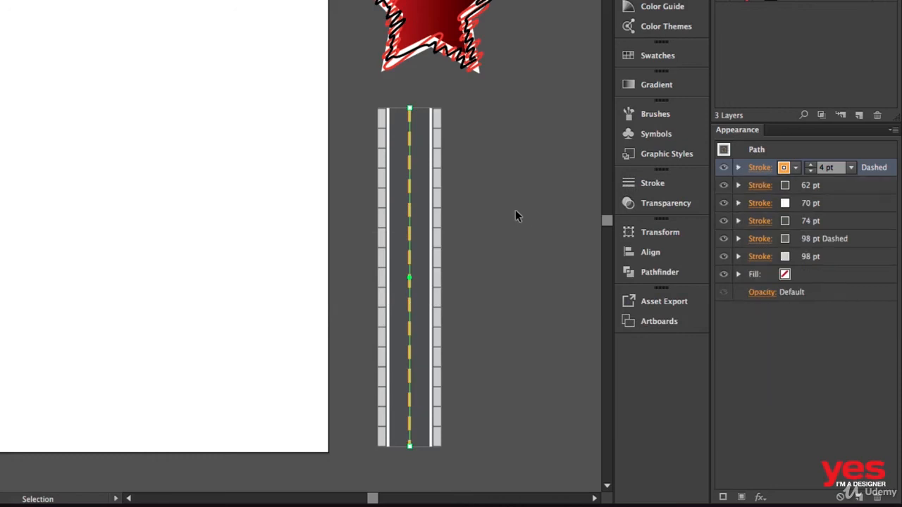
left_click(649, 158)
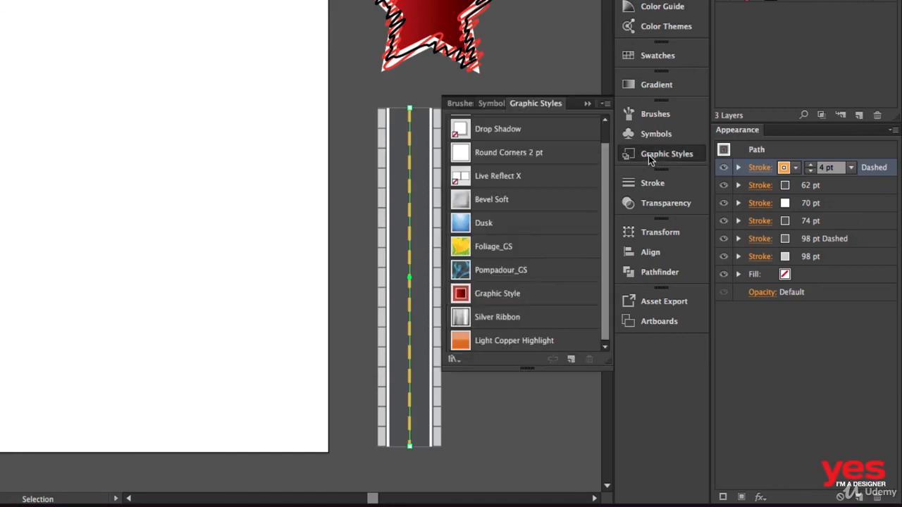
left_click(570, 359)
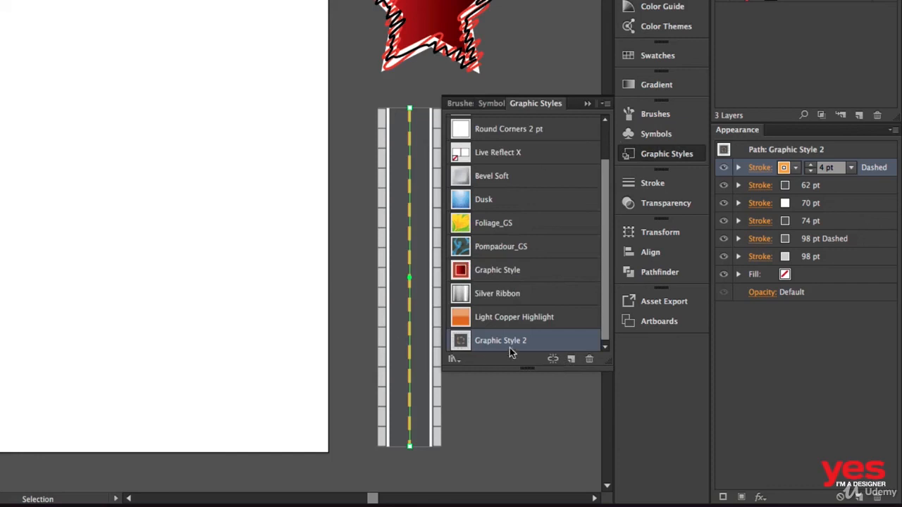
left_click(646, 154)
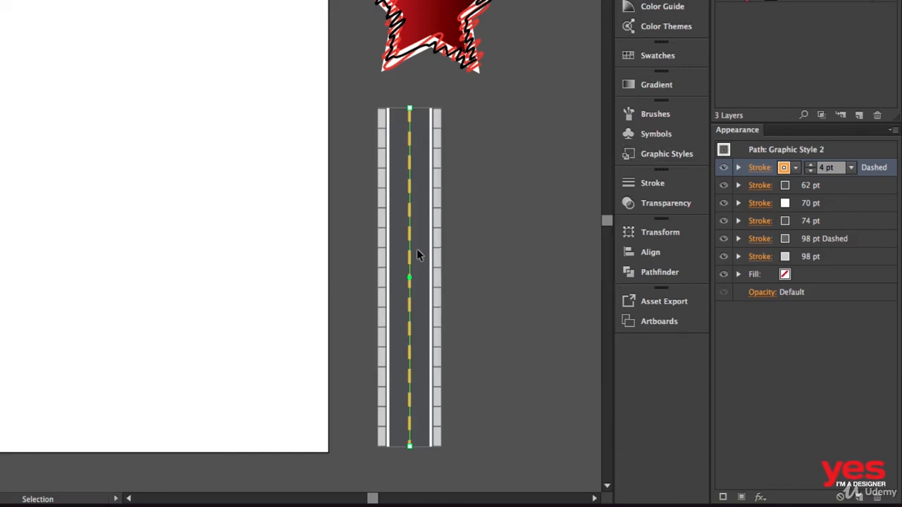
Delete the sample star and road beside the artboard, and show the grass and city layers
left_click(379, 216)
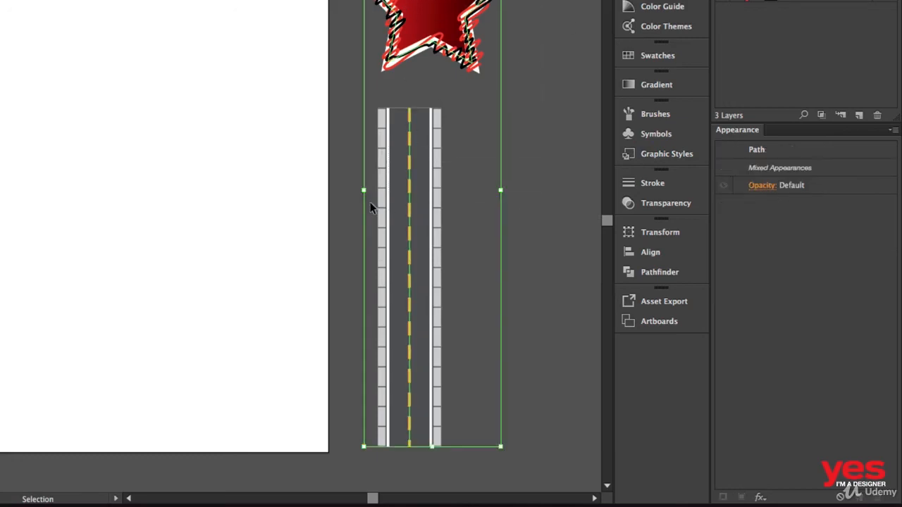
key("Delete")
key("super+0")
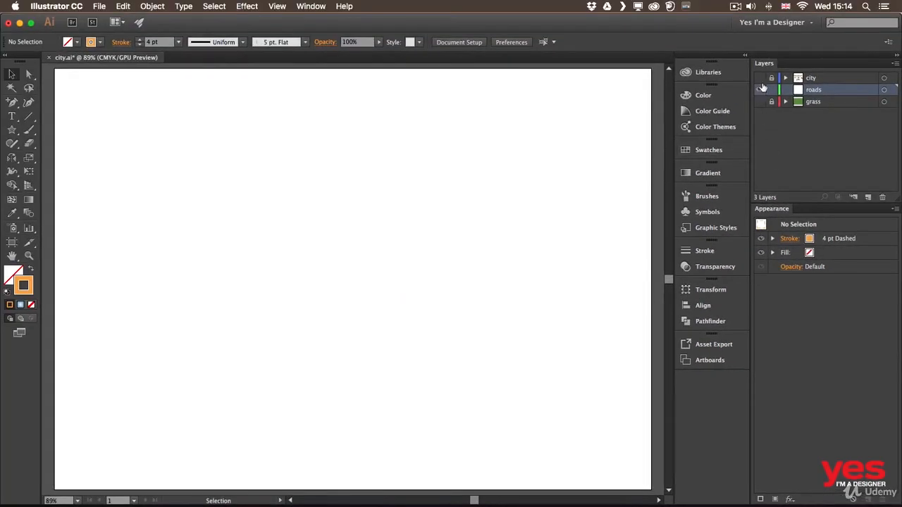
left_click(759, 102)
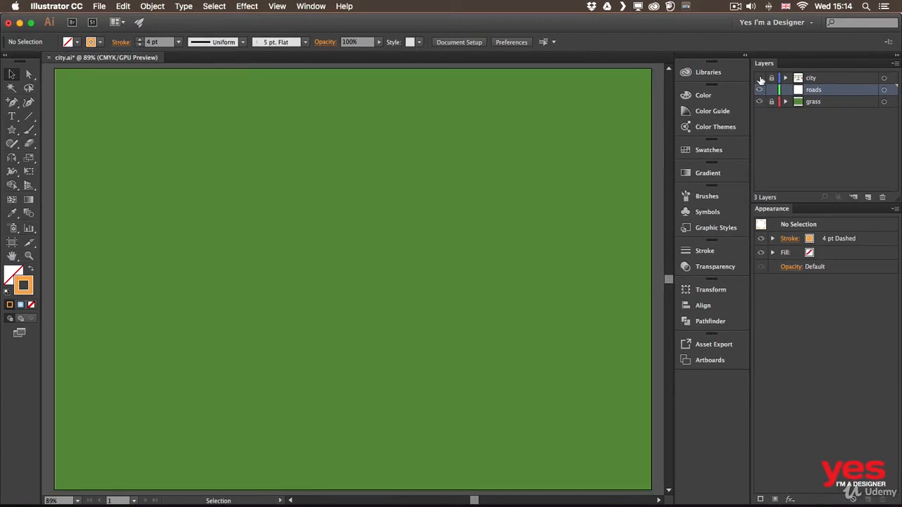
left_click(759, 78)
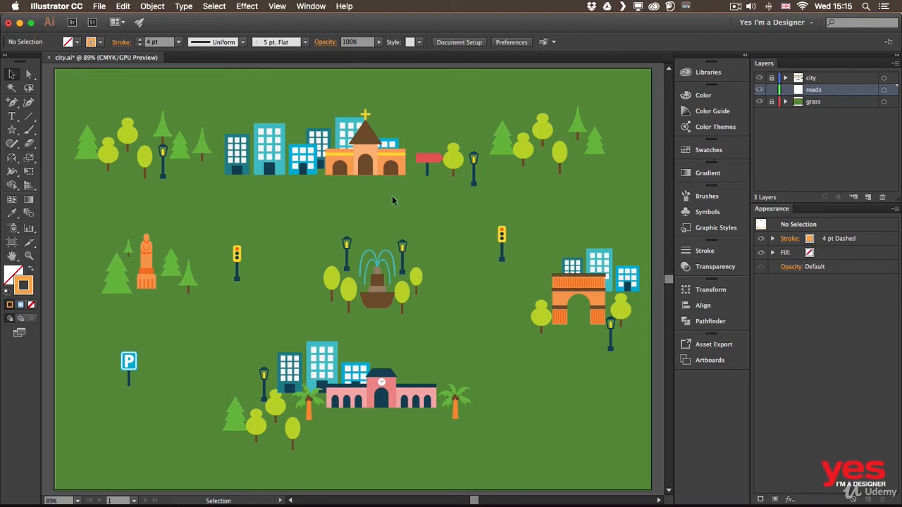
Draw a gently wavy Pencil path about 204 mm wide below the church on the roads layer, and apply Graphic Style 2 to it
left_click(21, 145)
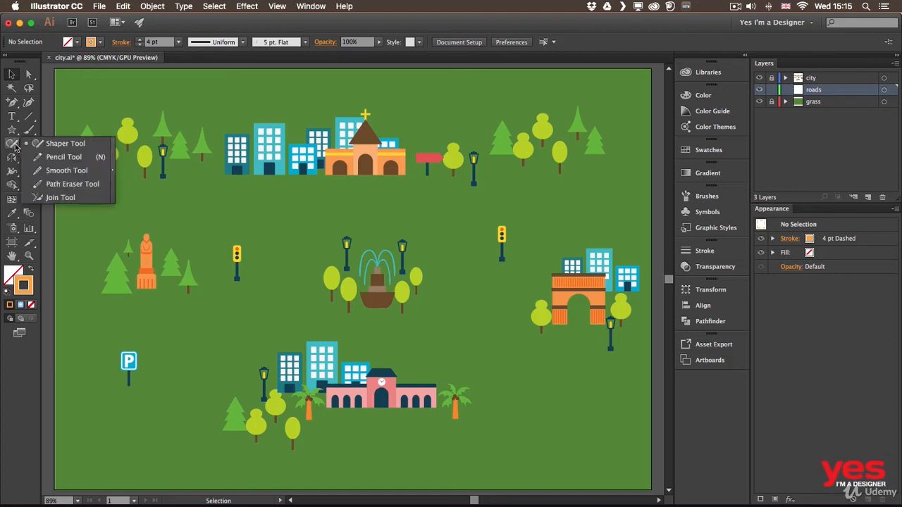
left_click(70, 157)
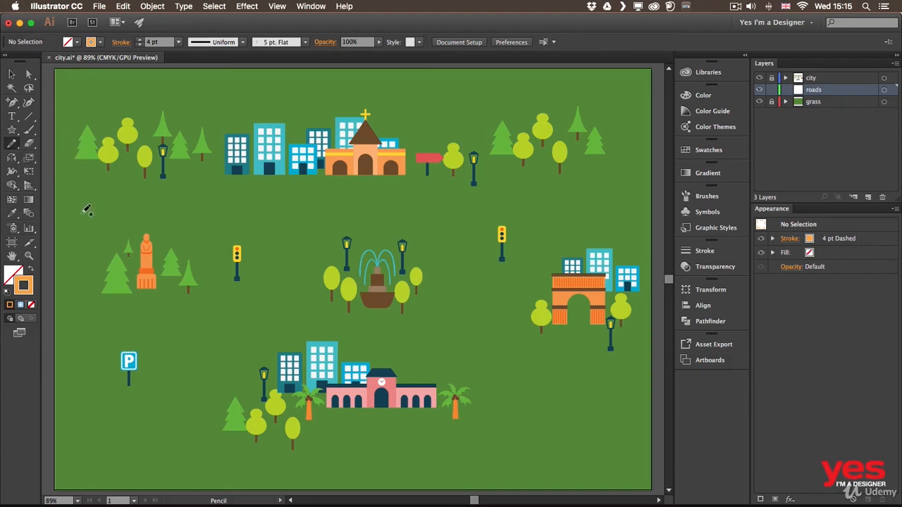
mouse_move(84, 209)
left_mouse_down()
mouse_move(139, 200)
mouse_move(375, 226)
left_mouse_up()
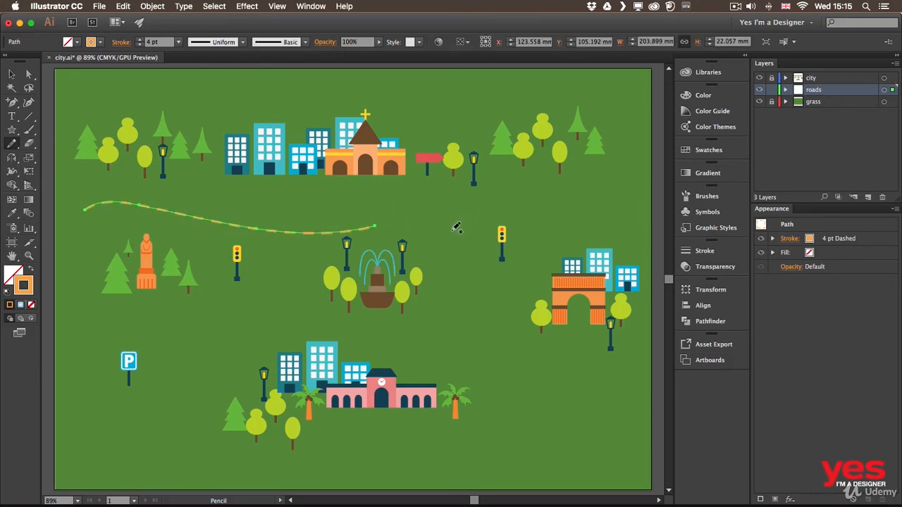
left_click(718, 229)
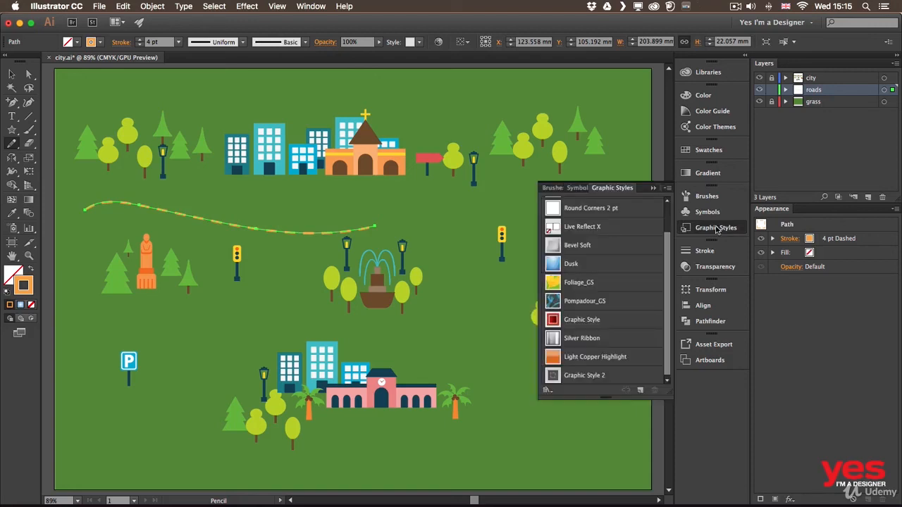
left_click(582, 377)
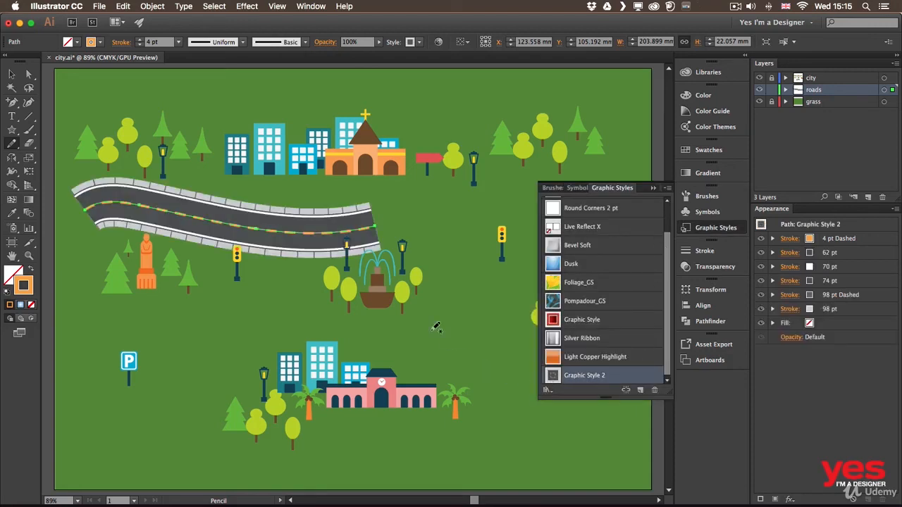
left_click(718, 230)
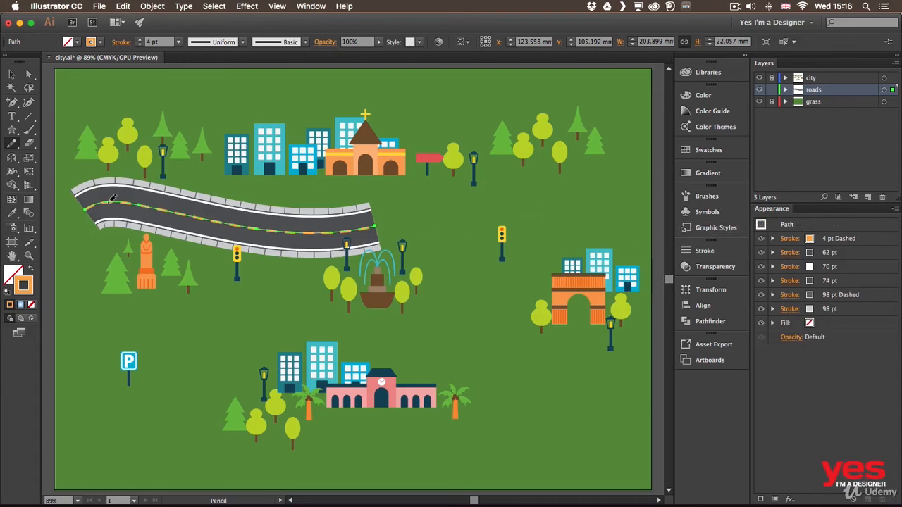
Redraw the start of the road with the Pencil tool so it begins beyond the artboard's left edge
left_click_drag(91, 186, 109, 190)
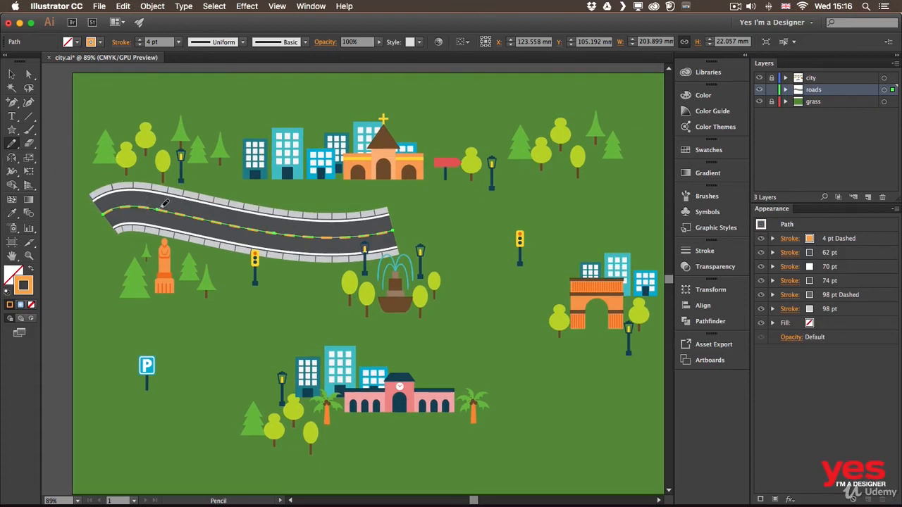
mouse_move(155, 206)
left_mouse_down()
mouse_move(50, 205)
mouse_move(176, 214)
left_mouse_up()
left_click_drag(79, 207, 241, 221)
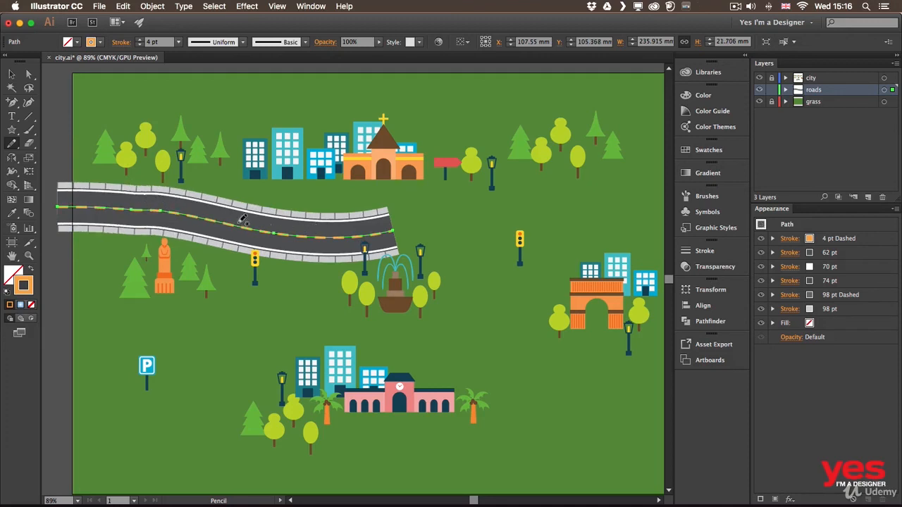
Redraw the rest of the road with the Pencil tool, undoing stray paths, so it spans about 436 mm to the artboard's right side
left_click_drag(161, 210, 308, 211)
mouse_move(199, 211)
left_mouse_down()
mouse_move(345, 207)
mouse_move(455, 219)
left_mouse_up()
key("super+z")
key("super+z")
left_click_drag(373, 213, 491, 212)
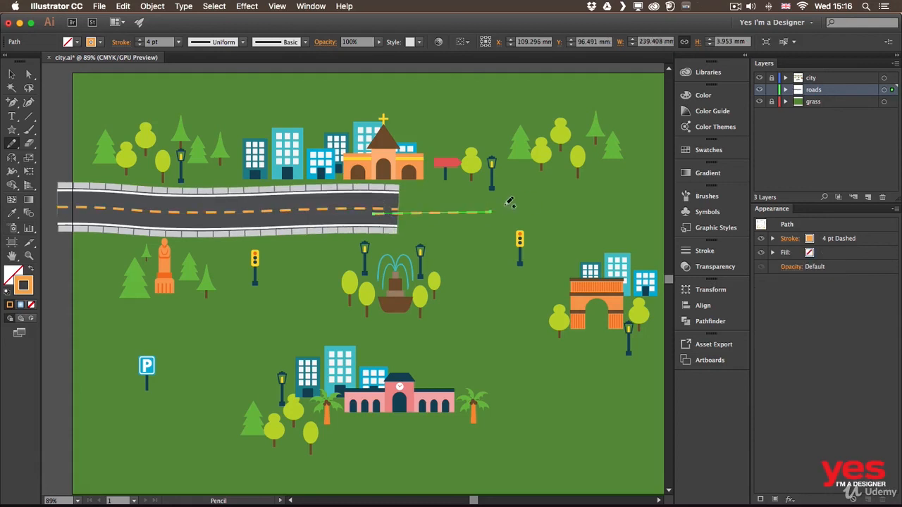
key("super+z")
mouse_move(394, 207)
left_mouse_down()
mouse_move(683, 208)
mouse_move(662, 209)
left_mouse_up()
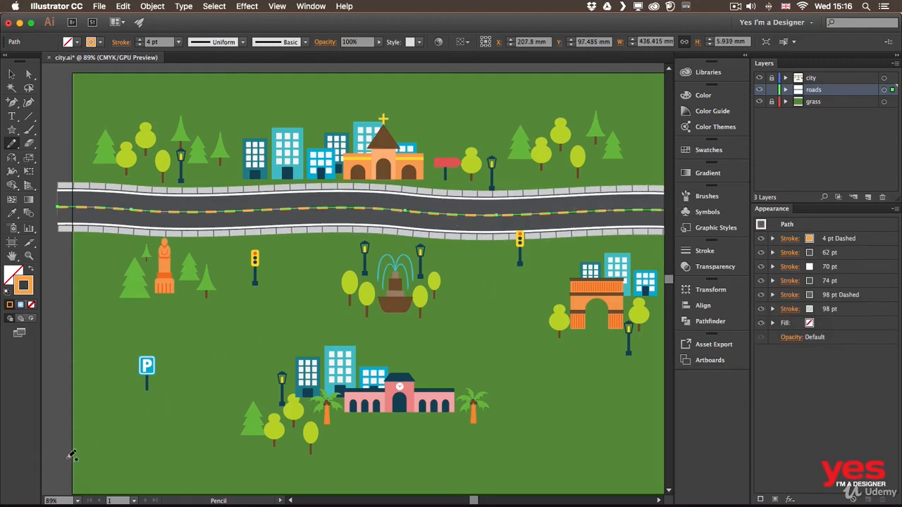
Draw an S-shaped Pencil path about 177 mm by 82 mm from the artboard's lower left to above the station buildings, and apply Graphic Style 2
mouse_move(55, 432)
left_mouse_down()
mouse_move(232, 384)
mouse_move(306, 331)
left_mouse_up()
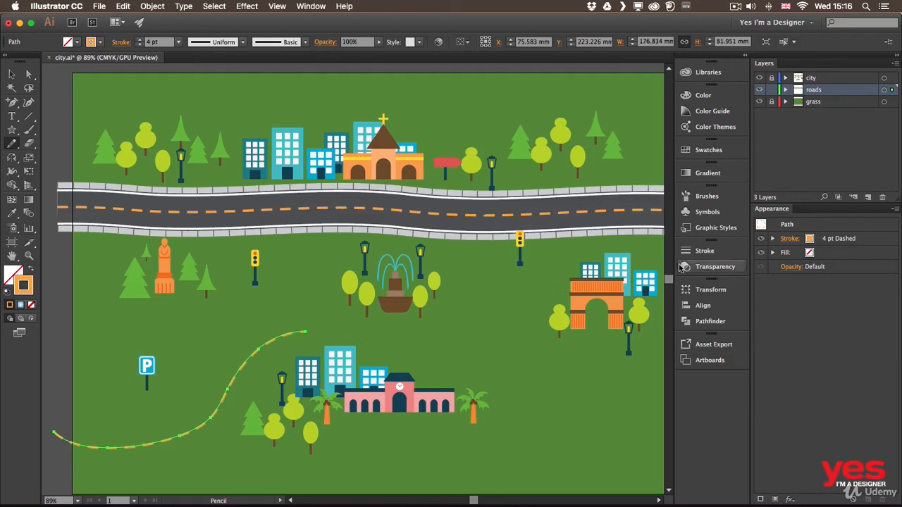
left_click(704, 227)
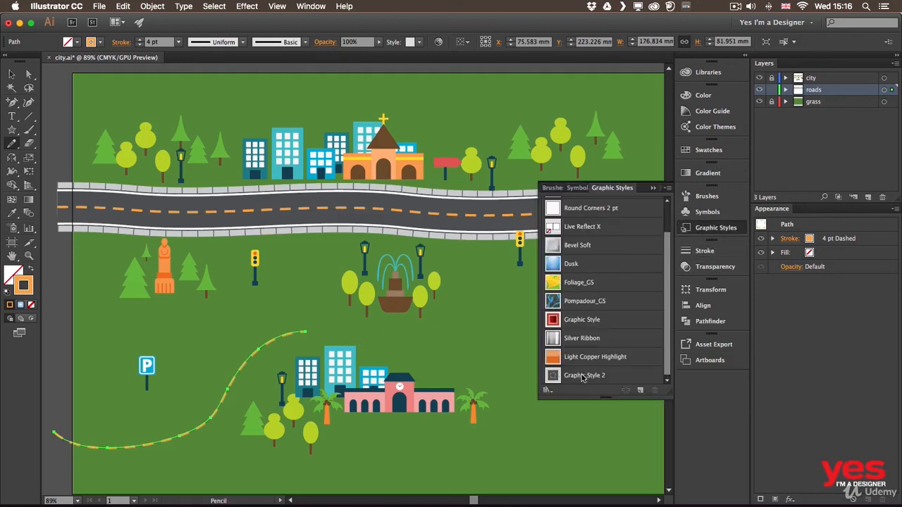
left_click(586, 376)
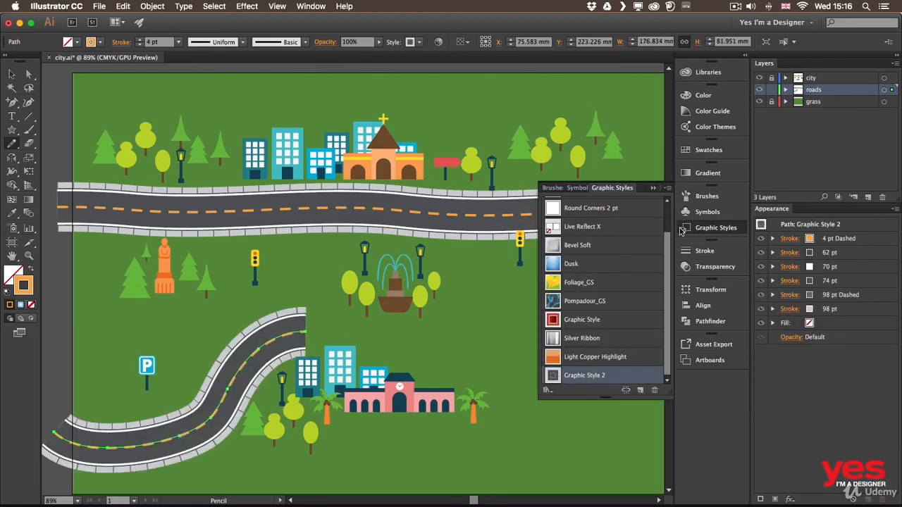
Extend the S-shaped road with the Pencil tool to the upper road, about 315 mm by 155 mm overall, and shift it slightly down
left_click(702, 225)
mouse_move(279, 337)
left_mouse_down()
mouse_move(367, 334)
mouse_move(434, 351)
mouse_move(464, 341)
mouse_move(503, 277)
mouse_move(499, 226)
left_mouse_up()
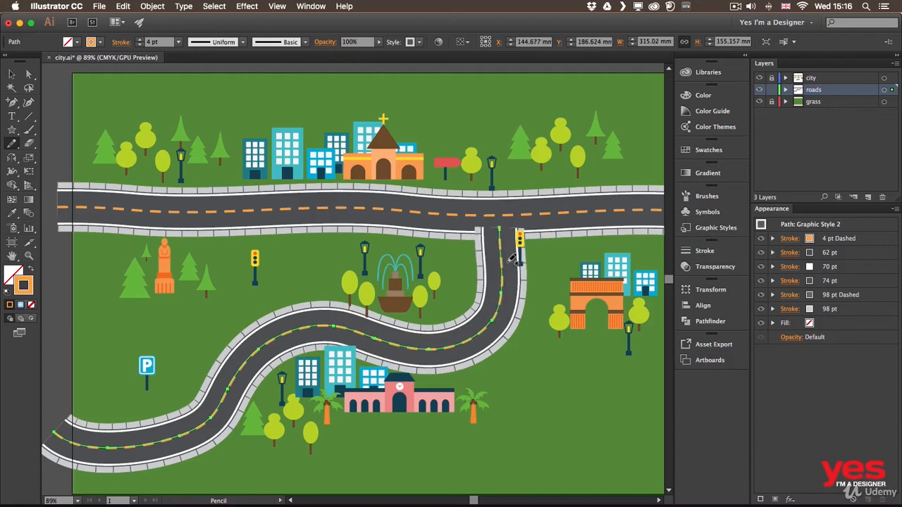
key("v")
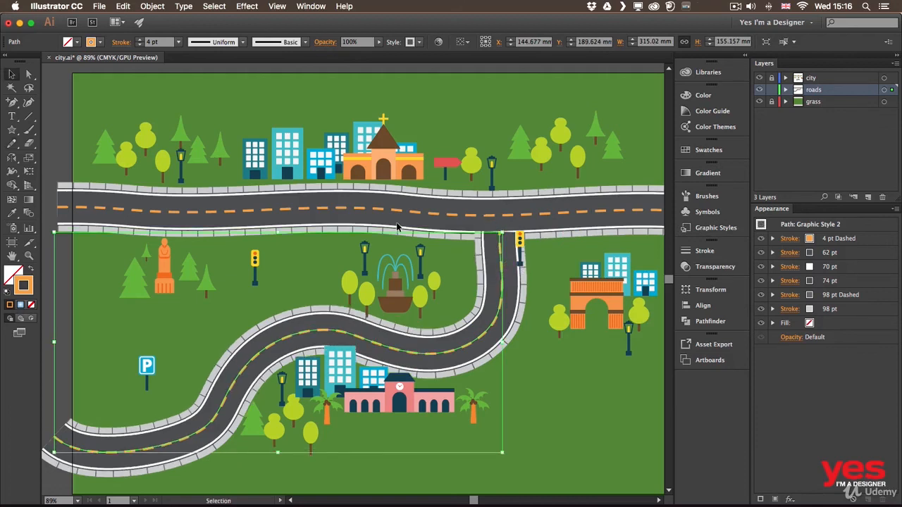
left_click(50, 313)
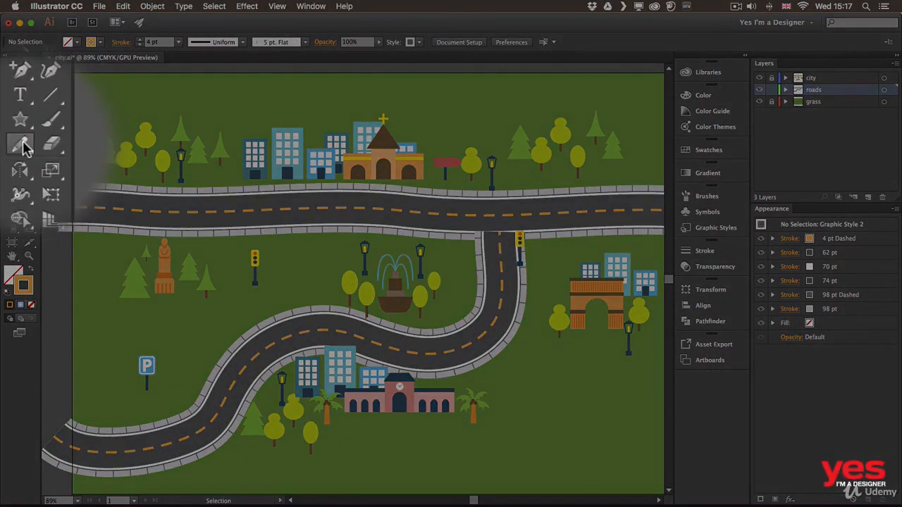
Review the Pencil tool's options for keeping paths selected and editing selected paths, leaving them as they are
double_click(11, 143)
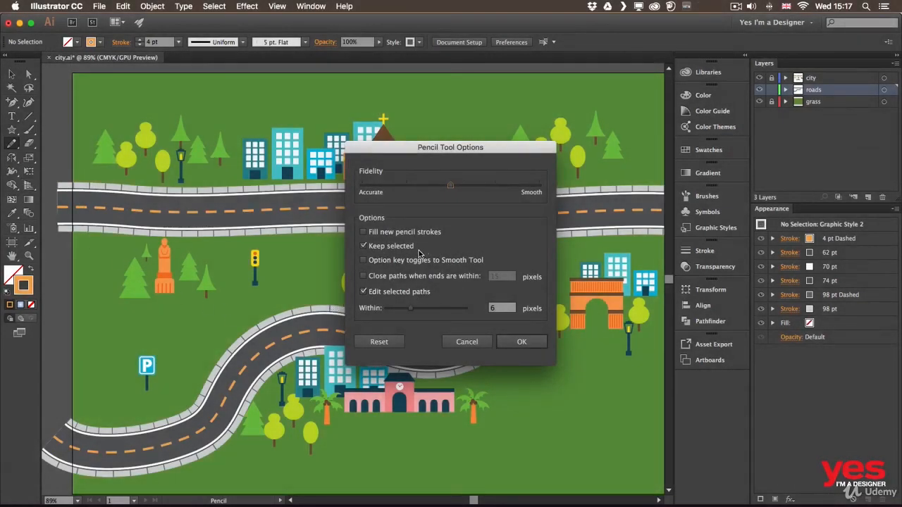
left_click(467, 342)
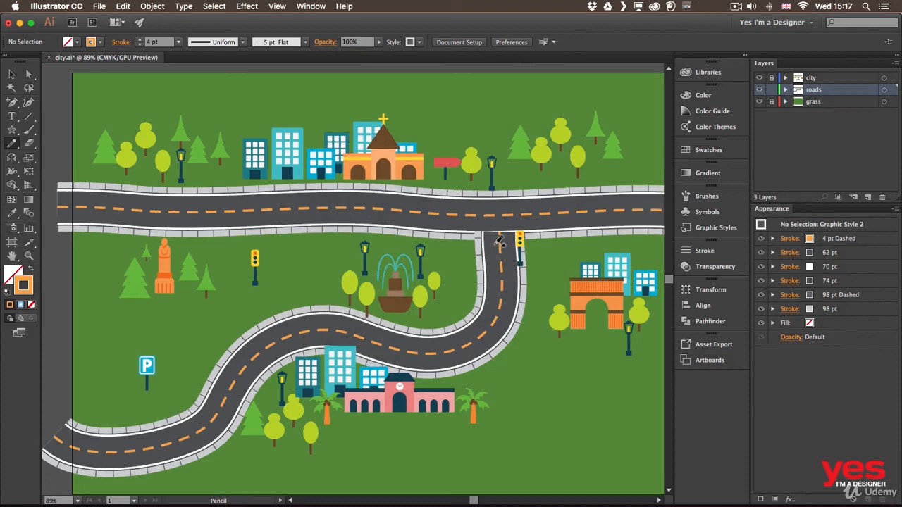
Select the curved road and nudge it slightly upward so its end meets the upper road's edge
key("v")
left_click(505, 266)
left_click(506, 267)
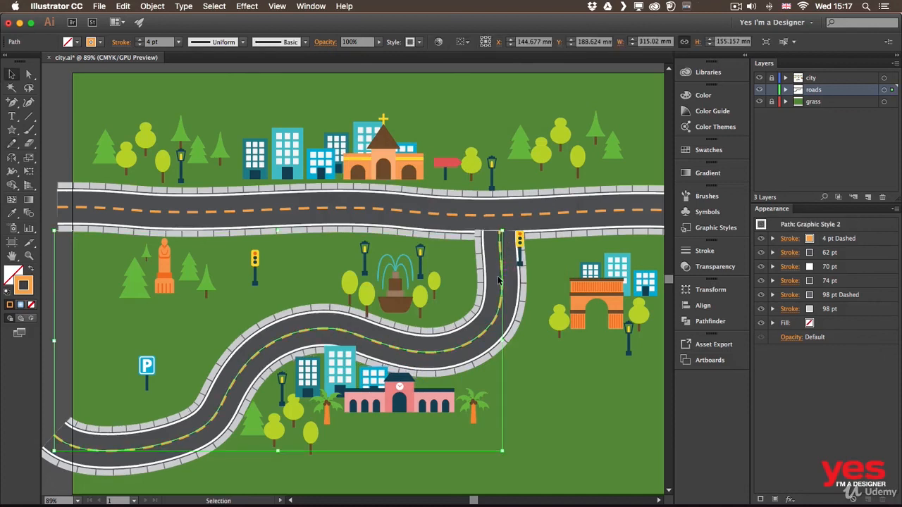
left_click(45, 384)
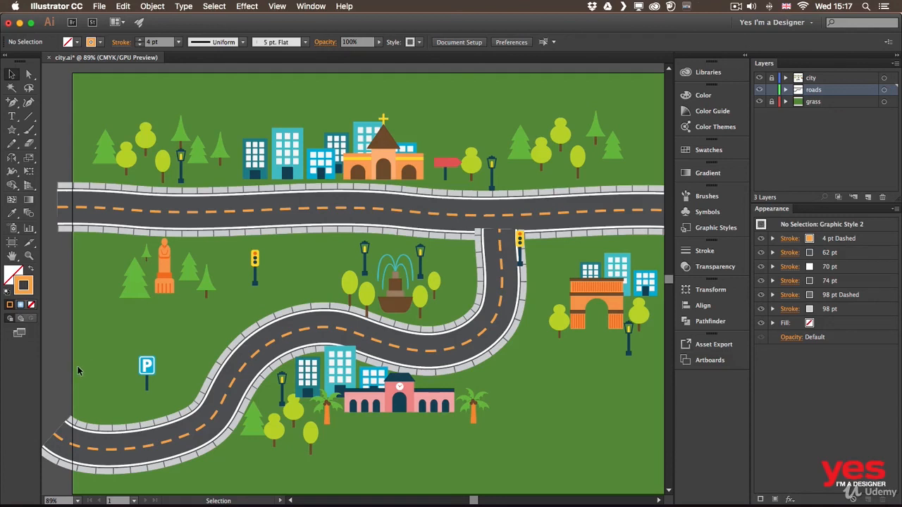
Draw a short Pencil path about 52 mm by 38 mm branching down from the curved road's bend, and apply Graphic Style 2
key("n")
left_click_drag(487, 340, 562, 393)
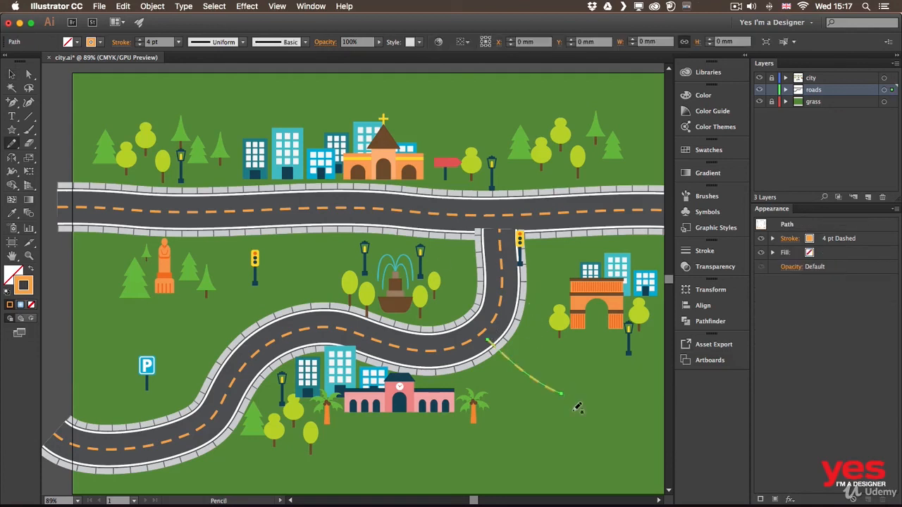
left_click(715, 227)
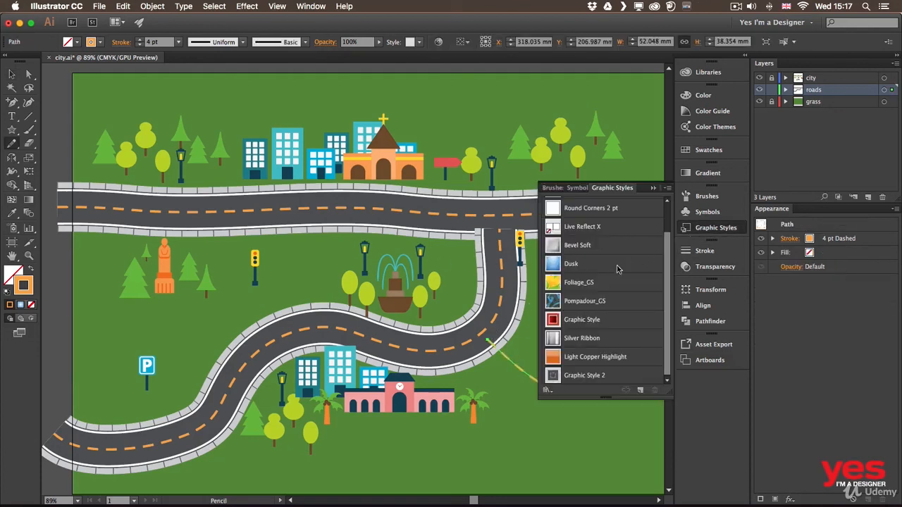
left_click(591, 376)
left_click(709, 231)
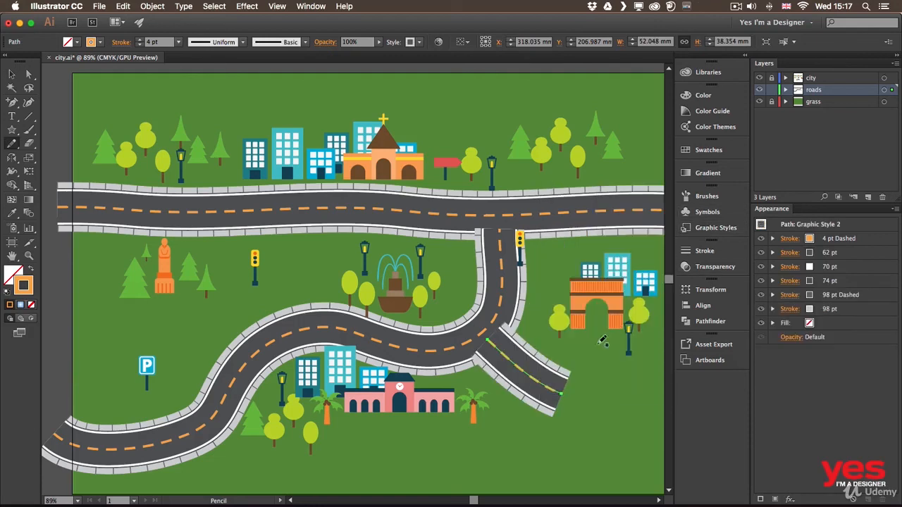
Extend the branch road with the Pencil tool past the artboard's right edge, about 141 mm by 49 mm overall, and shift it slightly right
left_click_drag(564, 355, 484, 294)
mouse_move(463, 323)
left_mouse_down()
mouse_move(527, 345)
mouse_move(520, 342)
mouse_move(608, 346)
left_mouse_up()
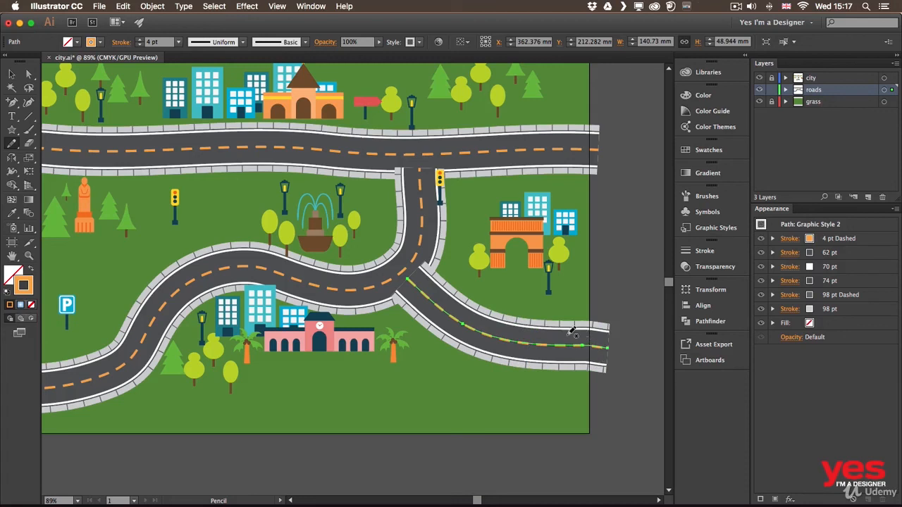
key("v")
left_click_drag(460, 322, 464, 324)
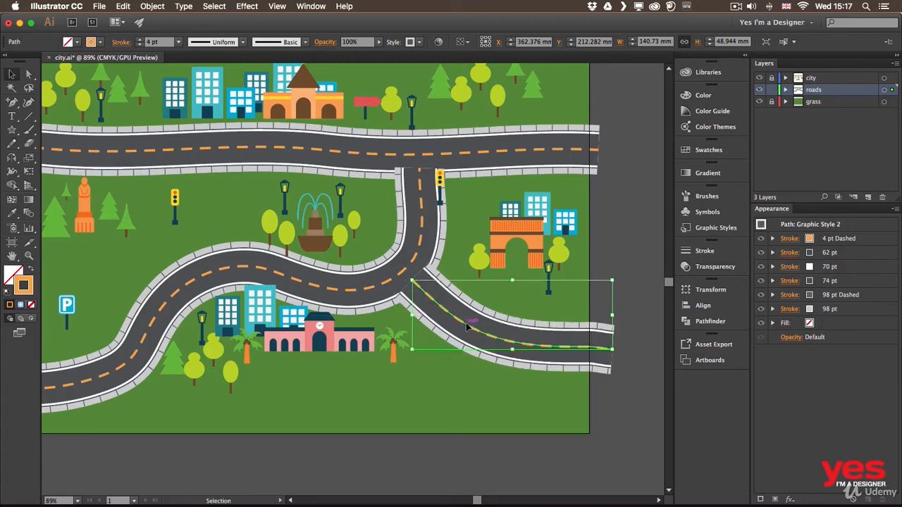
left_click(632, 264)
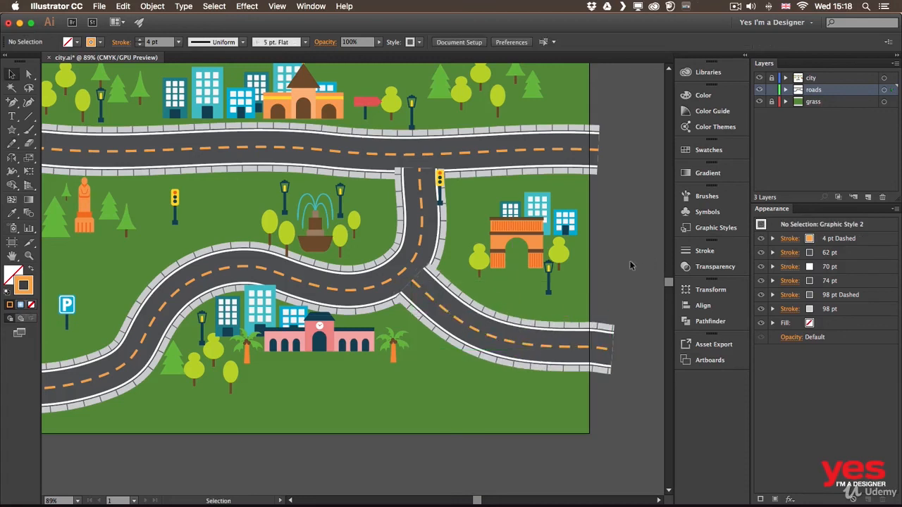